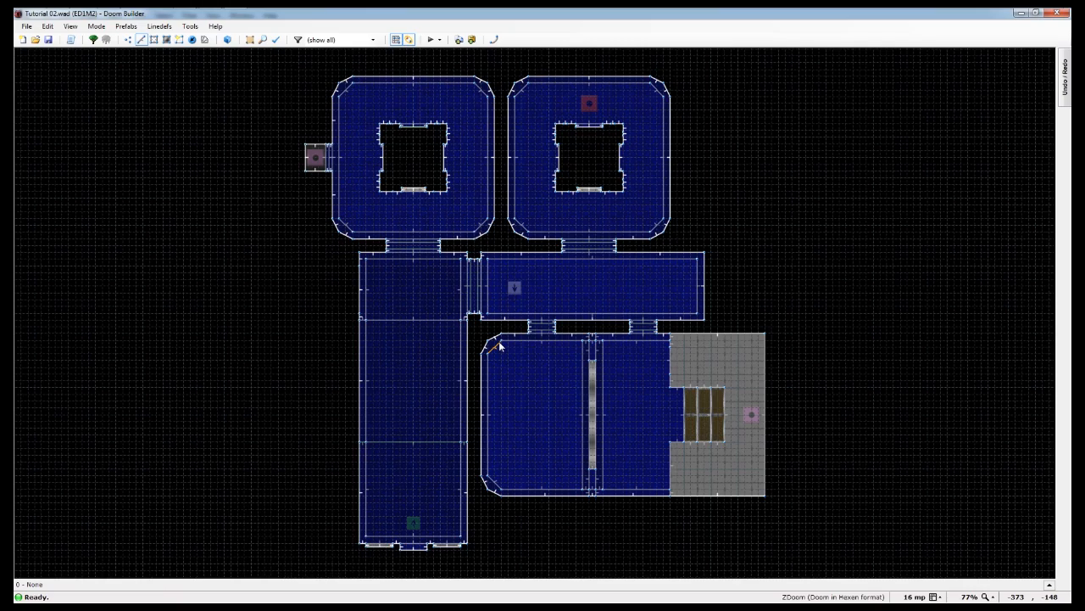
Walk through the horizontal corridor in the 3D view to examine its walls, light strips and keyed doors
{"action": "key", "text": "w"}
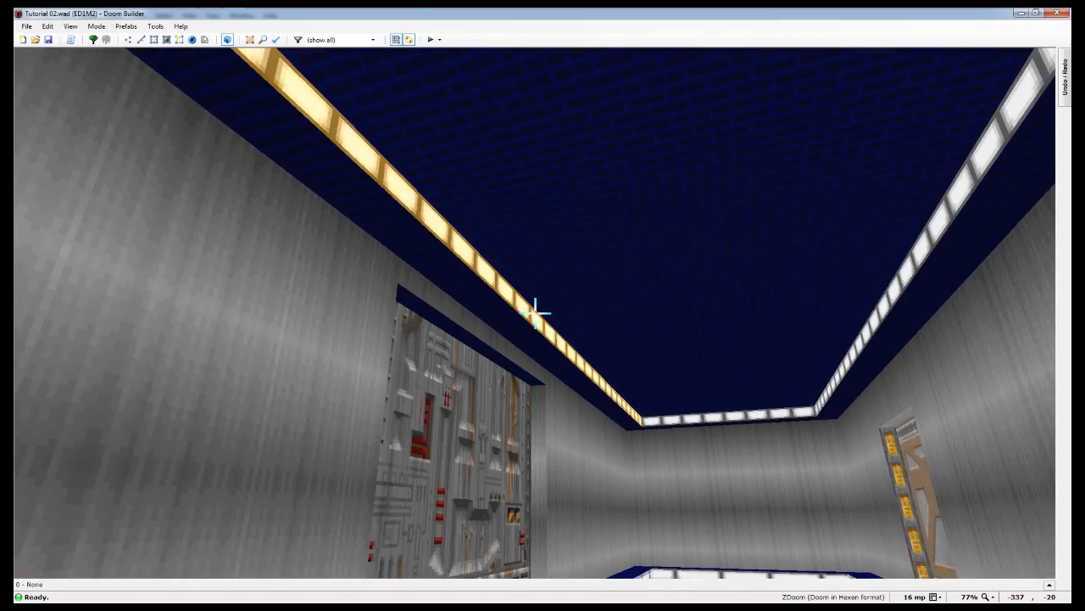
{"action": "key", "text": "w"}
{"action": "key", "text": "w"}
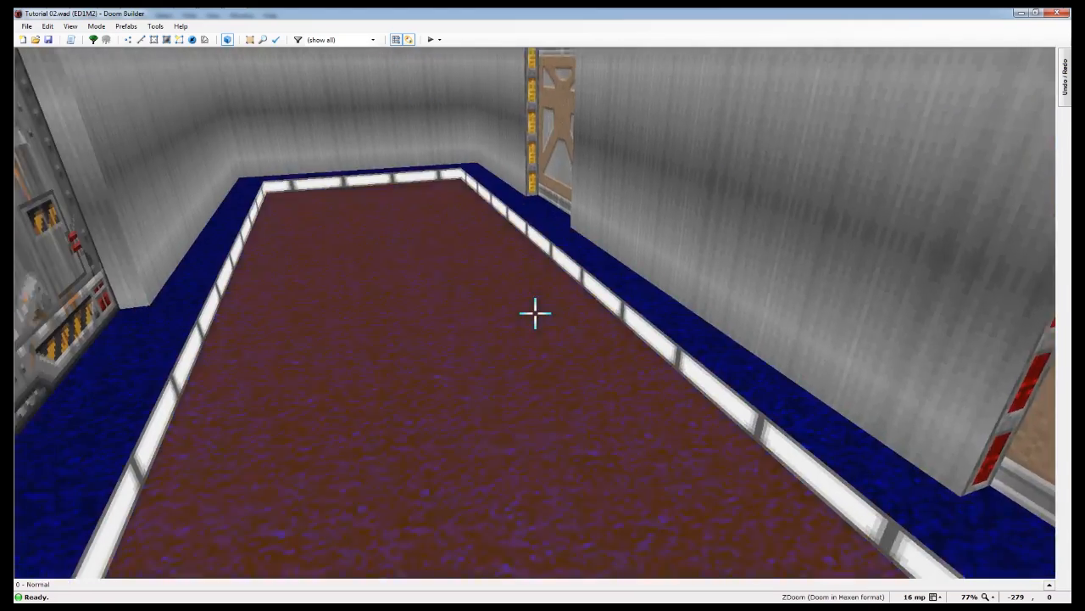
{"action": "key", "text": "w"}
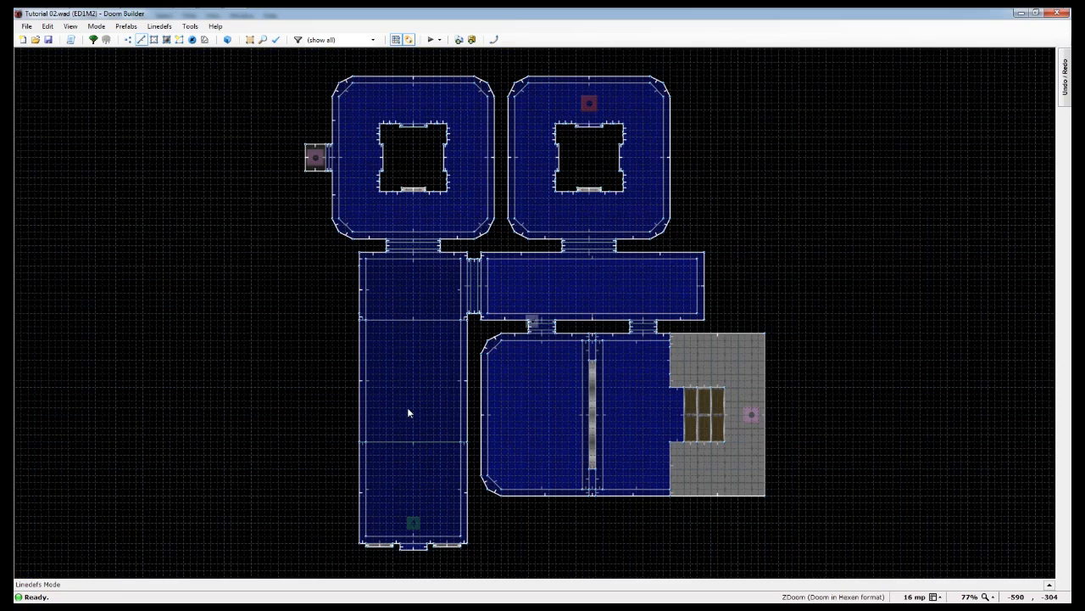
{"action": "key", "text": "w"}
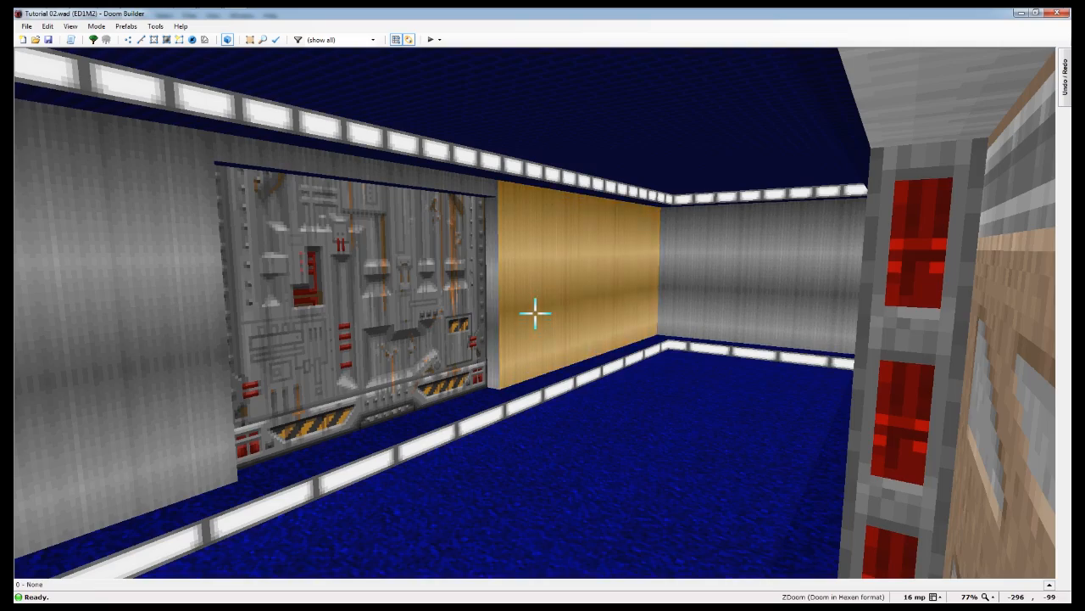
{"action": "key", "text": "e"}
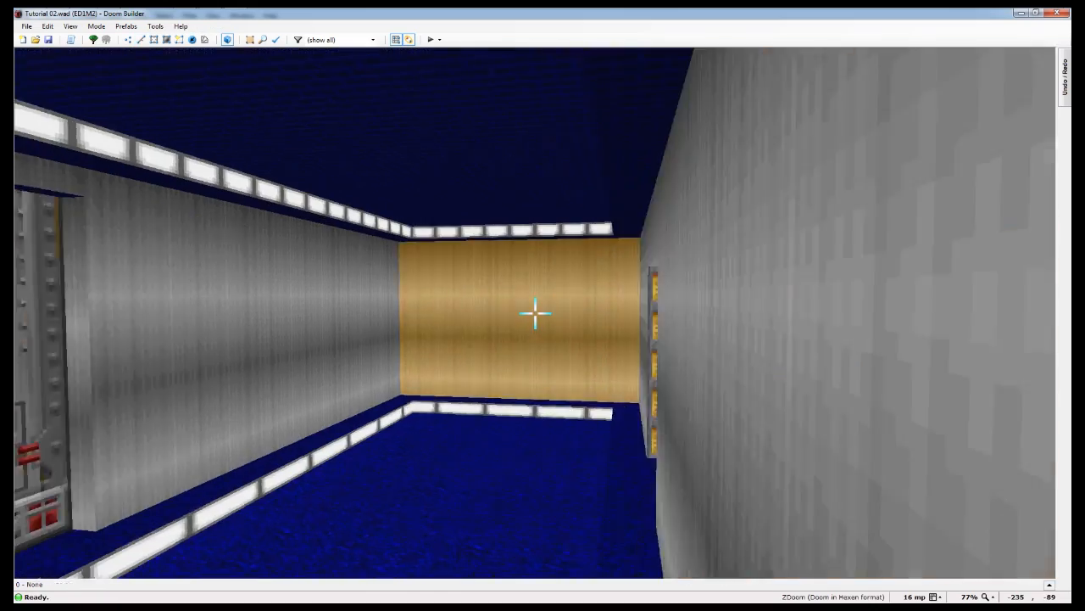
{"action": "key", "text": "s"}
{"action": "key", "text": "w"}
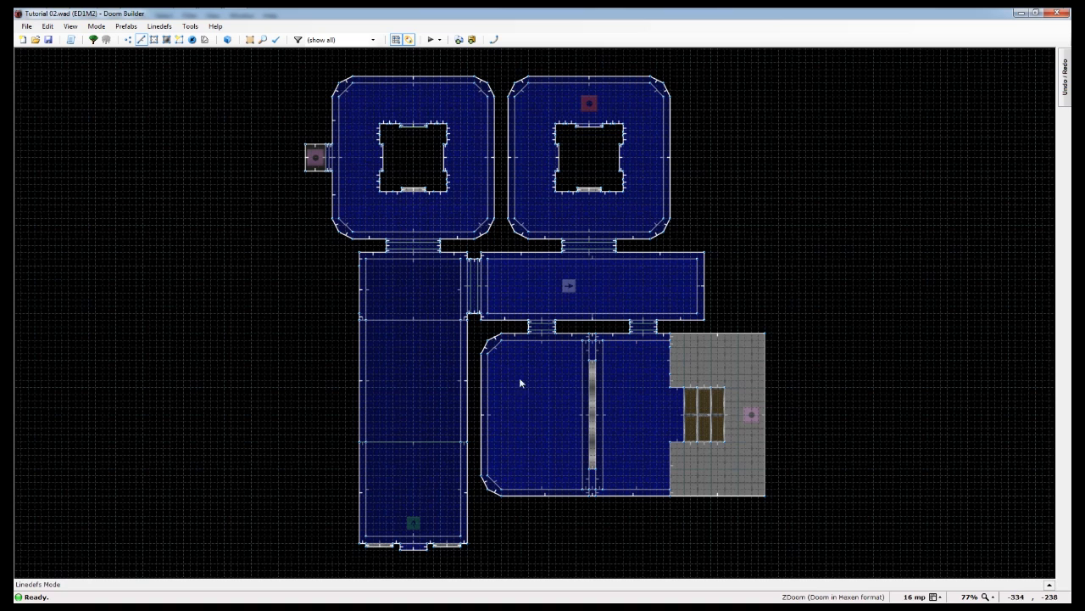
Place the Visual Mode camera start in the western ring-shaped room and inspect the blue keycard closet beside it in 3D
{"action": "key", "text": "ctrl+w"}
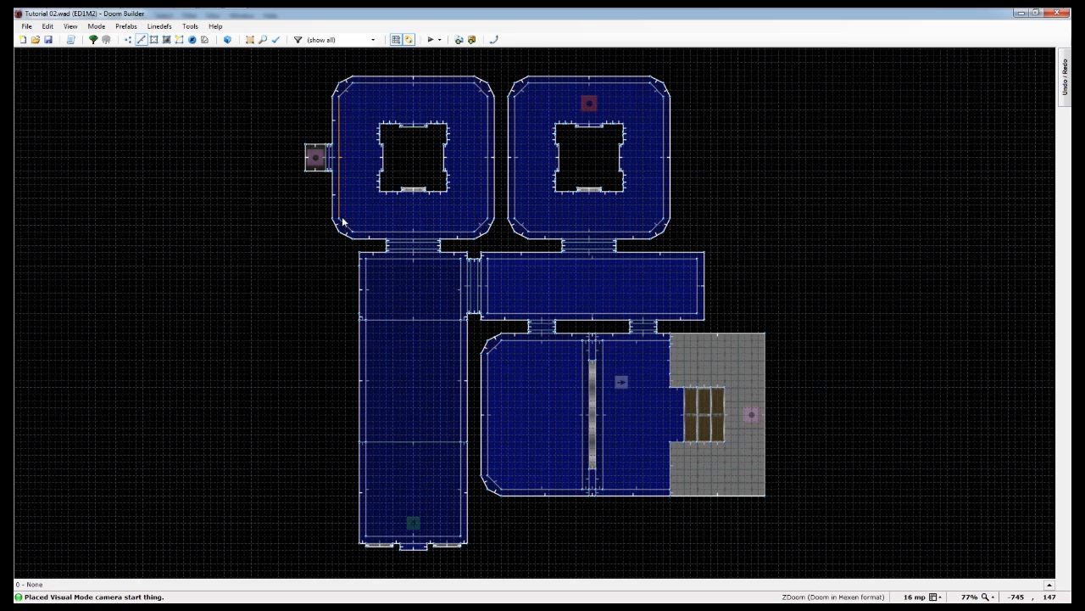
{"action": "key", "text": "ctrl+w"}
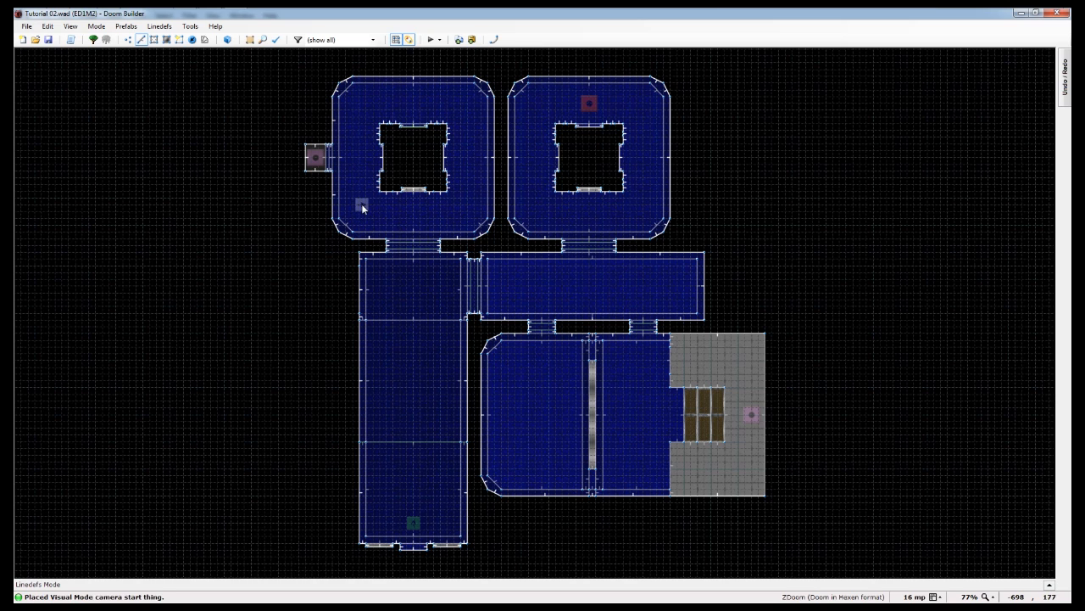
{"action": "key", "text": "w"}
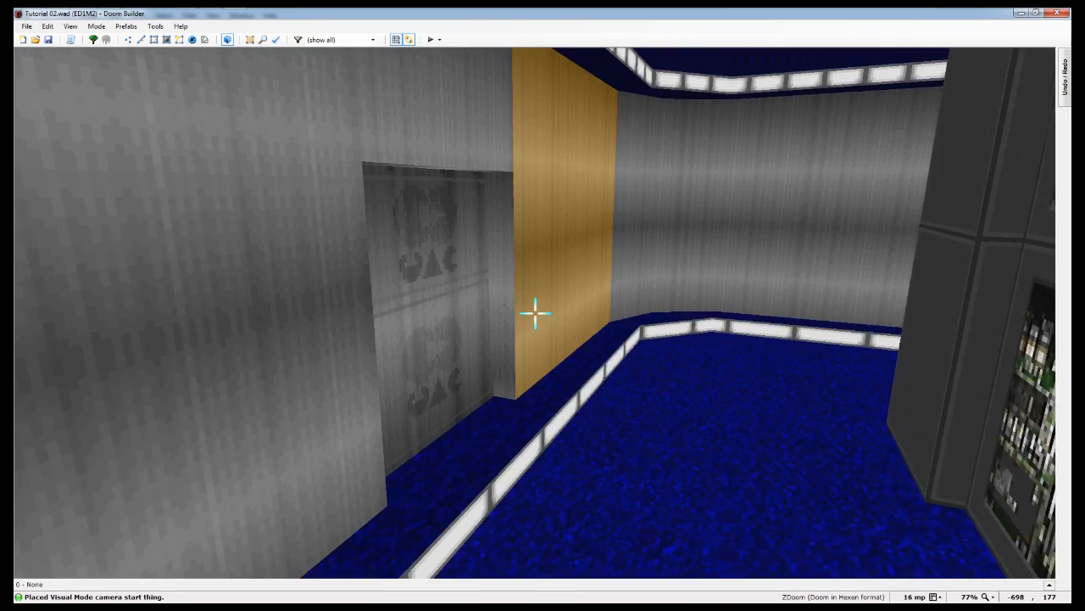
{"action": "key", "text": "w"}
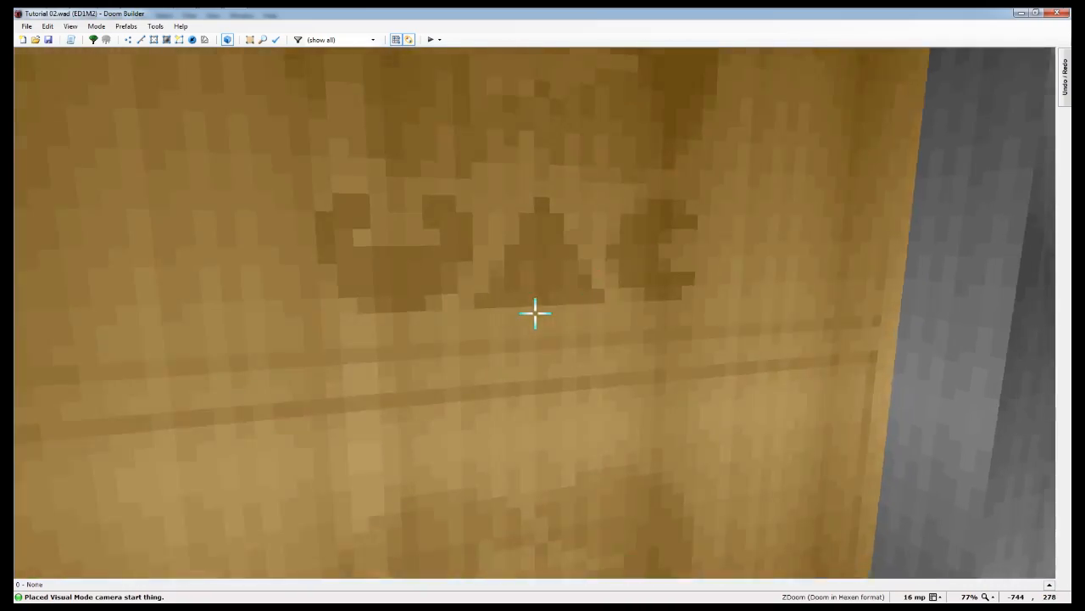
{"action": "key", "text": "e"}
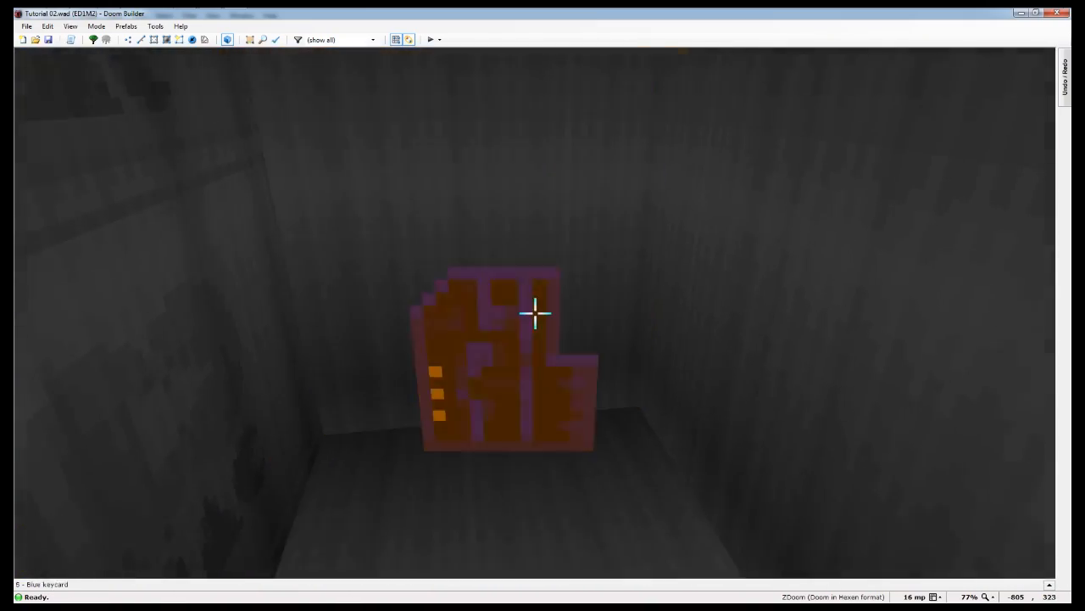
{"action": "key", "text": "e"}
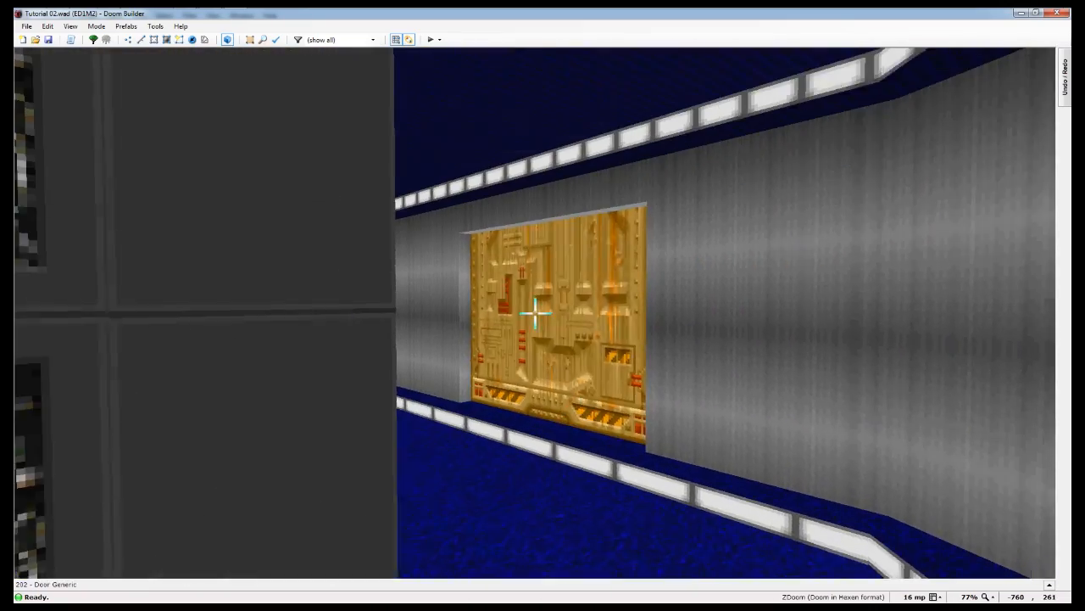
Follow the 3D route from the ring-shaped room through the hall and corridor to the red-marked door
{"action": "key", "text": "e"}
{"action": "key", "text": "e"}
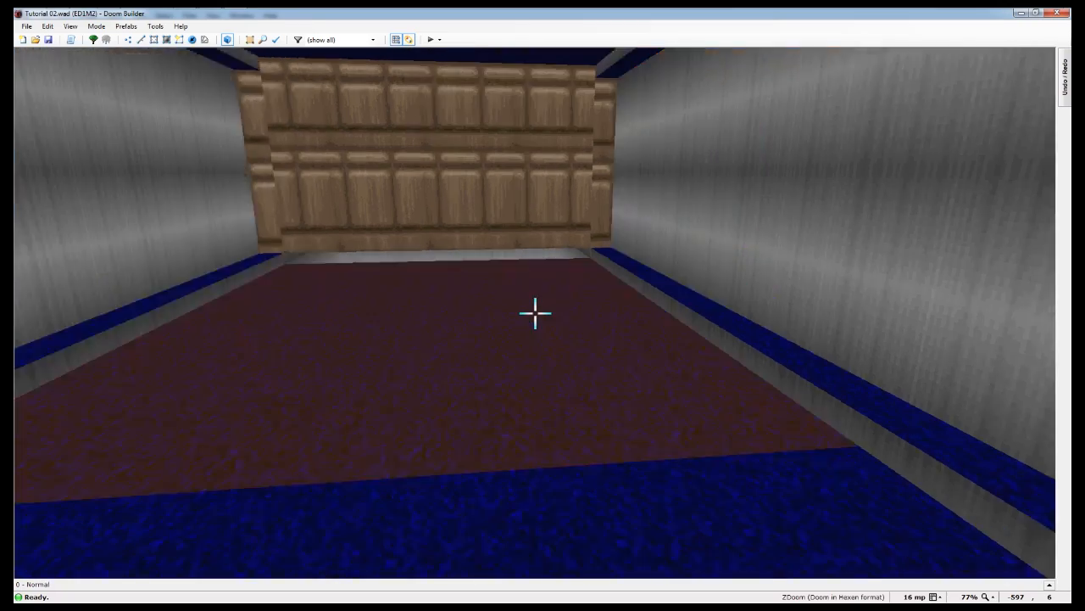
{"action": "key", "text": "e"}
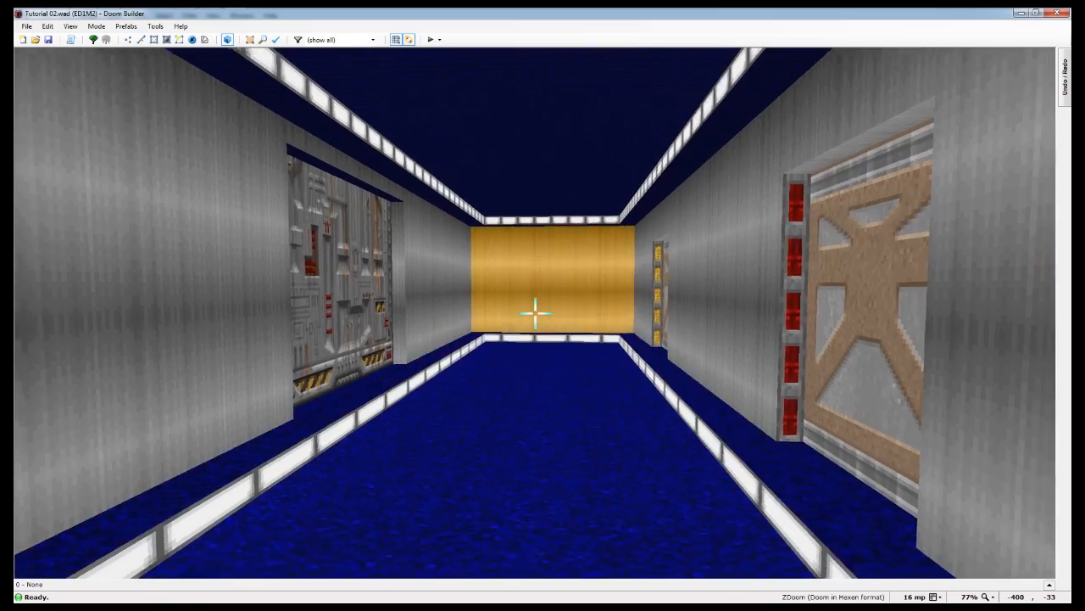
{"action": "key", "text": "w"}
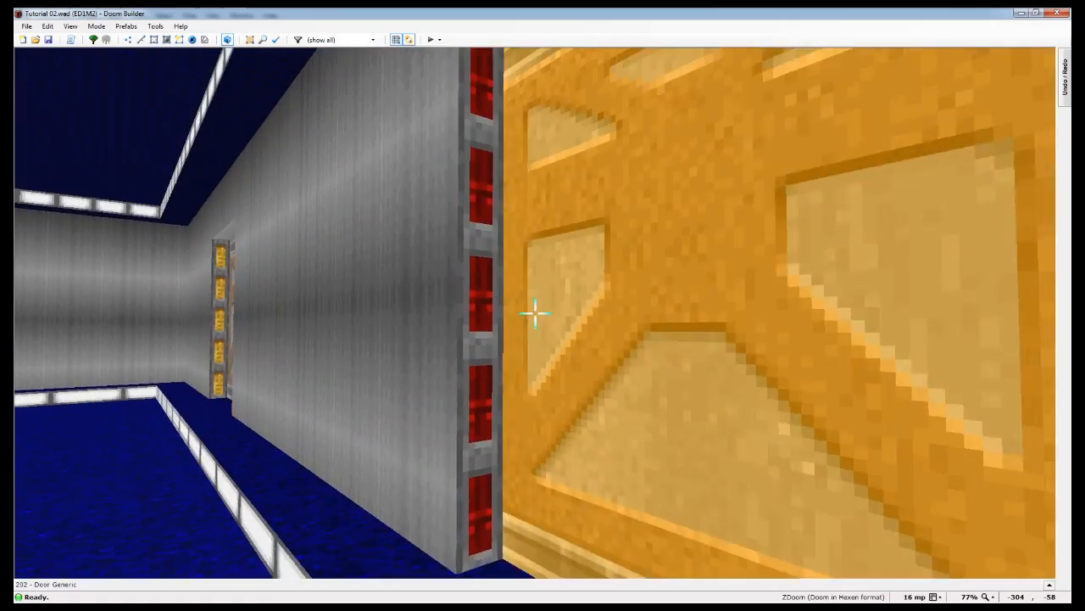
{"action": "key", "text": "f"}
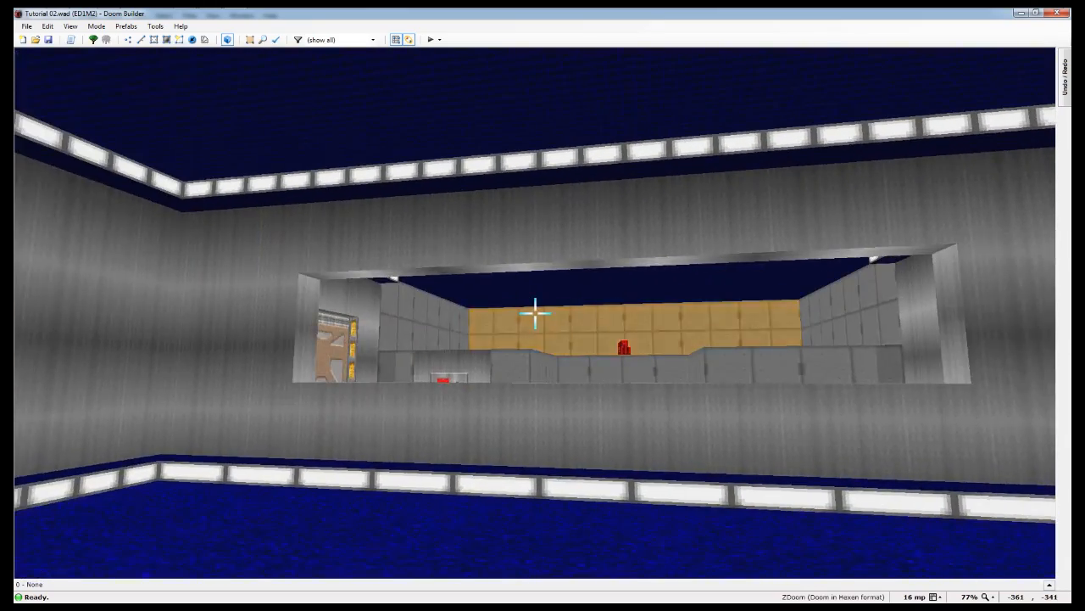
Examine the two halves of the divided room and the window wall between them in the 3D view
{"action": "key", "text": "e"}
{"action": "key", "text": "f"}
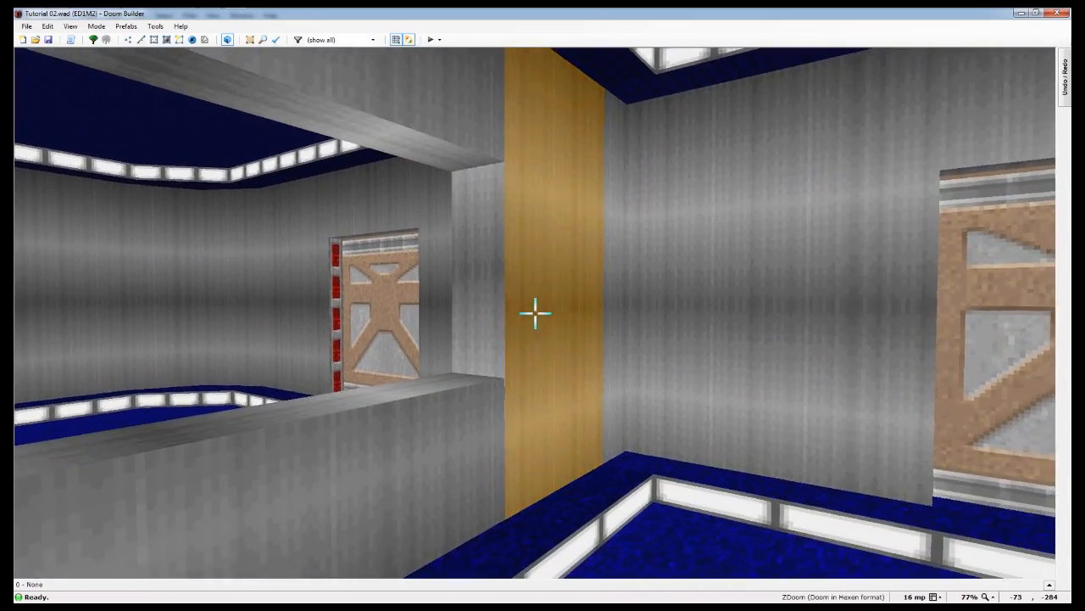
{"action": "key", "text": "s"}
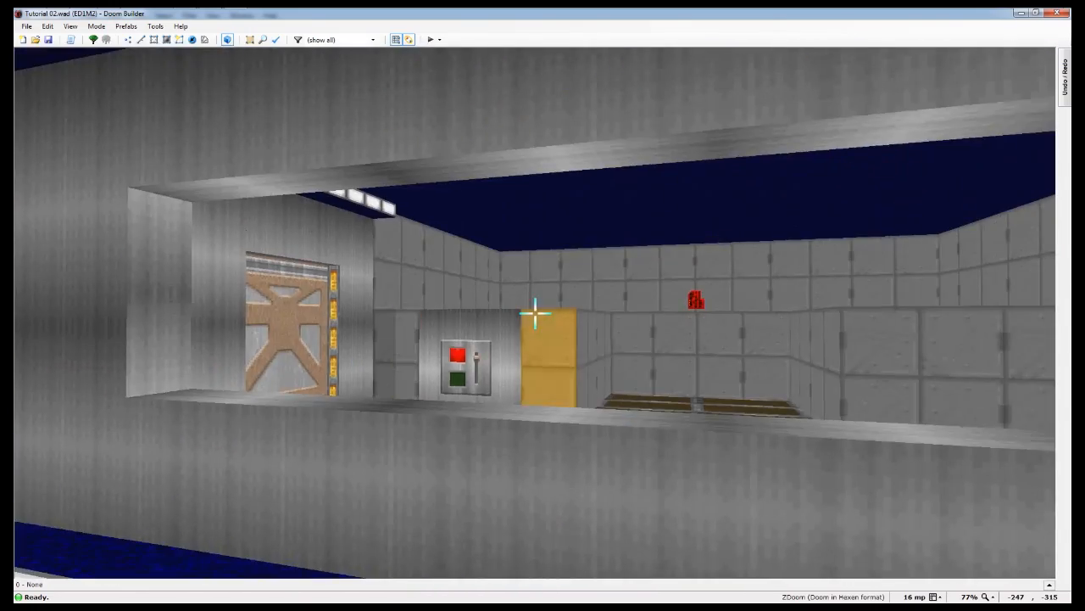
{"action": "key", "text": "s"}
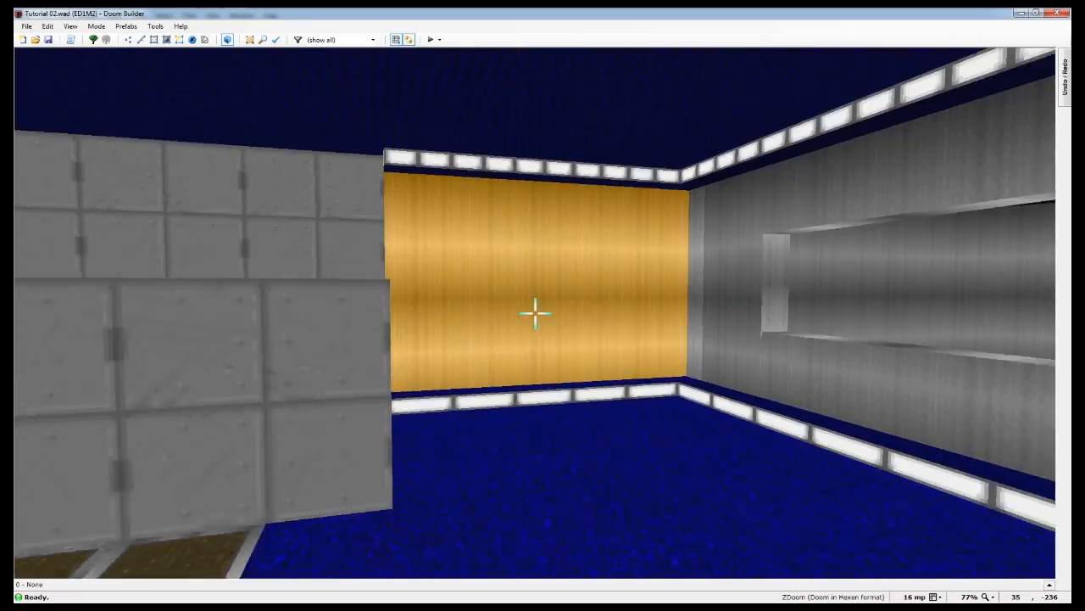
{"action": "key", "text": "f"}
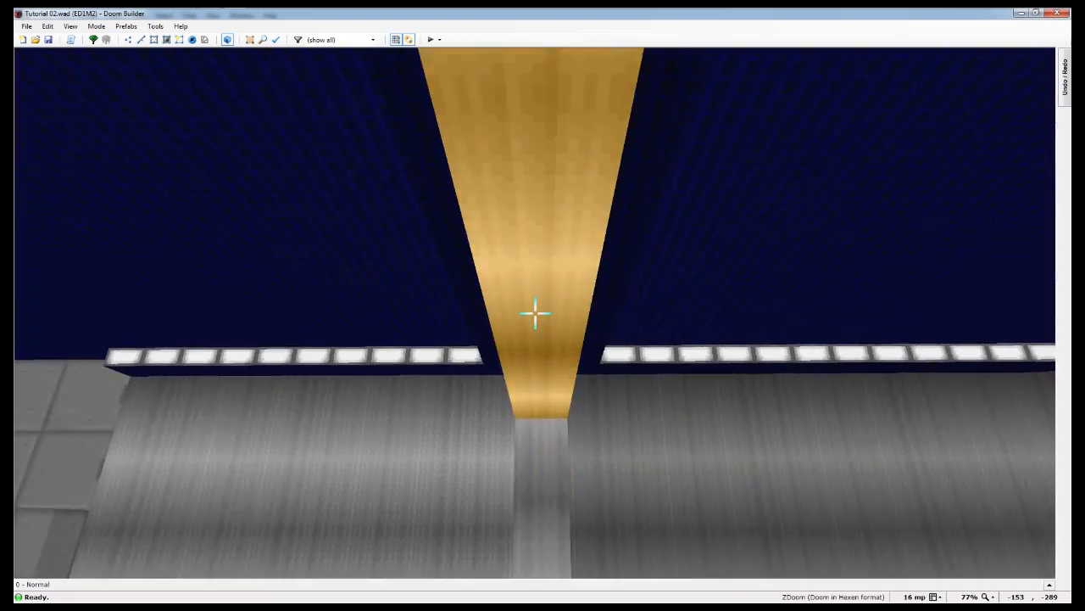
{"action": "key", "text": "e"}
{"action": "key", "text": "f"}
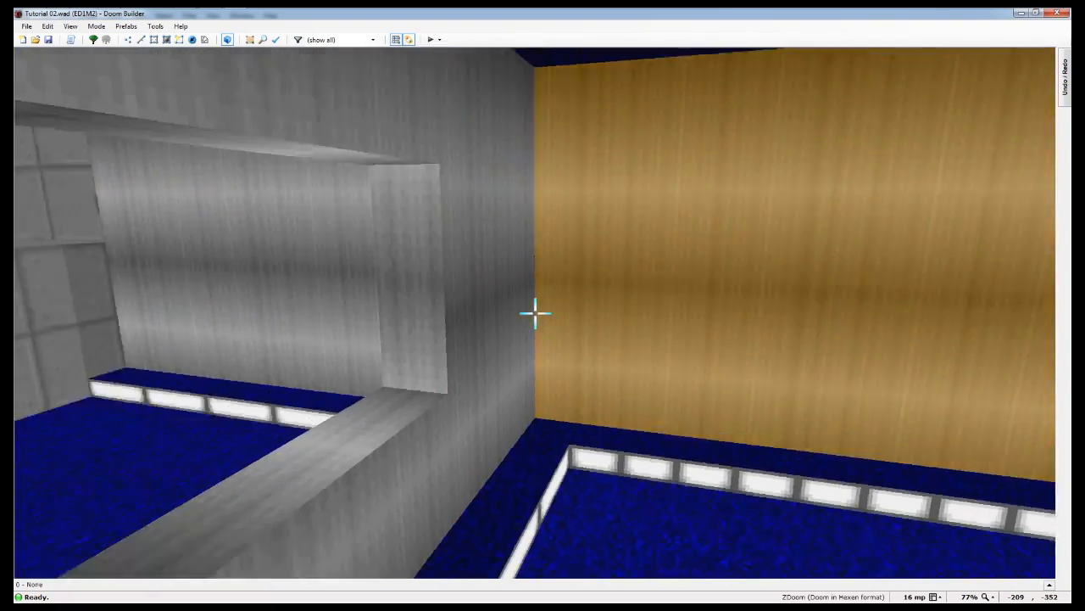
{"action": "key", "text": "f"}
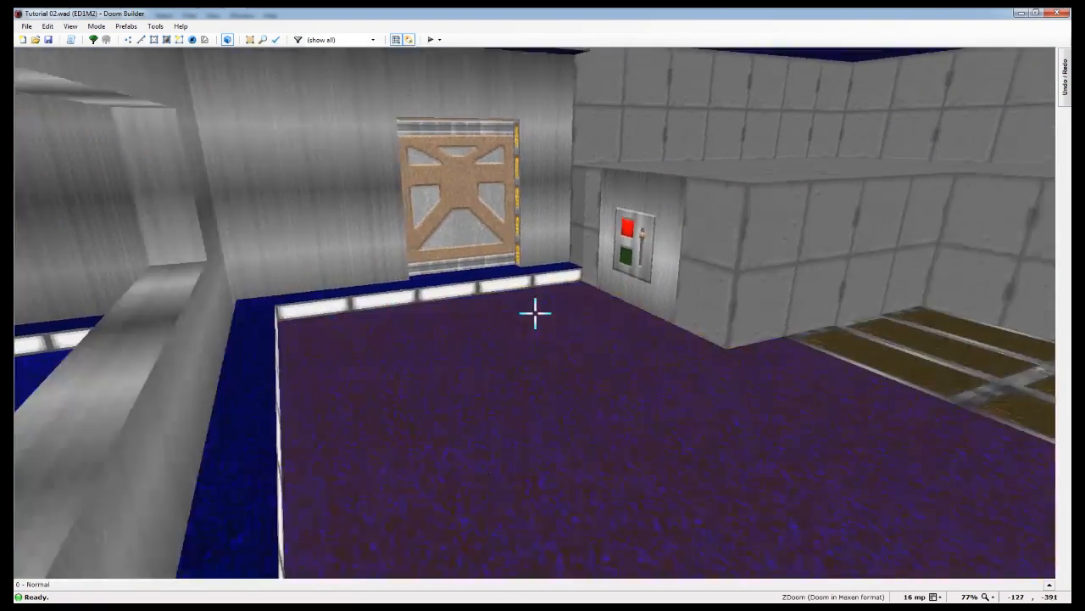
Inspect the switch, the brown steps, the grey ledge and the red keycard on it in the 3D view
{"action": "key", "text": "s"}
{"action": "key", "text": "d"}
{"action": "key", "text": "s"}
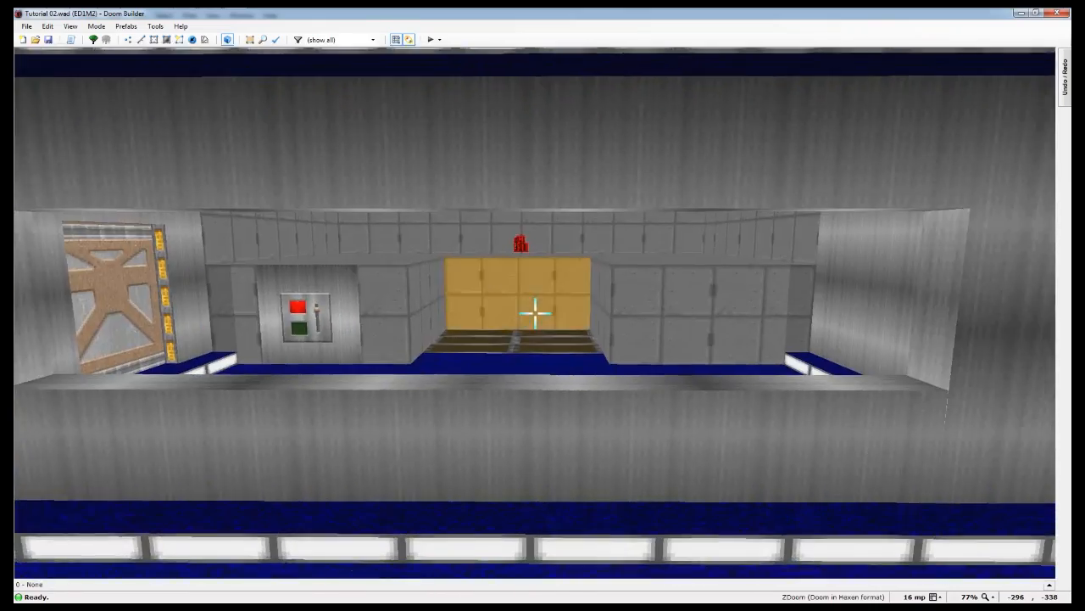
{"action": "key", "text": "s"}
{"action": "key", "text": "e"}
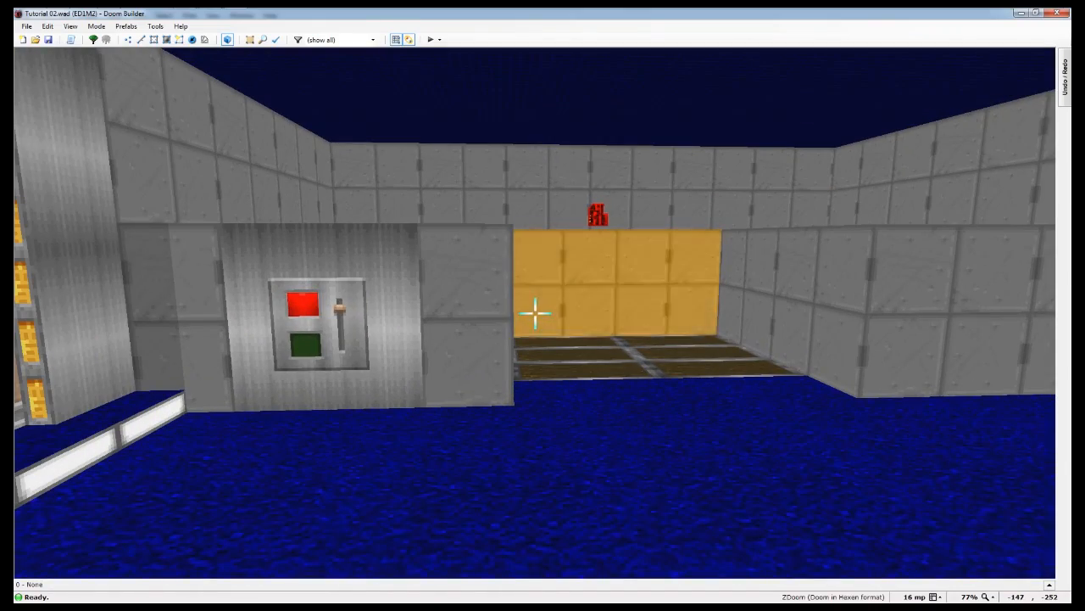
{"action": "key", "text": "e"}
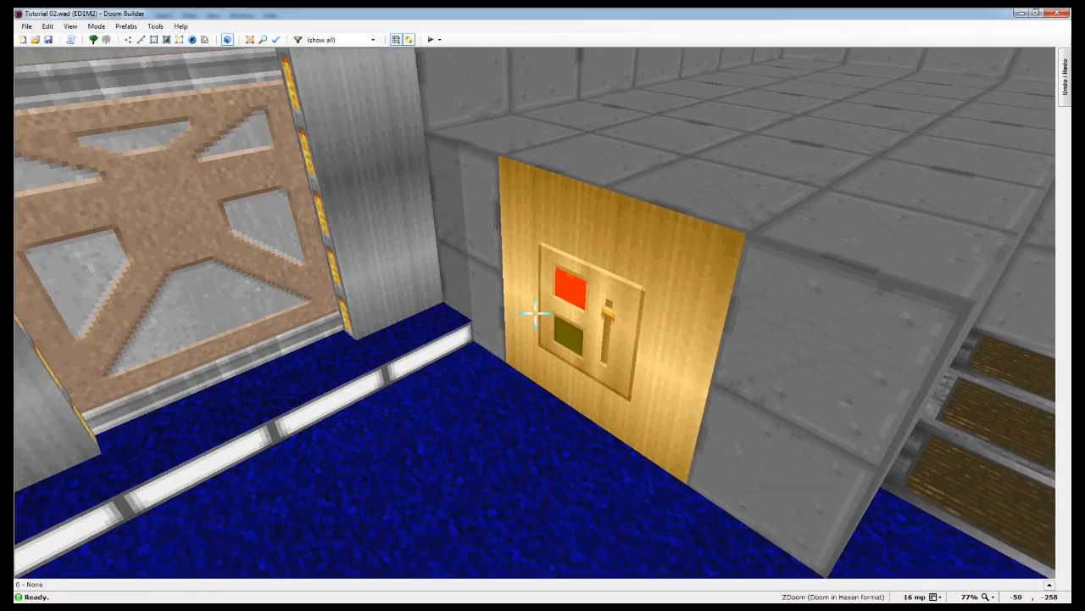
{"action": "key", "text": "d"}
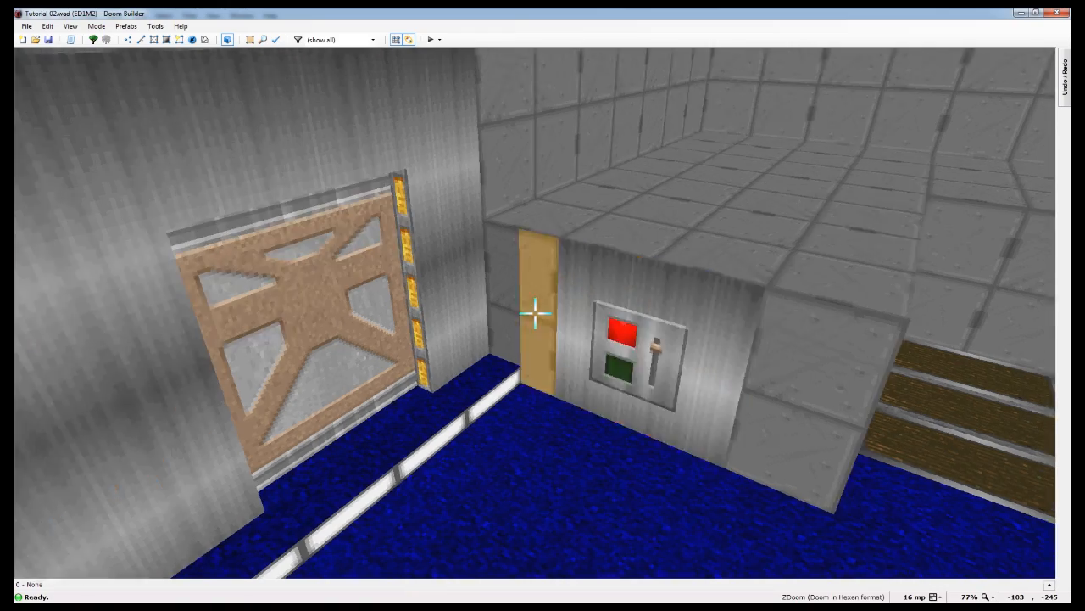
{"action": "key", "text": "s"}
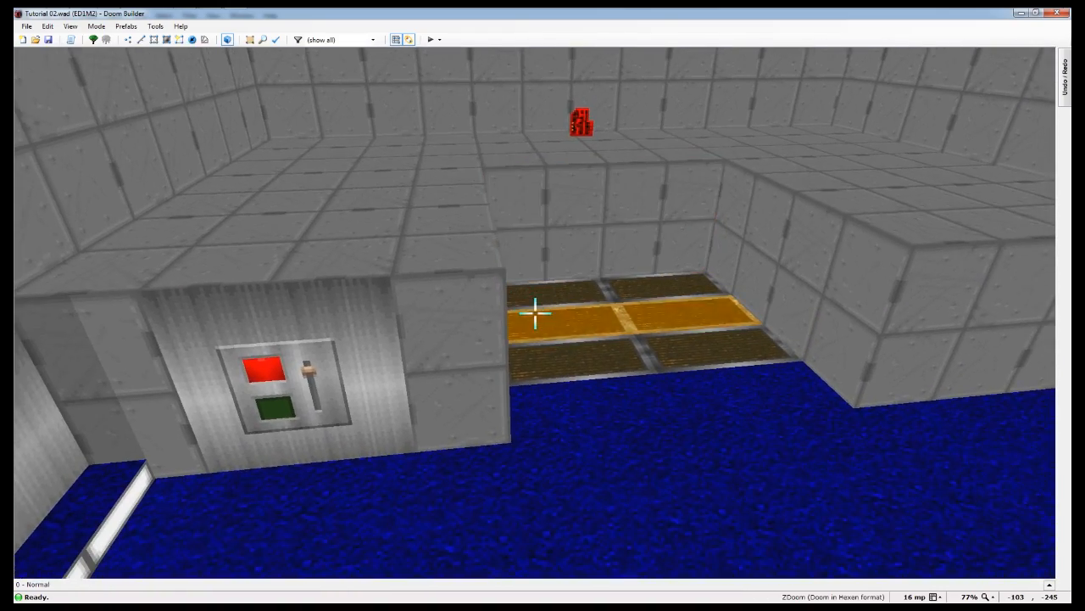
{"action": "key", "text": "f"}
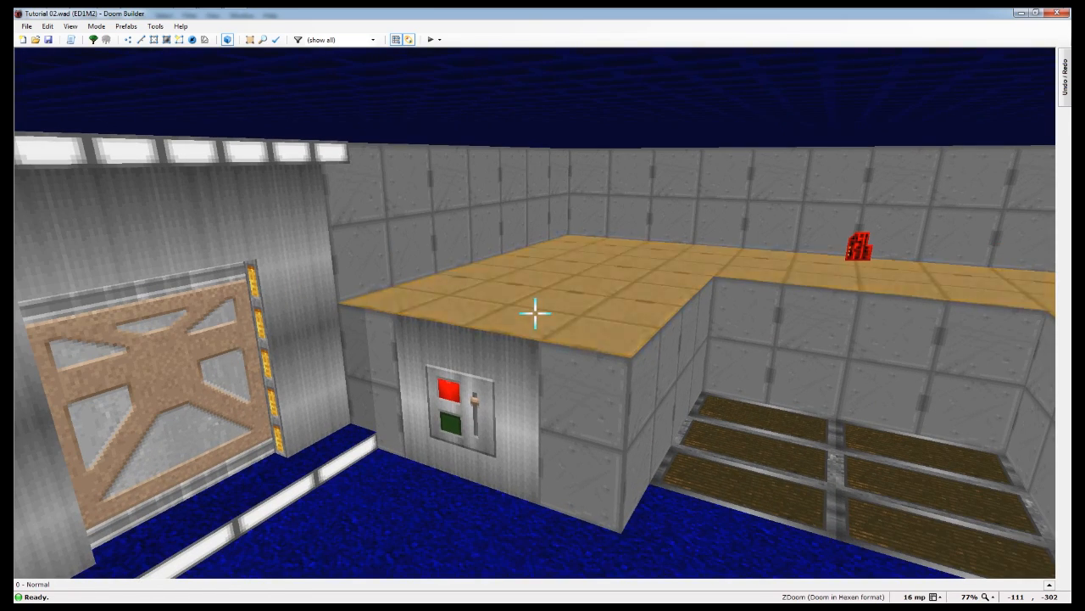
On the 2D map, check the Block Players setting of the northern linedef on the grey ledge's western edge
{"action": "key", "text": "q"}
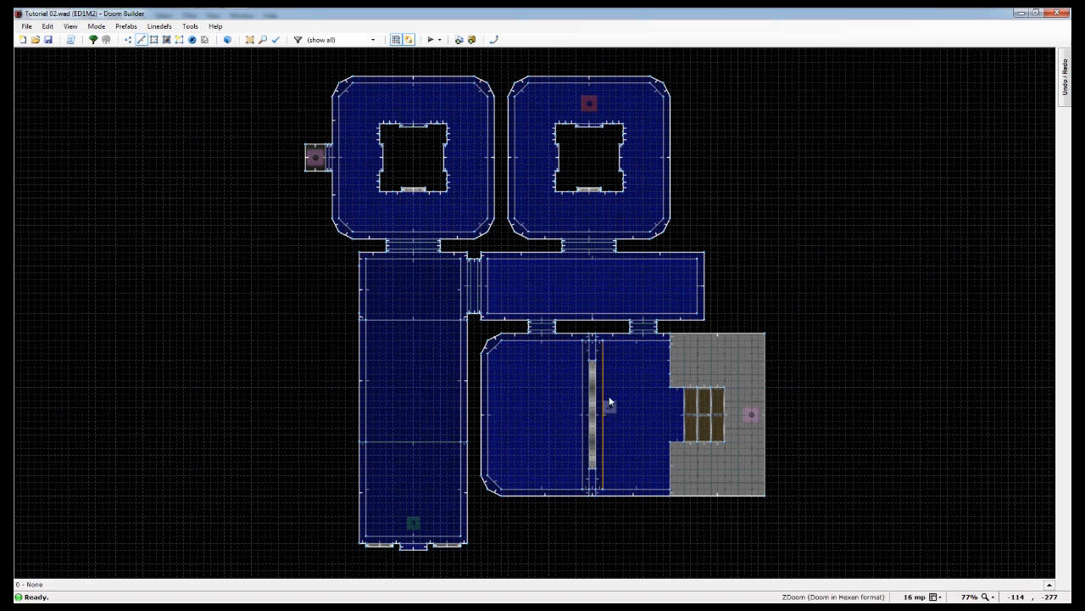
{"action": "scroll", "coordinate": [689, 409], "scroll_direction": "up", "scroll_amount": 4}
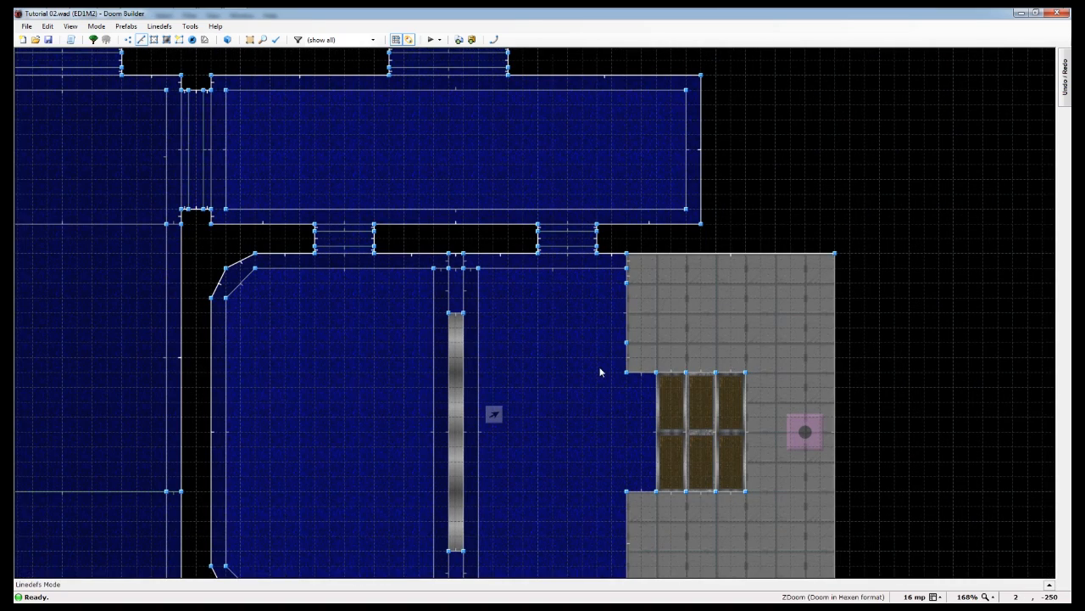
{"action": "key", "text": "q"}
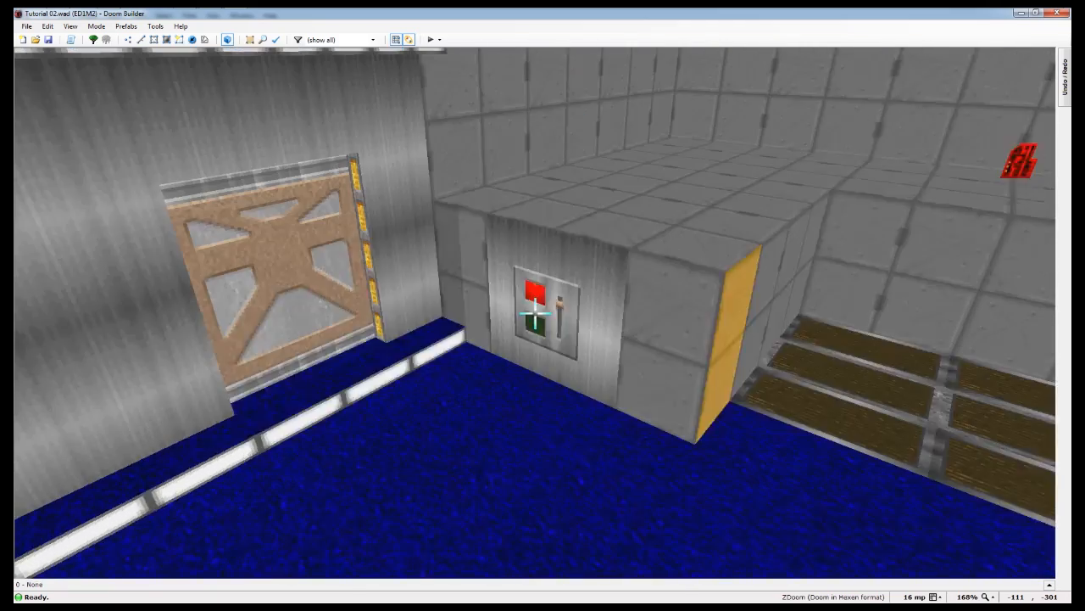
{"action": "key", "text": "q"}
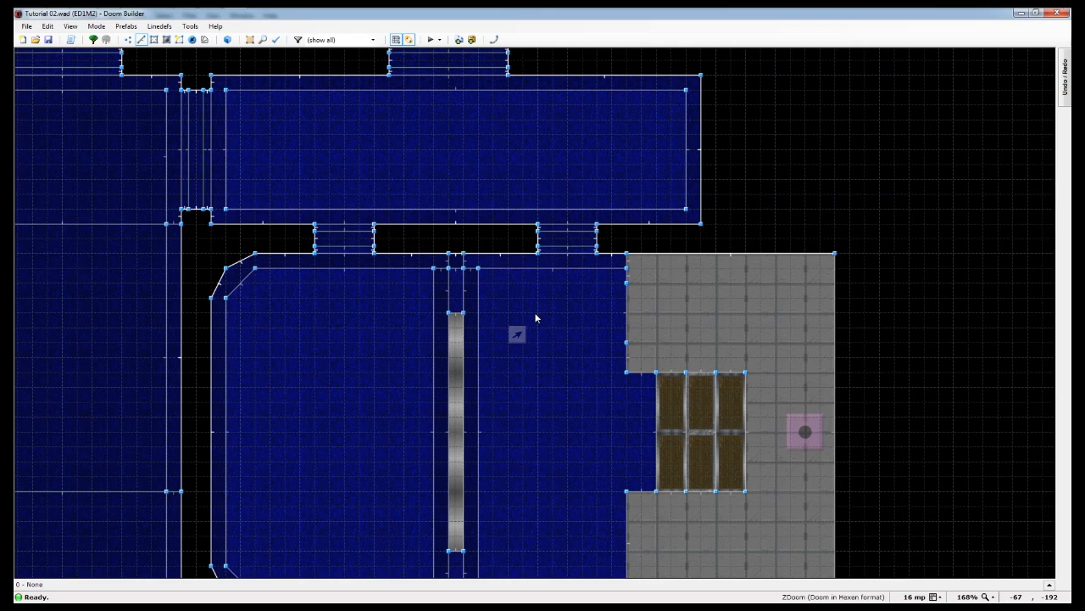
{"action": "right_click", "coordinate": [629, 268]}
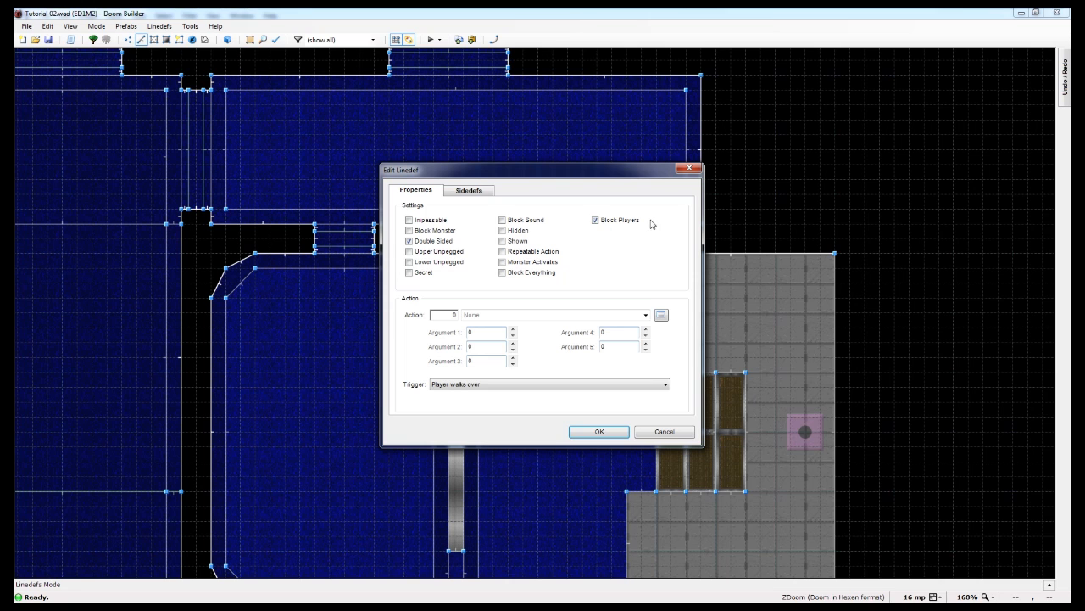
{"action": "left_click", "coordinate": [599, 432]}
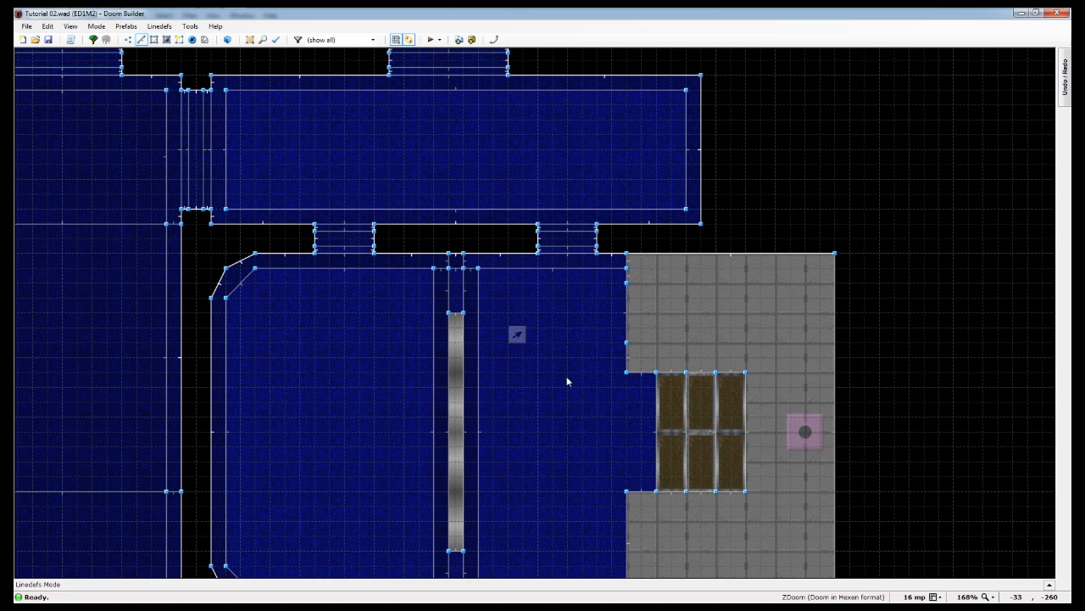
{"action": "middle_click_drag", "start_coordinate": [566, 374], "coordinate": [540, 212]}
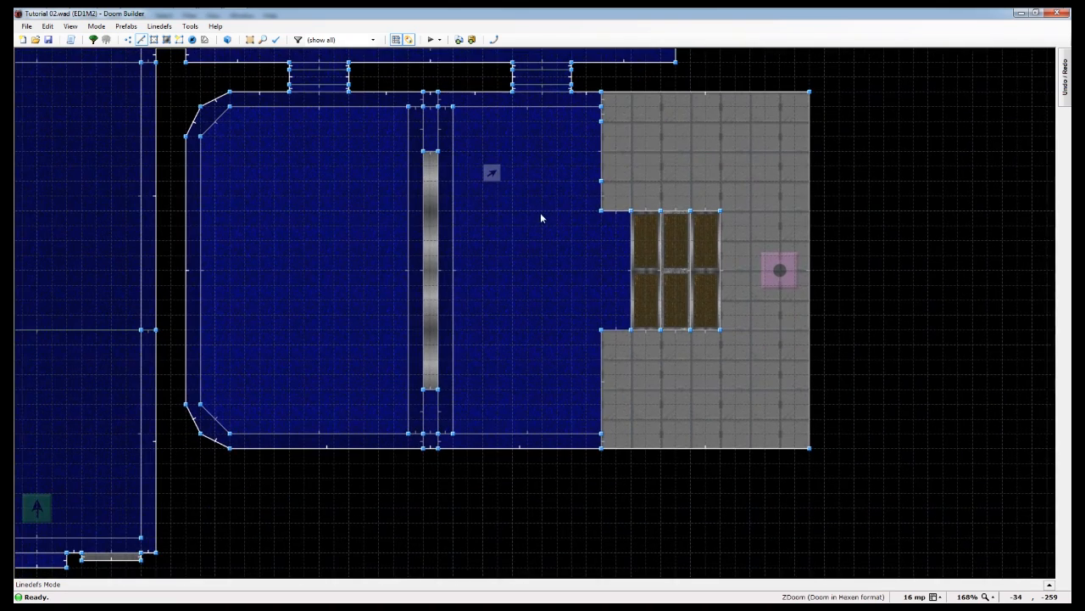
Inspect the window opening in the wall dividing the room in the 3D view and return to the 2D map
{"action": "key", "text": "t"}
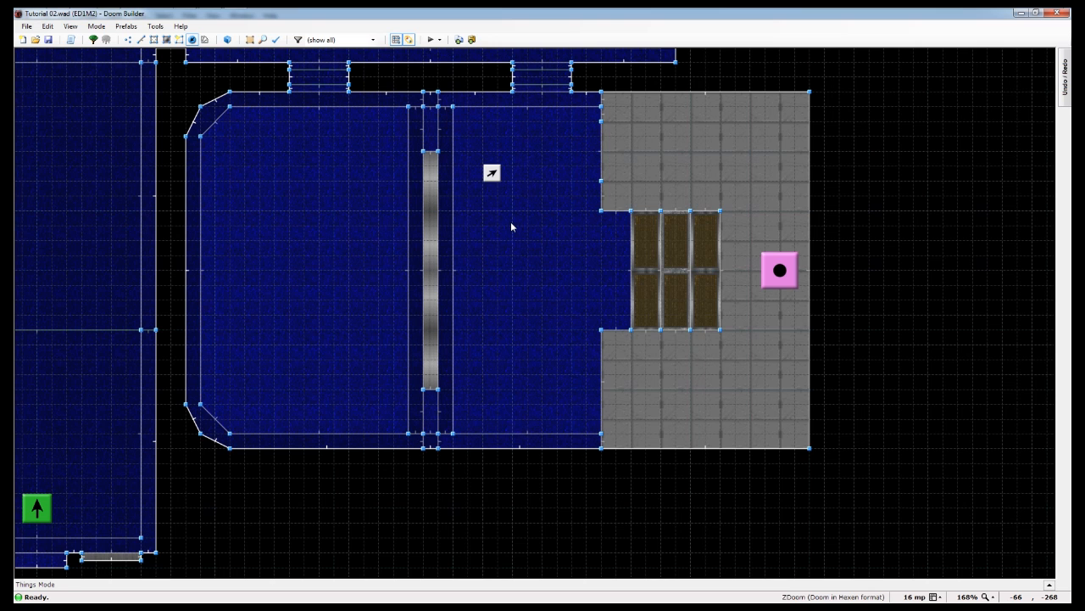
{"action": "key", "text": "l"}
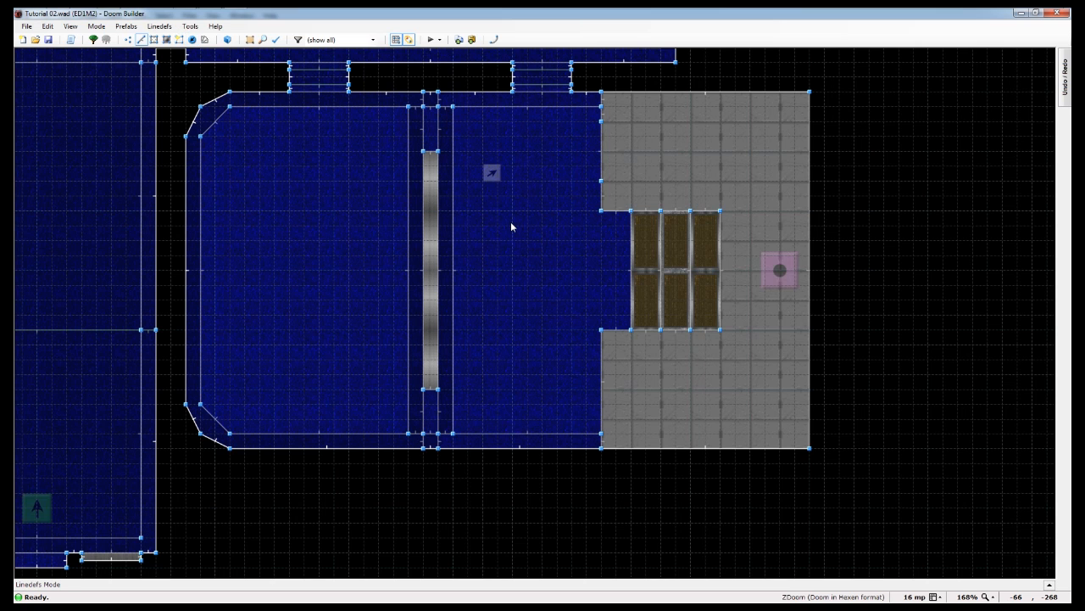
{"action": "key", "text": "q"}
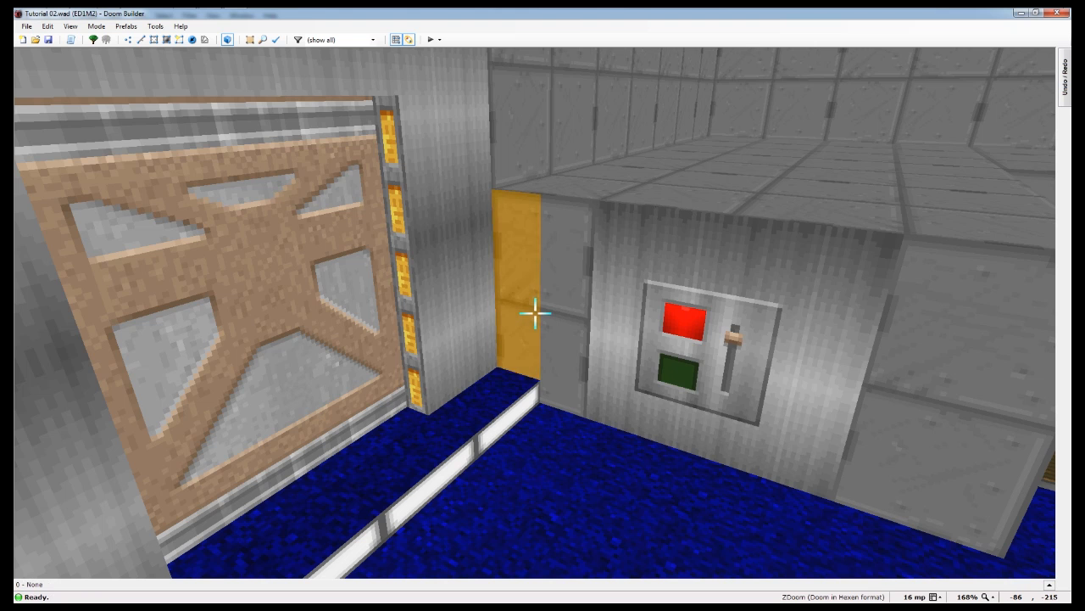
{"action": "key", "text": "d"}
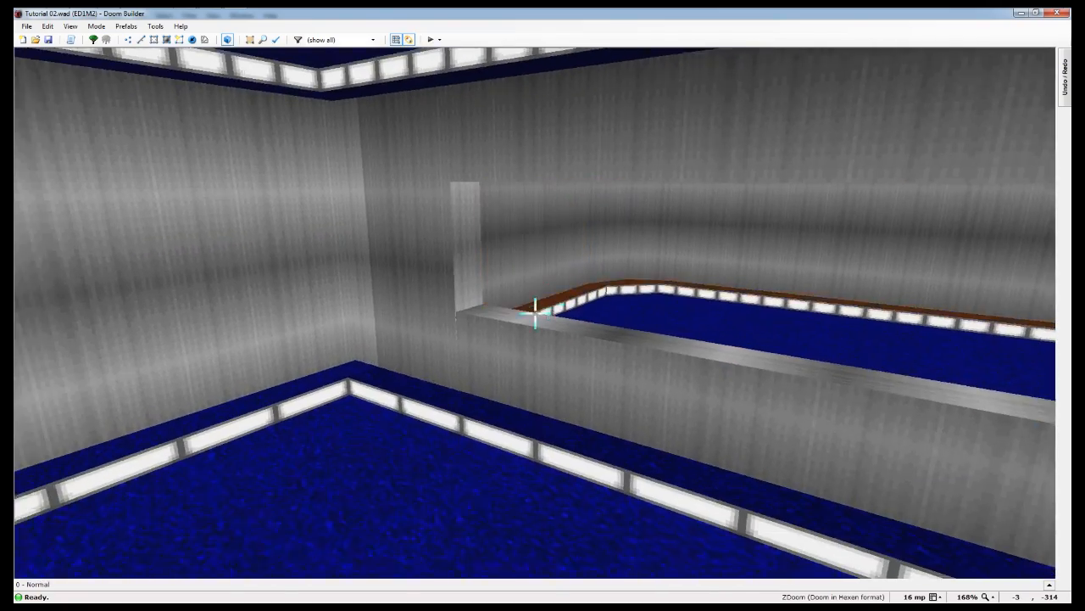
{"action": "key", "text": "s"}
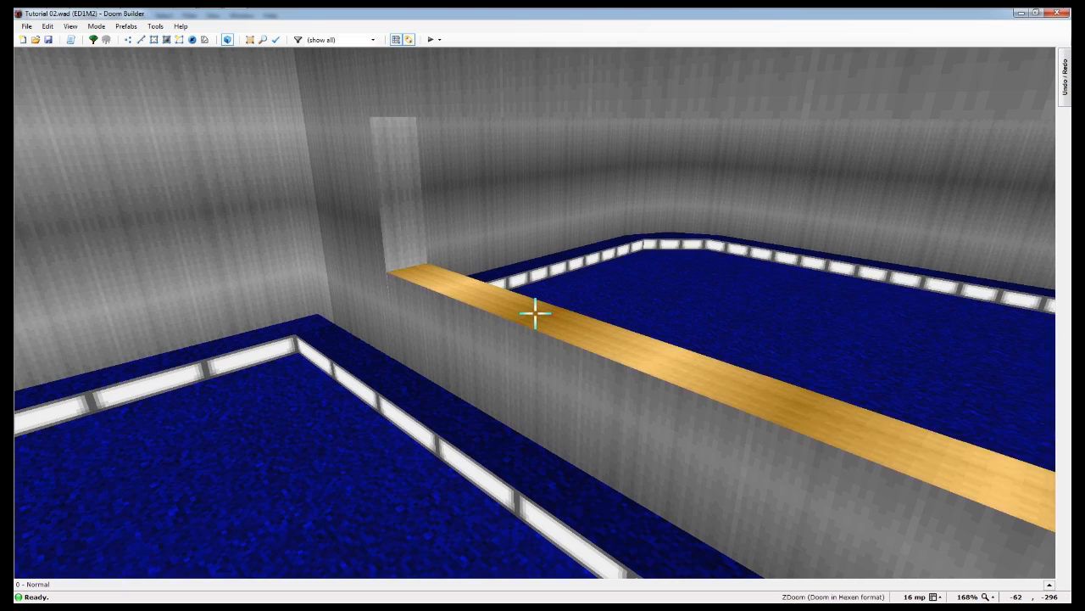
{"action": "key", "text": "q"}
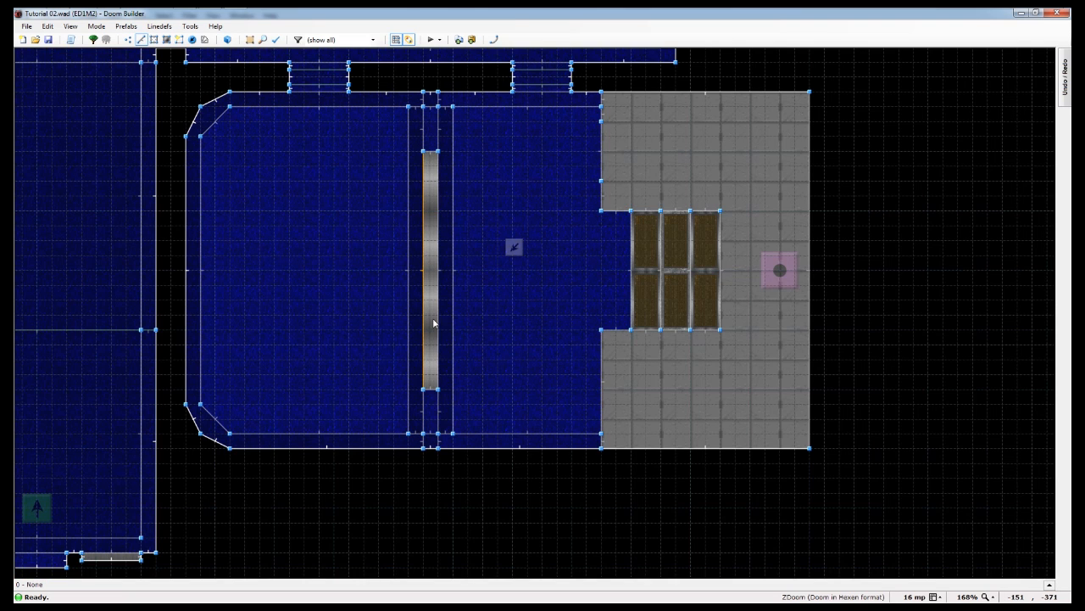
Open the front middle texture selection for the window sill's western linedef and look through the Switches textures
{"action": "right_click", "coordinate": [427, 295]}
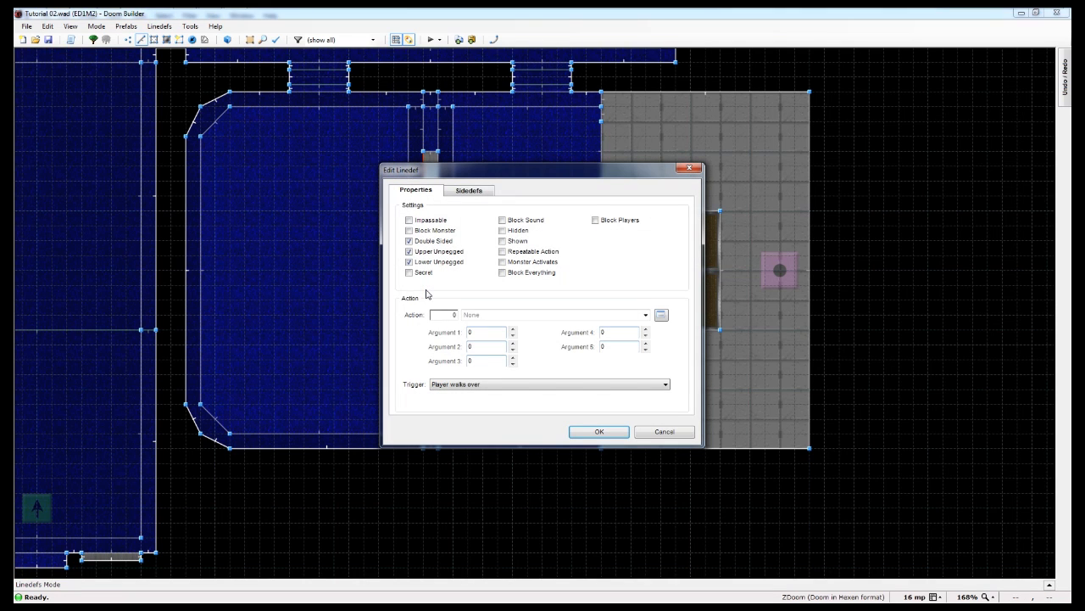
{"action": "left_click", "coordinate": [481, 191]}
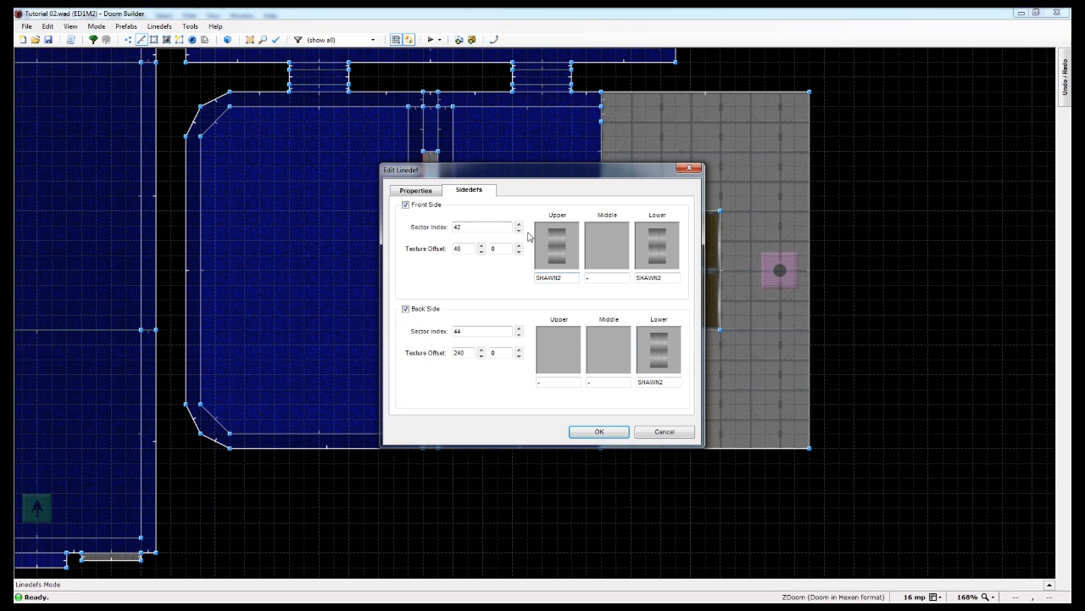
{"action": "left_click", "coordinate": [605, 246]}
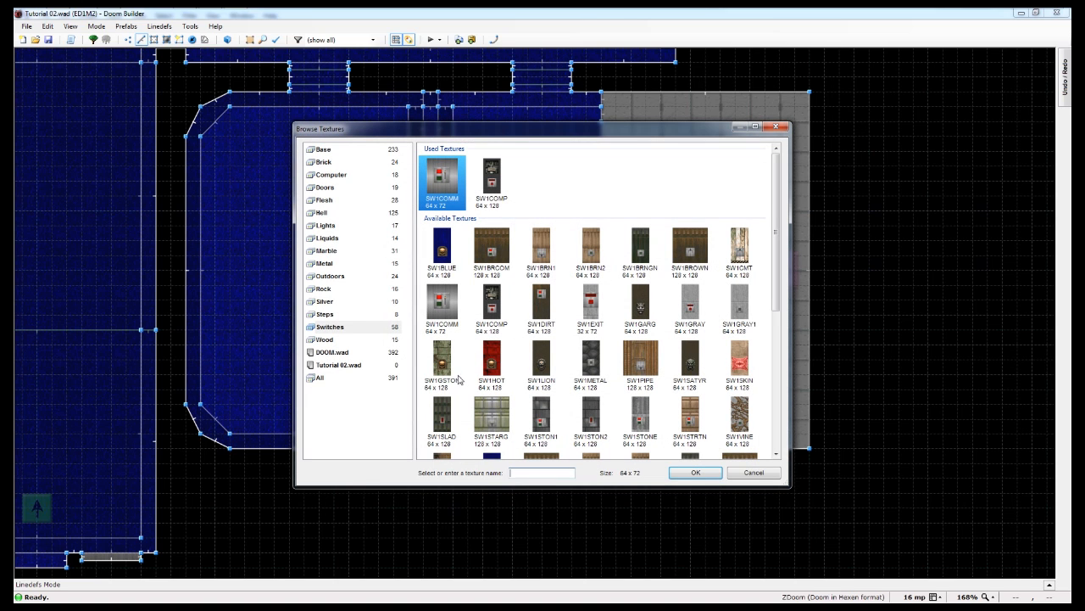
{"action": "left_click", "coordinate": [642, 360]}
{"action": "scroll", "coordinate": [651, 367], "scroll_direction": "down", "scroll_amount": 3}
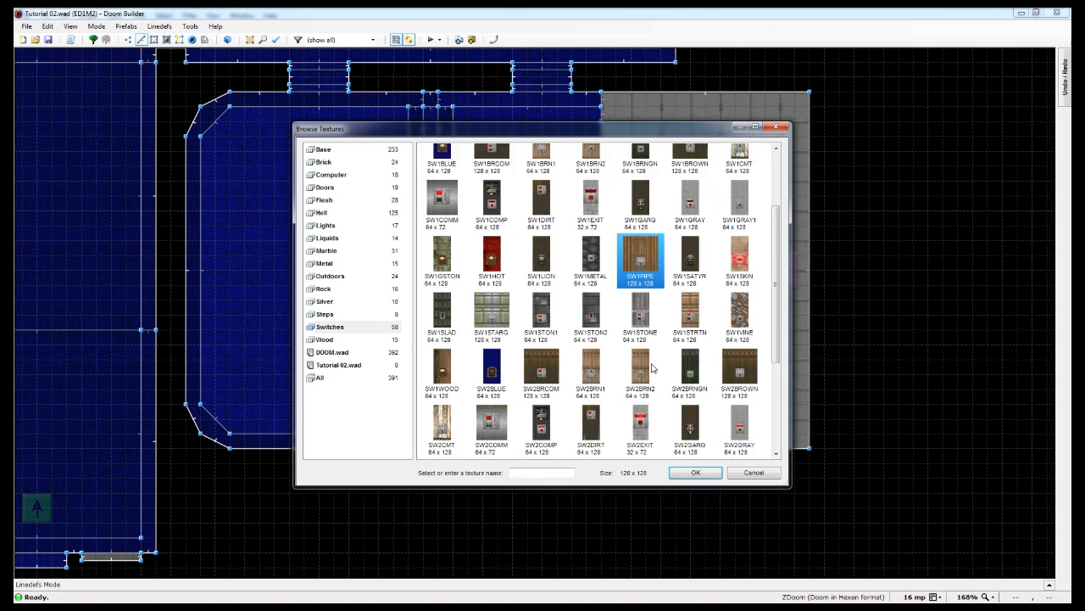
Browse the Base textures for see-through patterns such as BRNSMAL1 and leave the western linedef without changes
{"action": "left_click", "coordinate": [315, 150]}
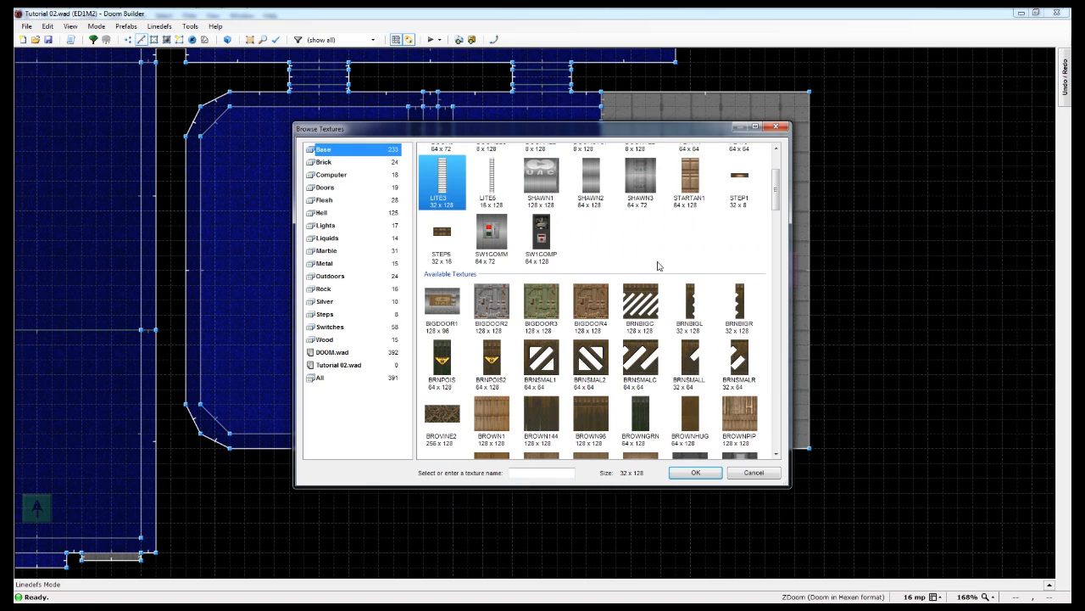
{"action": "left_click", "coordinate": [540, 364]}
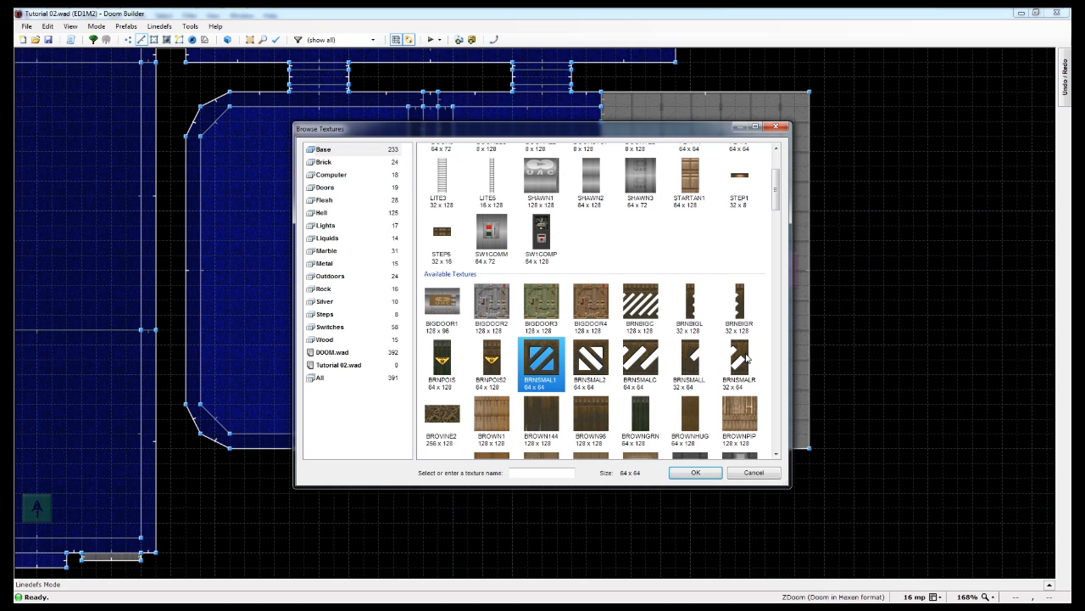
{"action": "scroll", "coordinate": [748, 357], "scroll_direction": "down", "scroll_amount": 3}
{"action": "scroll", "coordinate": [748, 358], "scroll_direction": "down", "scroll_amount": 10}
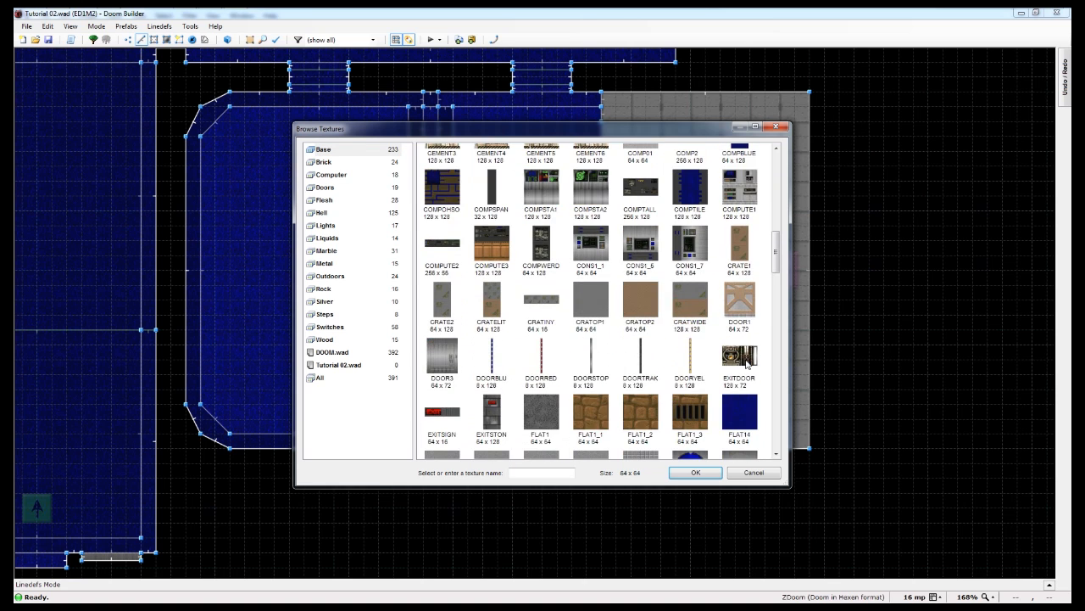
{"action": "scroll", "coordinate": [746, 368], "scroll_direction": "down", "scroll_amount": 3}
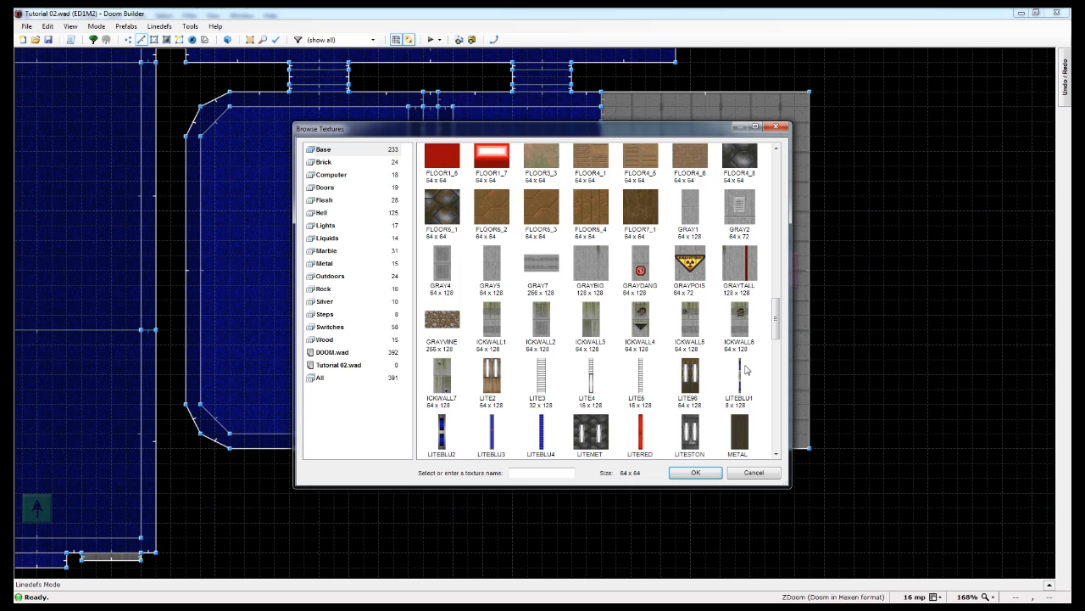
{"action": "scroll", "coordinate": [746, 368], "scroll_direction": "down", "scroll_amount": 20}
{"action": "scroll", "coordinate": [693, 362], "scroll_direction": "down", "scroll_amount": 5}
{"action": "scroll", "coordinate": [663, 362], "scroll_direction": "up", "scroll_amount": 20}
{"action": "scroll", "coordinate": [663, 362], "scroll_direction": "up", "scroll_amount": 15}
{"action": "scroll", "coordinate": [666, 363], "scroll_direction": "up", "scroll_amount": 3}
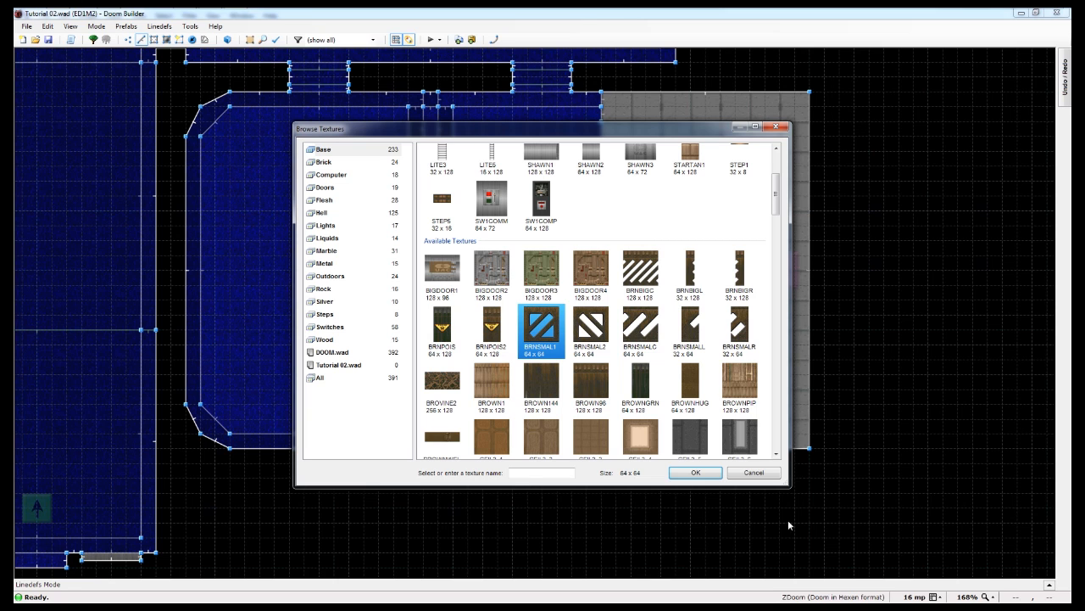
{"action": "left_click", "coordinate": [754, 473]}
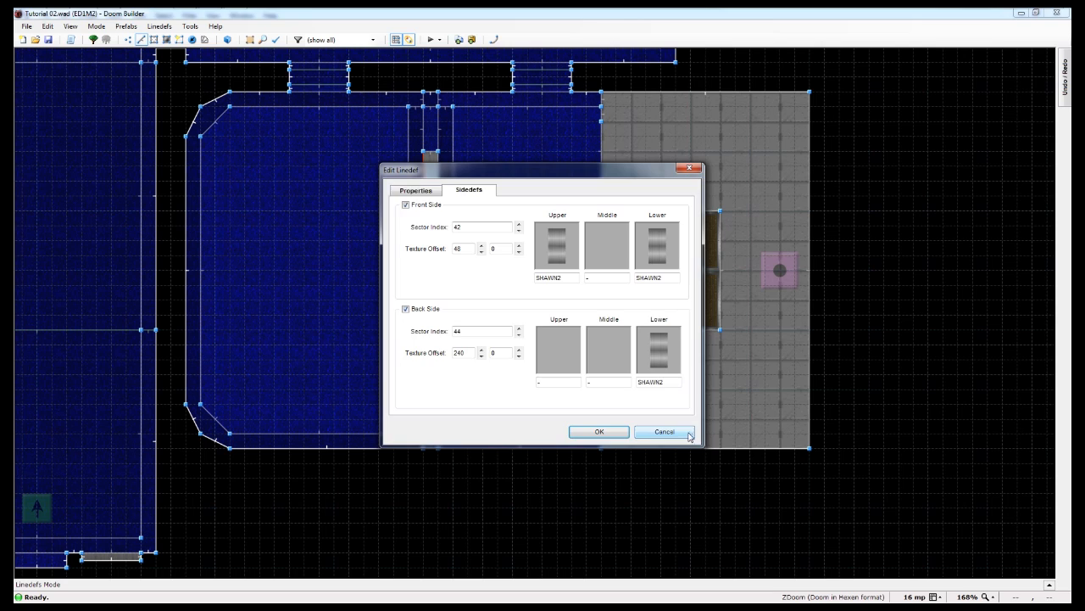
{"action": "left_click", "coordinate": [676, 434]}
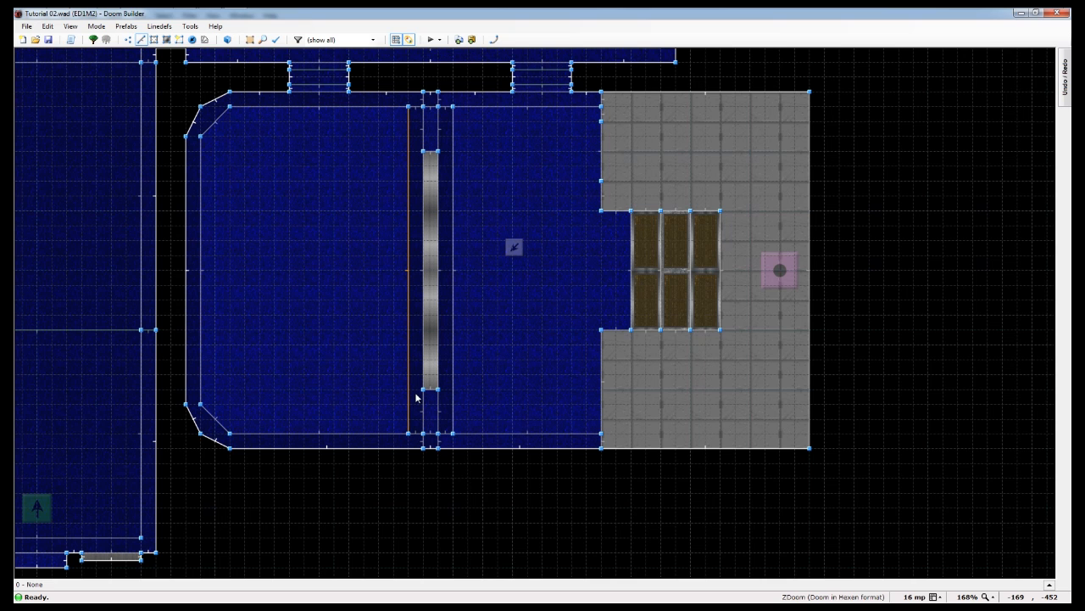
Reduce the grid to 8 mp and draw a 256 mp linedef lengthwise through the middle of the window sill
{"action": "scroll", "coordinate": [426, 200], "scroll_direction": "up", "scroll_amount": 5}
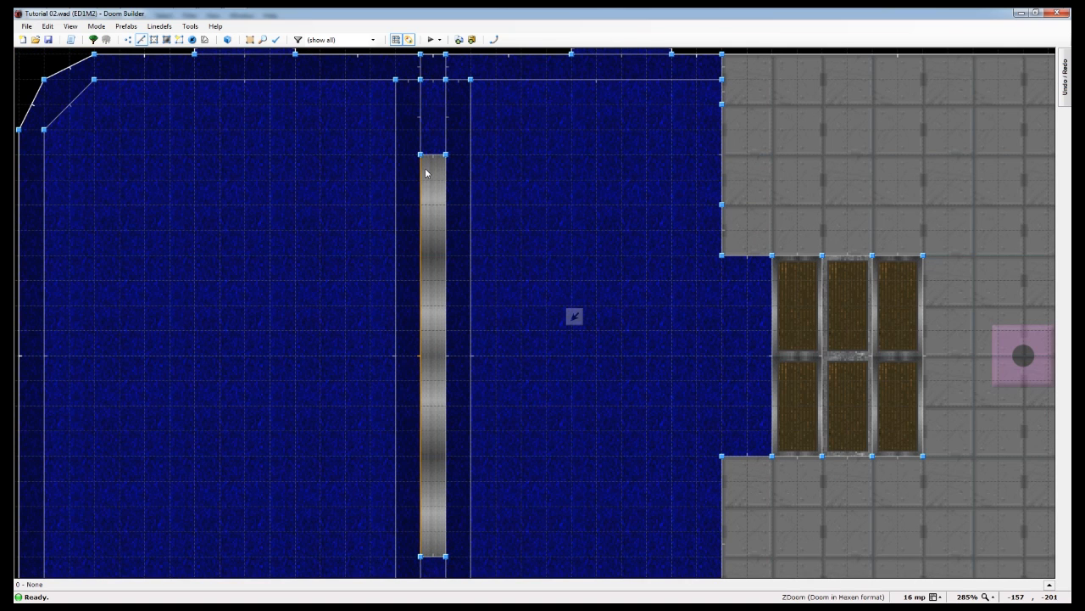
{"action": "key", "text": "bracketleft"}
{"action": "key", "text": "ctrl+d"}
{"action": "left_click", "coordinate": [433, 160]}
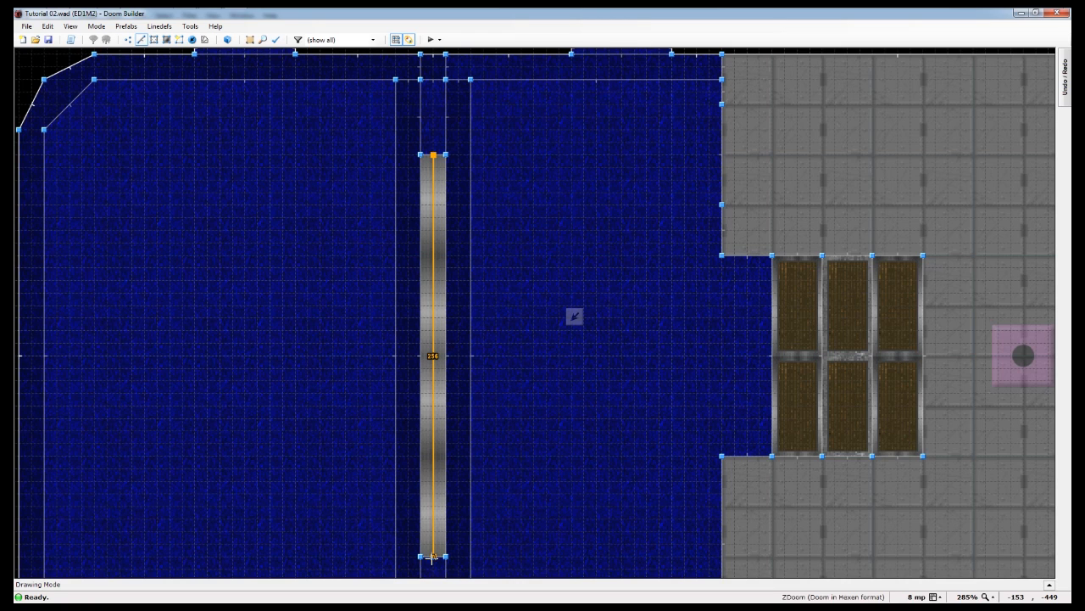
{"action": "right_click", "coordinate": [382, 569]}
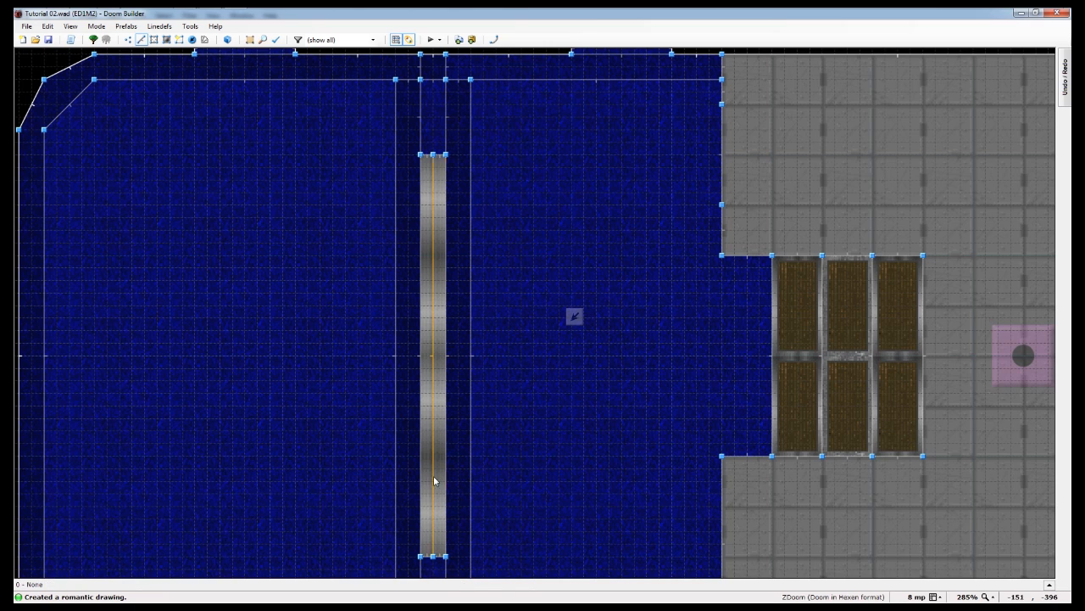
Compare the see-through brown textures and assign BRNSMAL1 as the front middle texture of the window's central linedef
{"action": "right_click", "coordinate": [435, 301]}
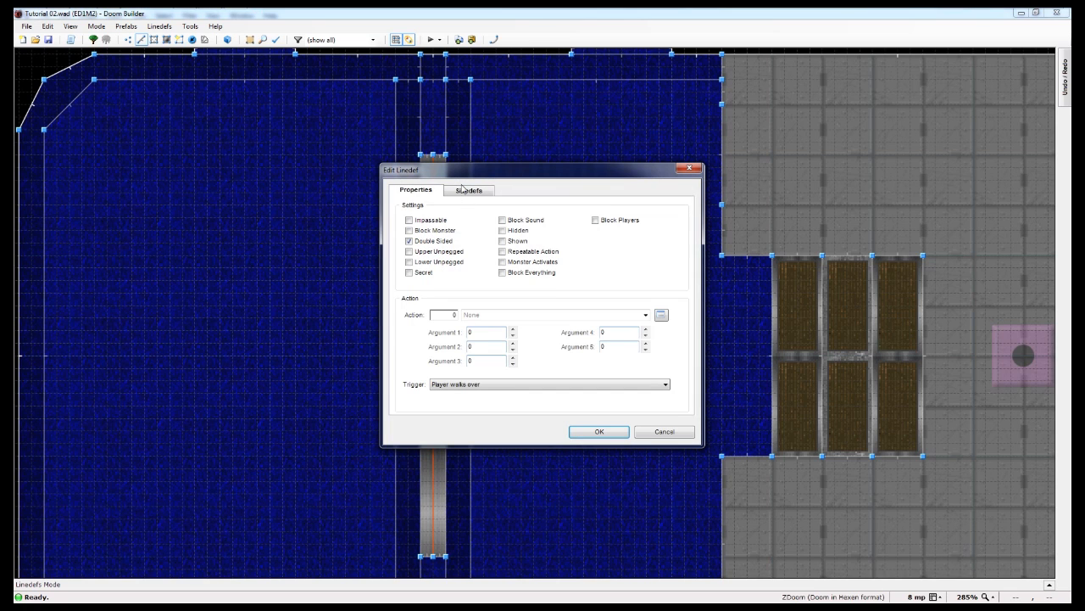
{"action": "left_click", "coordinate": [464, 194]}
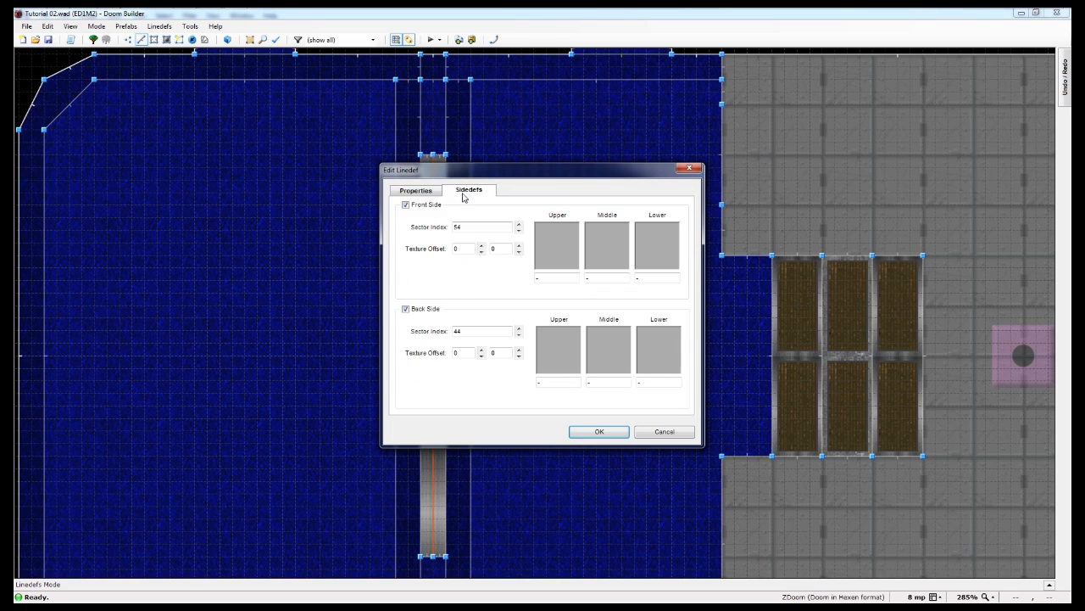
{"action": "left_click", "coordinate": [613, 243]}
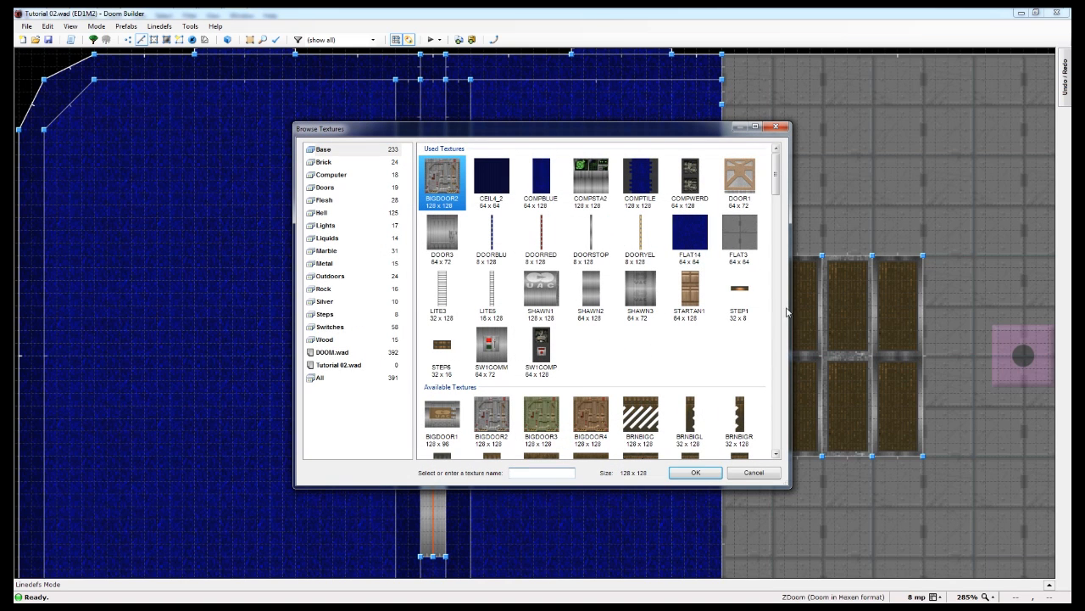
{"action": "left_click_drag", "start_coordinate": [776, 174], "coordinate": [780, 208]}
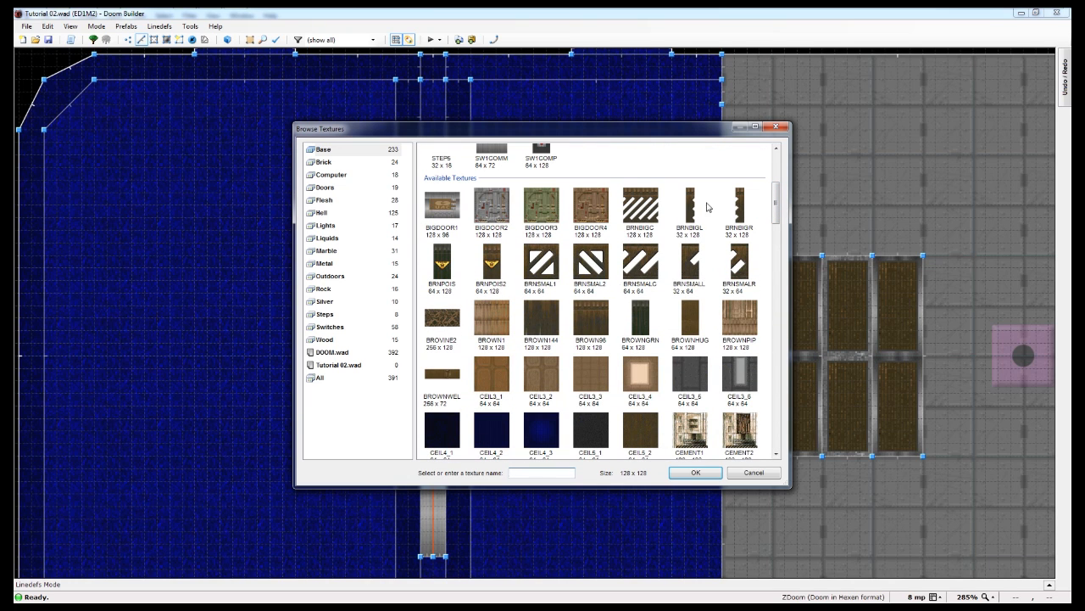
{"action": "left_click", "coordinate": [640, 265]}
{"action": "left_click", "coordinate": [632, 200]}
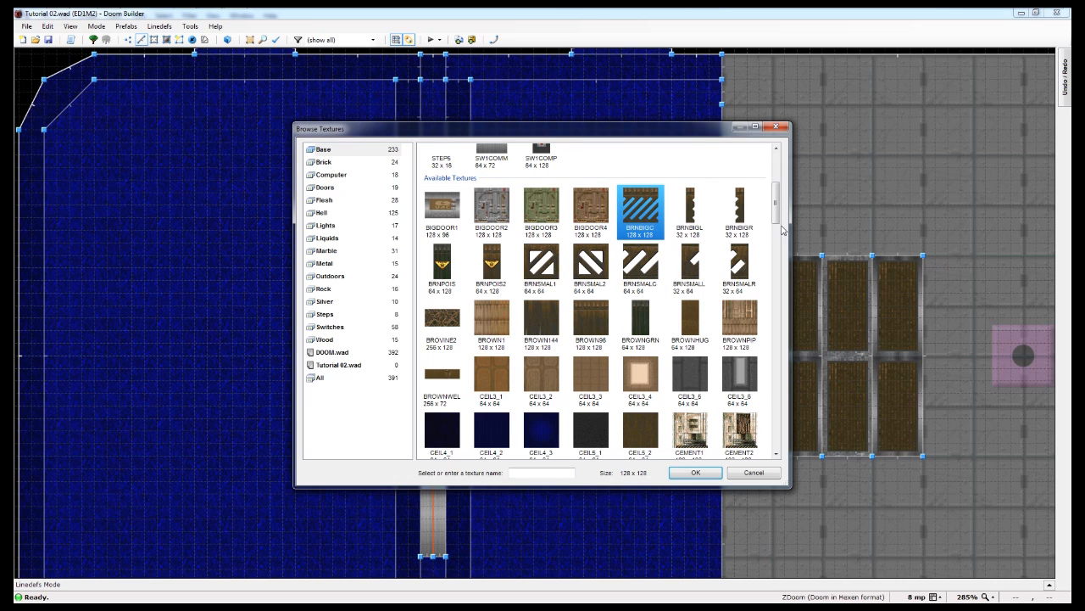
{"action": "left_click", "coordinate": [687, 273]}
{"action": "left_click", "coordinate": [734, 276]}
{"action": "left_click", "coordinate": [682, 275]}
{"action": "left_click", "coordinate": [629, 275]}
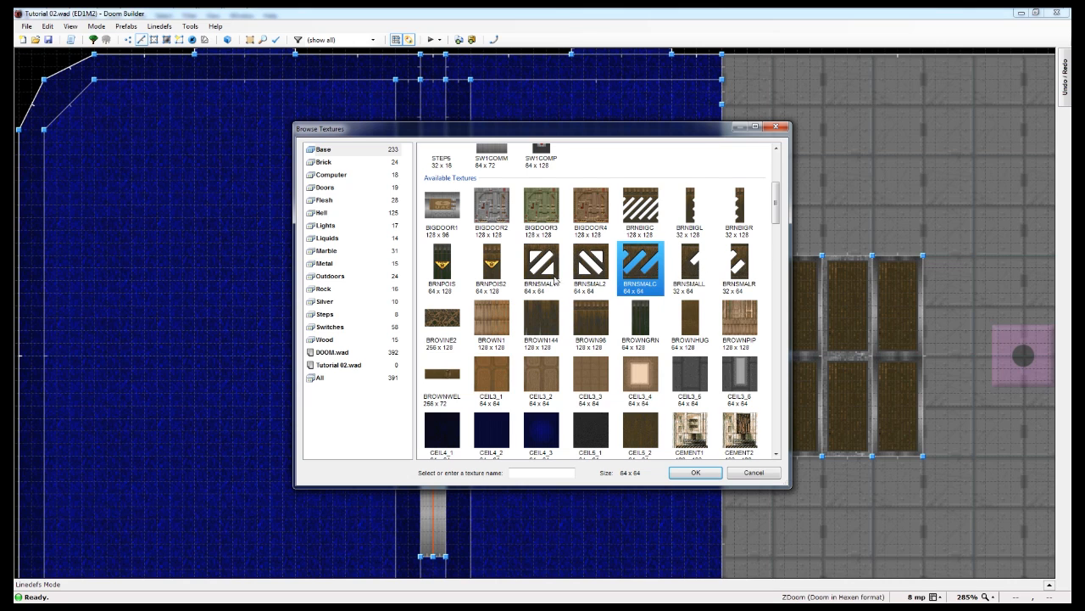
{"action": "left_click", "coordinate": [537, 256]}
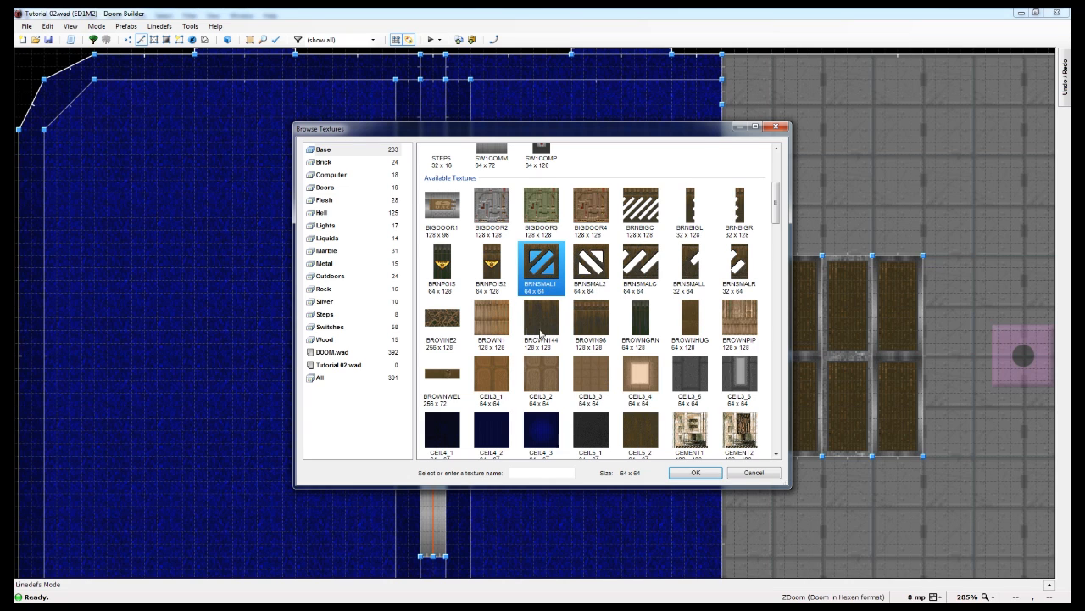
{"action": "left_click", "coordinate": [700, 476]}
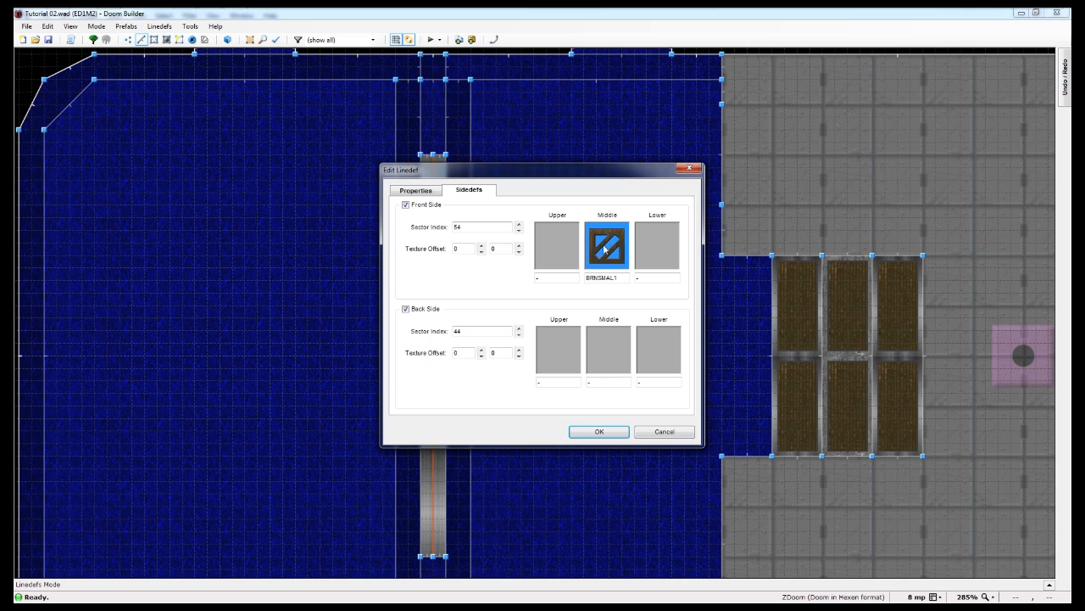
Assign BRNSMAL2 as the back middle texture of the central window linedef and apply the linedef changes
{"action": "left_click", "coordinate": [616, 361]}
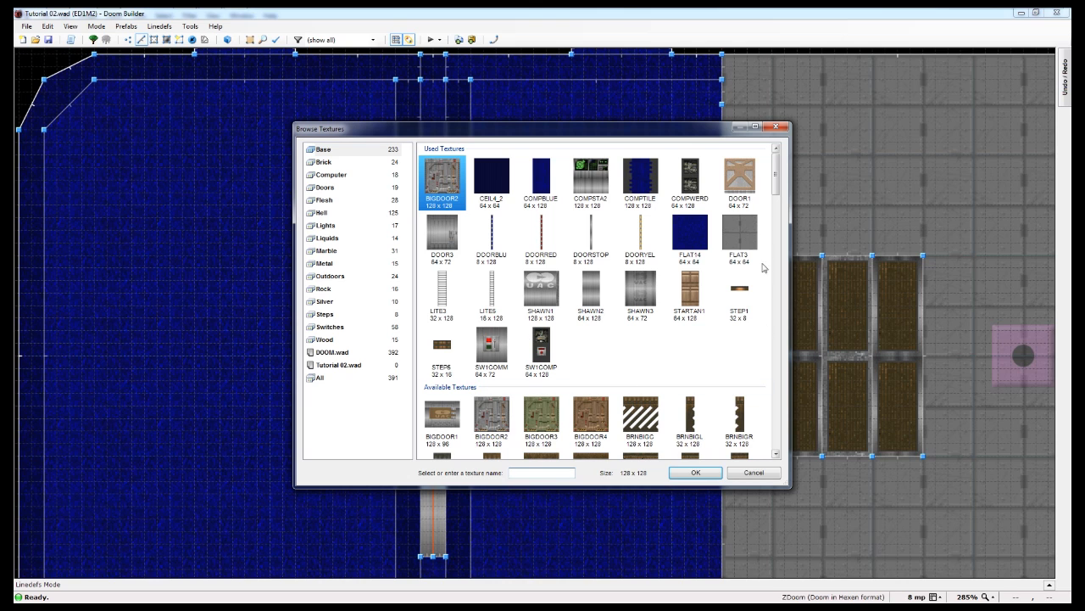
{"action": "left_click_drag", "start_coordinate": [776, 189], "coordinate": [782, 220]}
{"action": "left_click", "coordinate": [548, 292]}
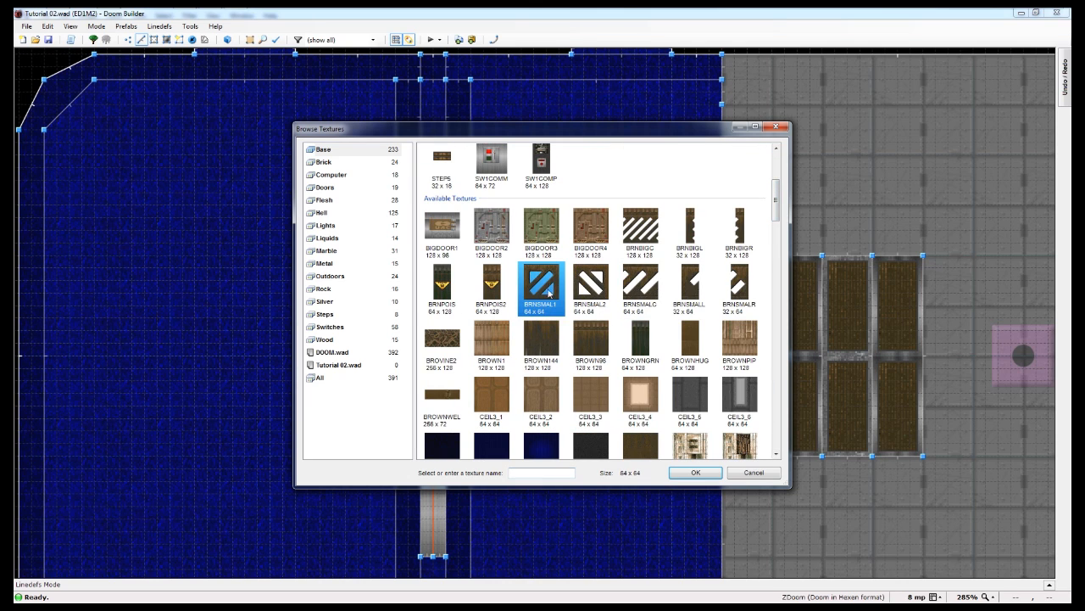
{"action": "left_click", "coordinate": [594, 288]}
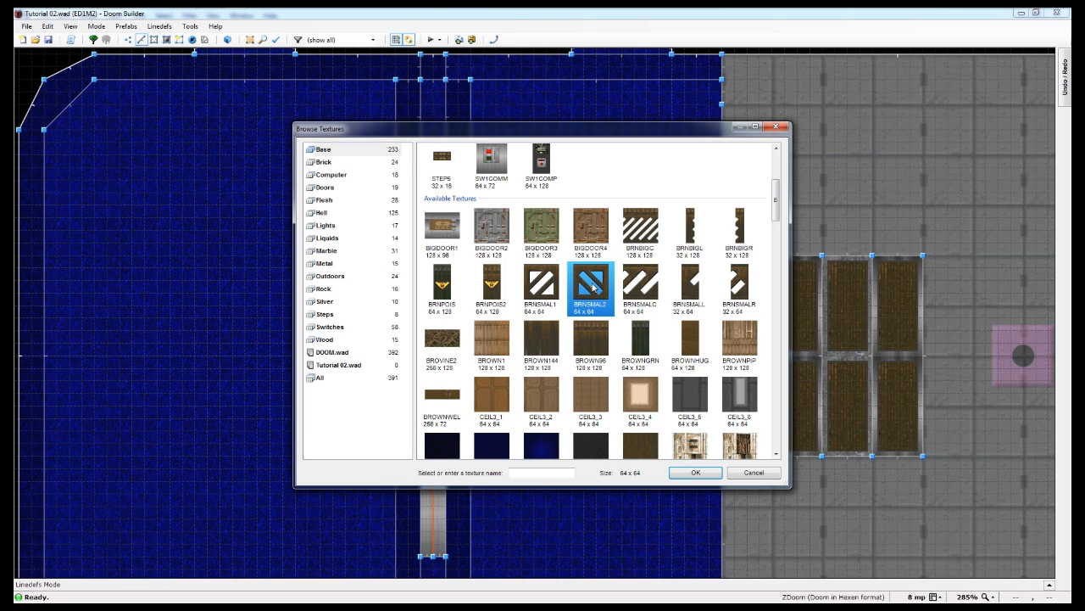
{"action": "left_click", "coordinate": [700, 475]}
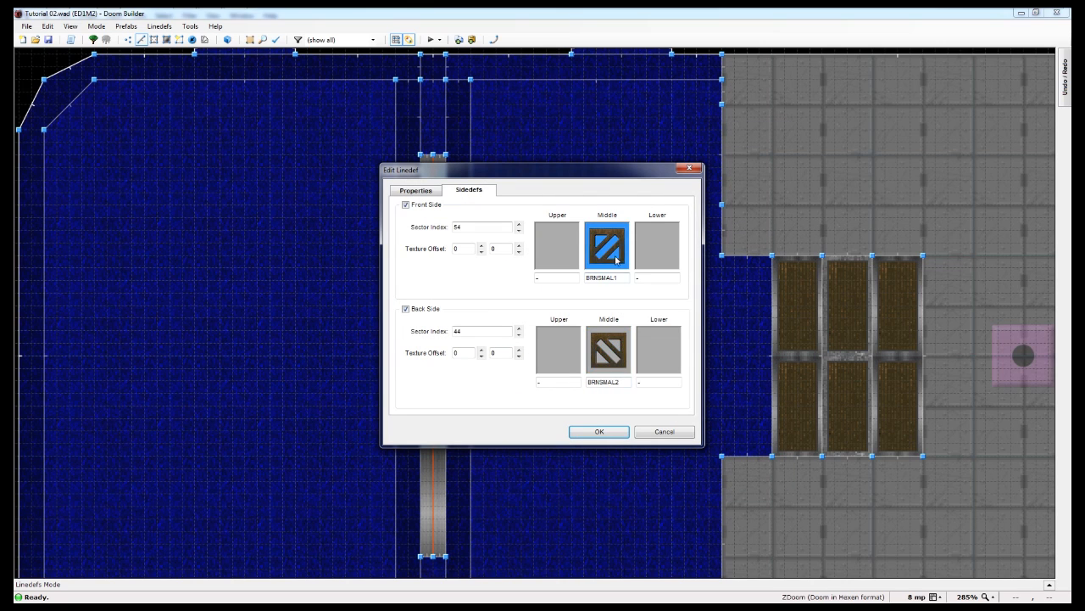
{"action": "left_click", "coordinate": [597, 433]}
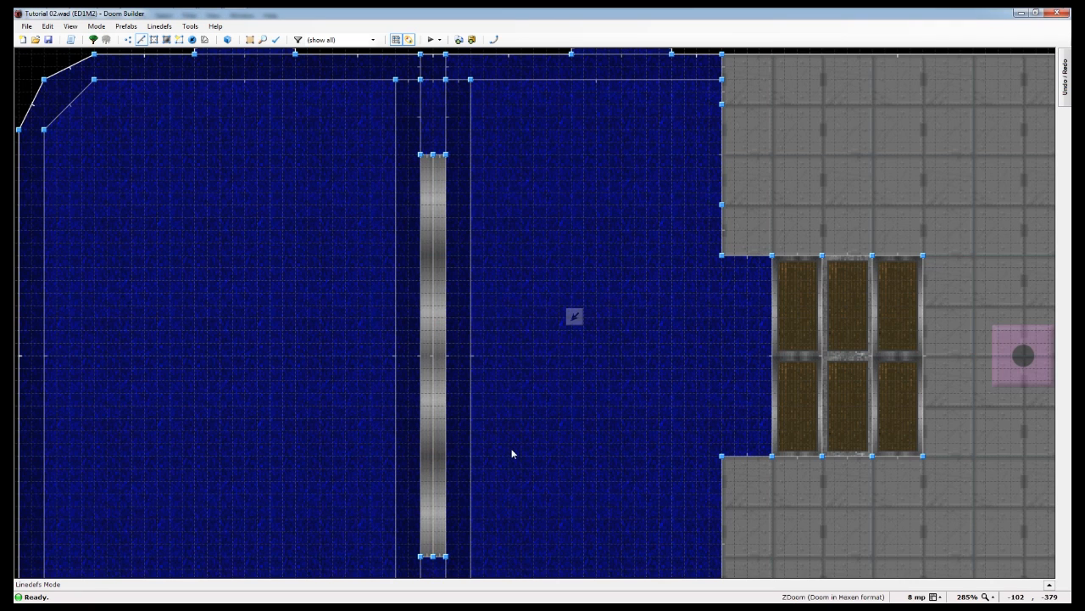
Inspect the window grating in the 3D view and raise the window opening's ceiling height to 224
{"action": "key", "text": "w"}
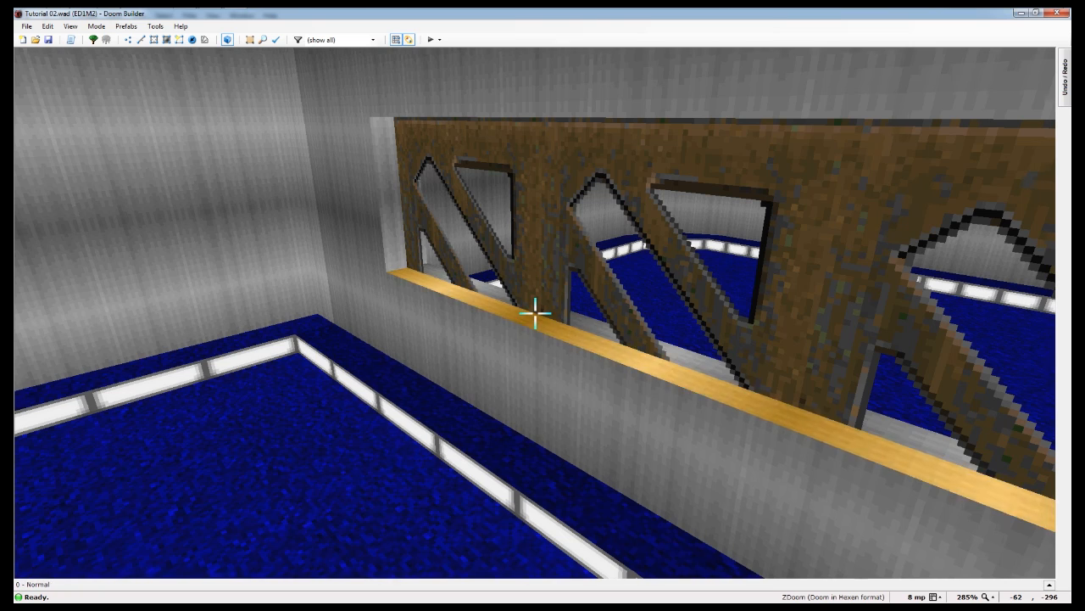
{"action": "key", "text": "e"}
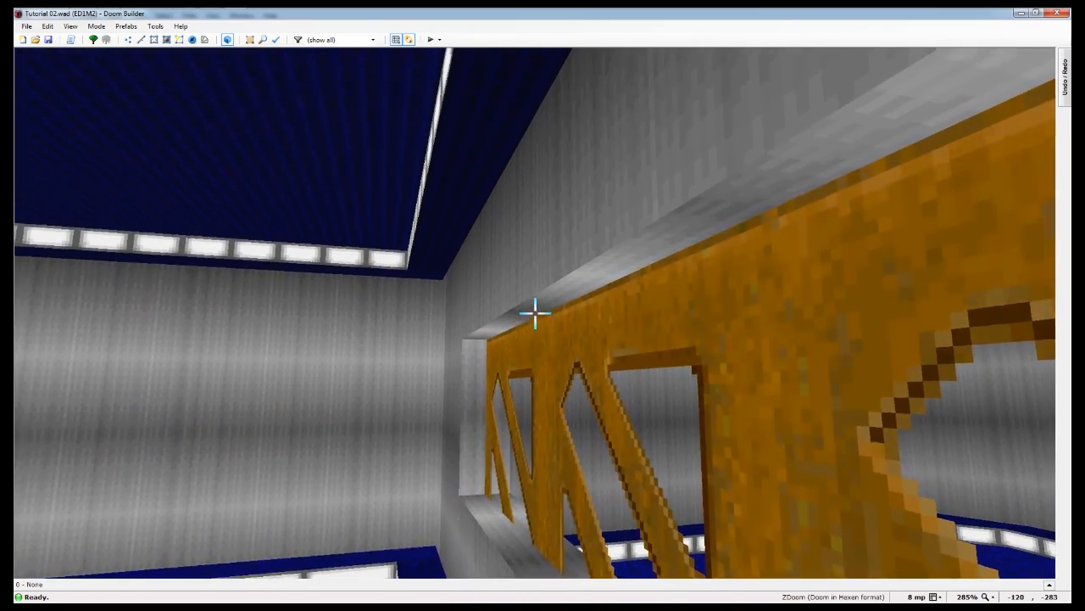
{"action": "scroll", "coordinate": [535, 313], "scroll_direction": "up", "scroll_amount": 1}
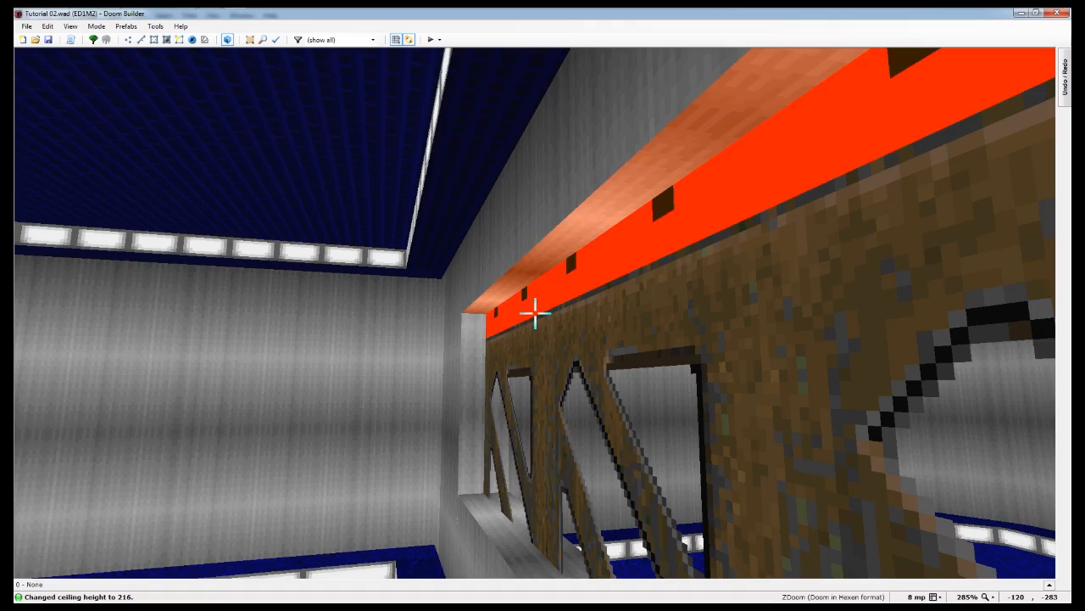
{"action": "scroll", "coordinate": [535, 313], "scroll_direction": "down", "scroll_amount": 1}
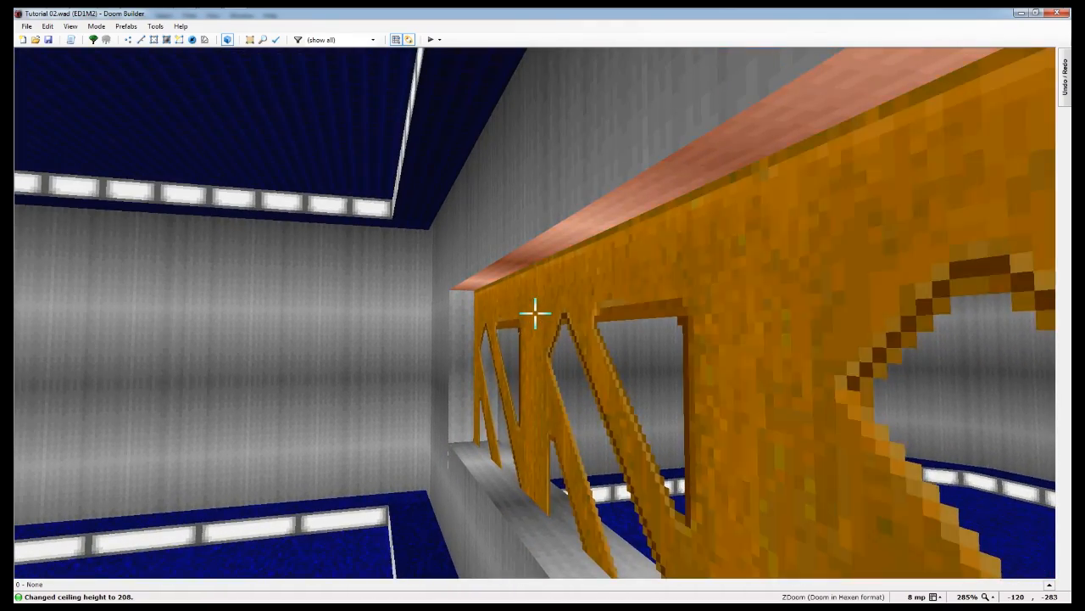
{"action": "key", "text": "f"}
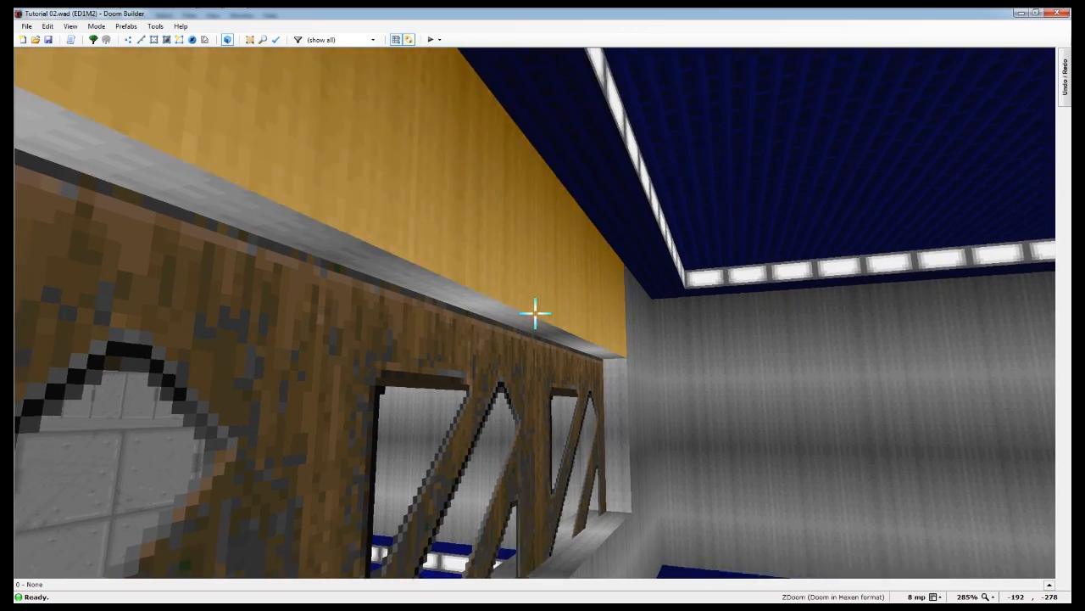
{"action": "key", "text": "s"}
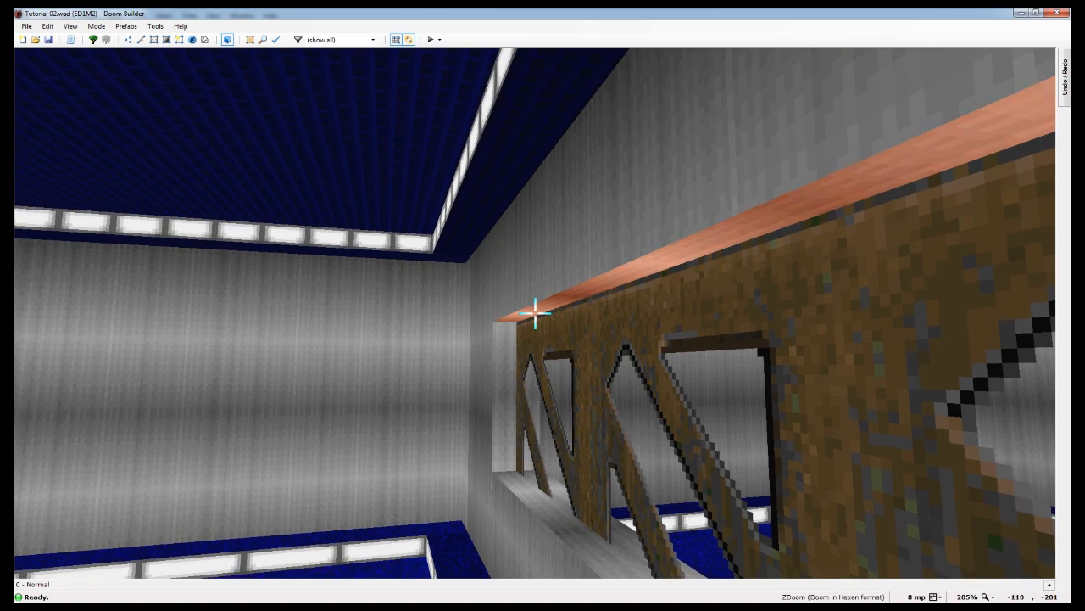
{"action": "scroll", "coordinate": [535, 313], "scroll_direction": "up", "scroll_amount": 2}
{"action": "scroll", "coordinate": [535, 313], "scroll_direction": "up", "scroll_amount": 1}
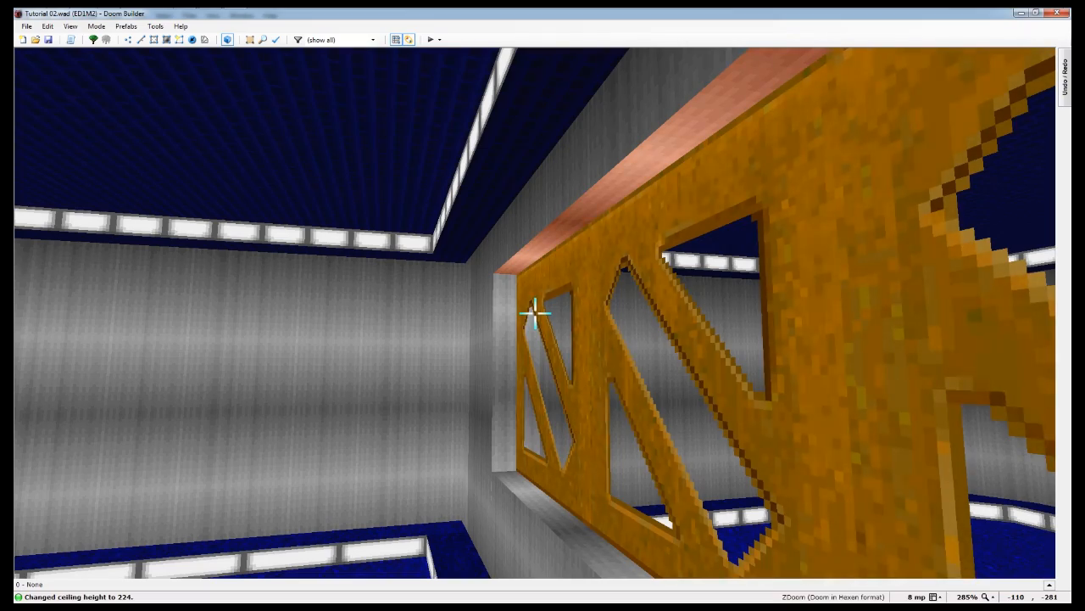
{"action": "key", "text": "c"}
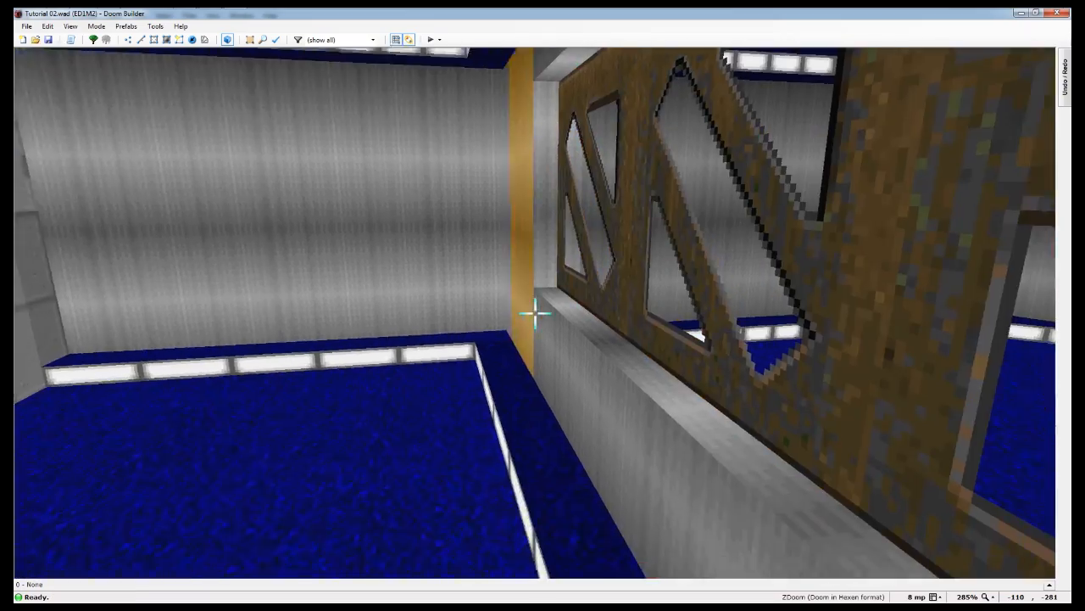
Examine the grating from both sides of the window in the 3D view, and return to the 2D map
{"action": "key", "text": "d"}
{"action": "key", "text": "s"}
{"action": "key", "text": "s"}
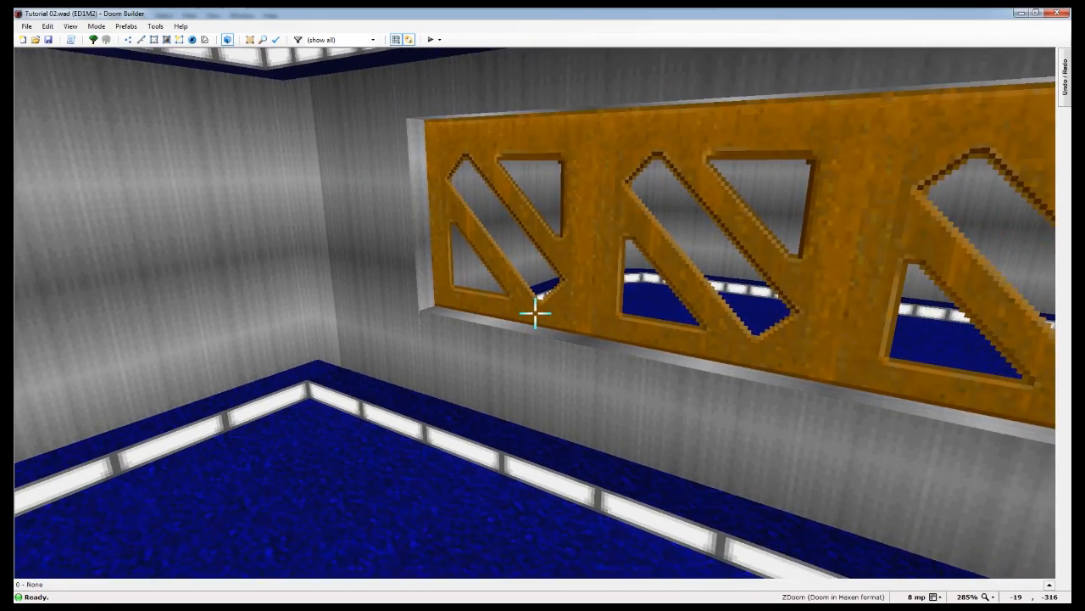
{"action": "key", "text": "e"}
{"action": "key", "text": "e"}
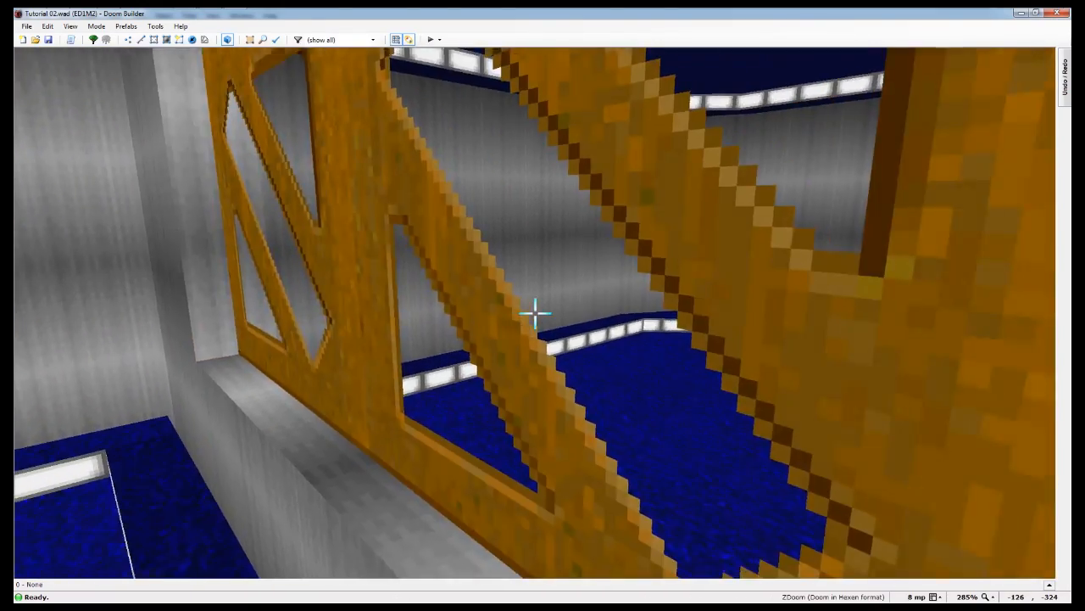
{"action": "key", "text": "d"}
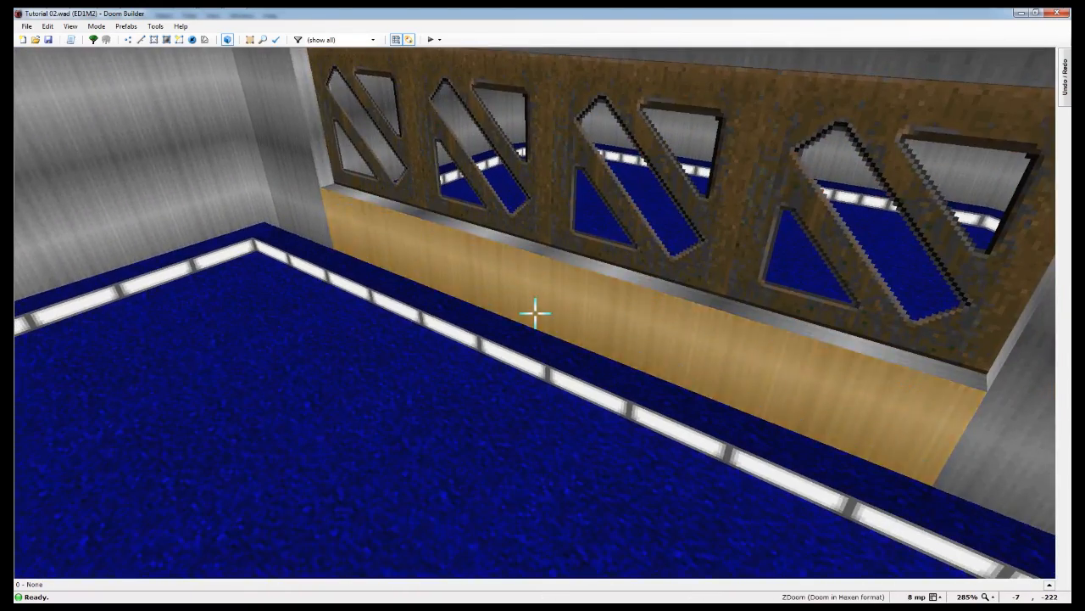
{"action": "key", "text": "s"}
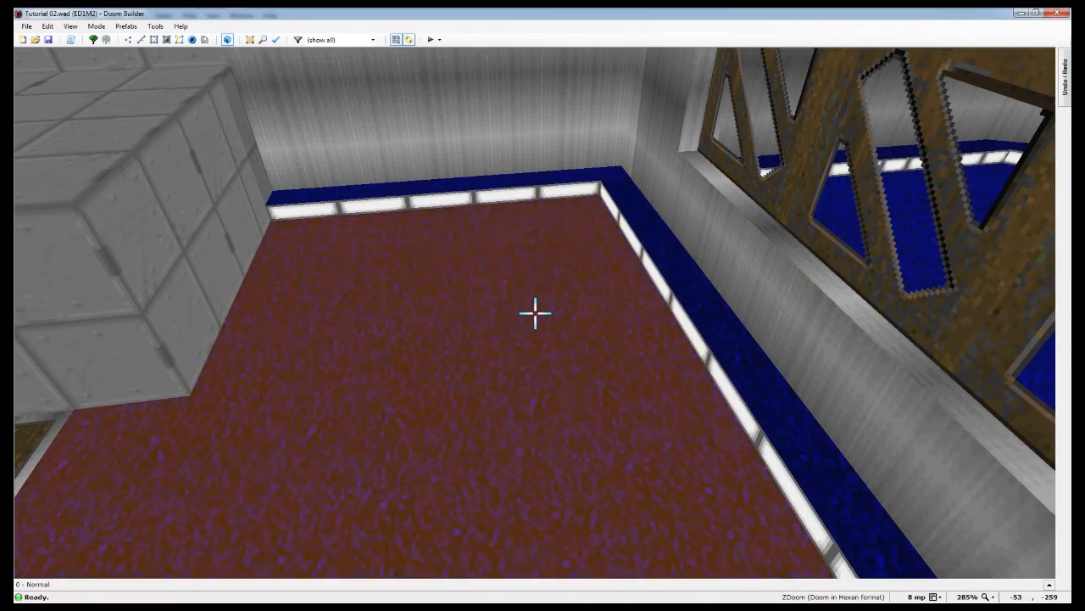
{"action": "key", "text": "q"}
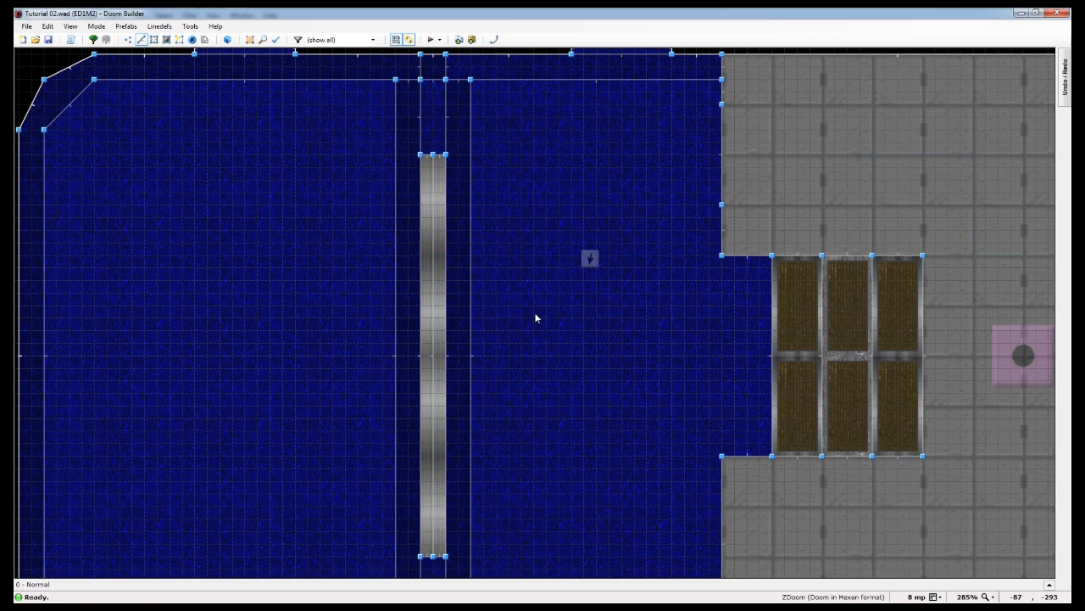
Test the map in GZDoom and enter the cheat idkfa to get all keys and ammo
{"action": "left_click", "coordinate": [431, 39]}
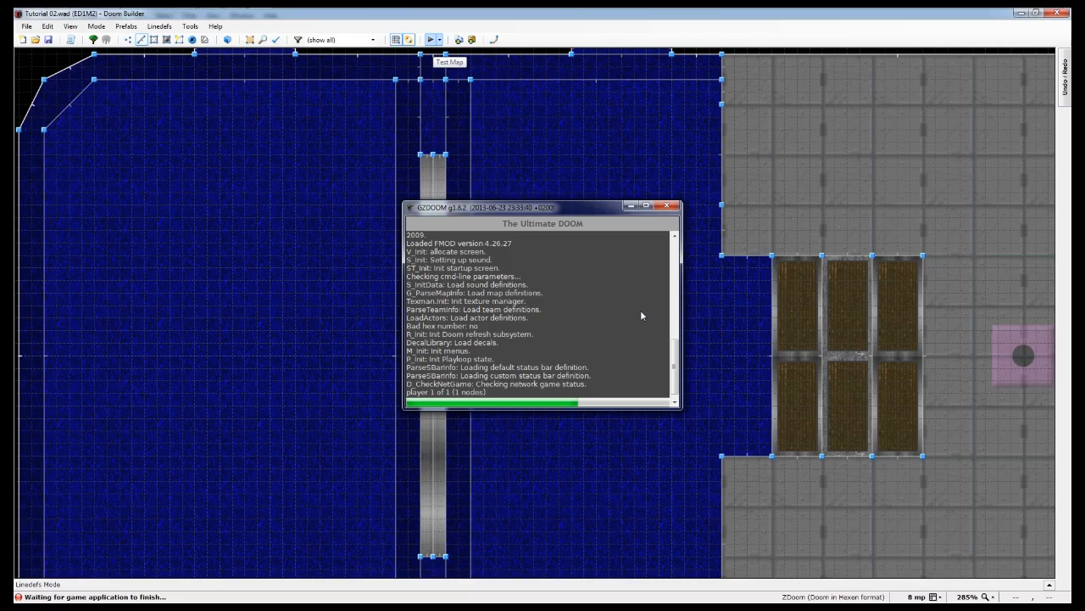
{"action": "key", "text": "w"}
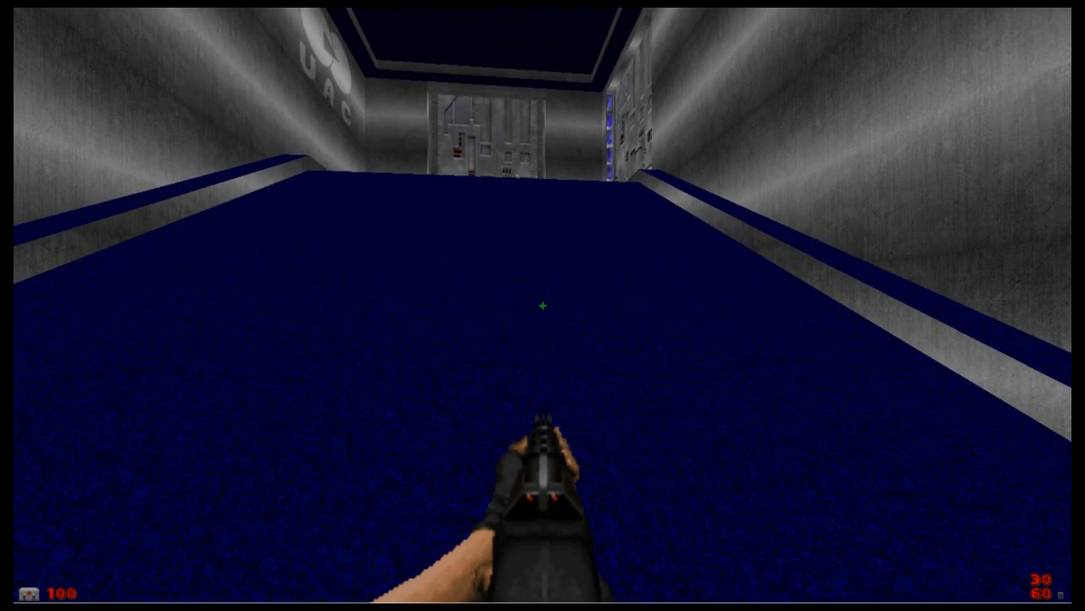
{"action": "key", "text": "i"}
{"action": "key", "text": "d"}
{"action": "key", "text": "k"}
{"action": "key", "text": "f"}
{"action": "key", "text": "a"}
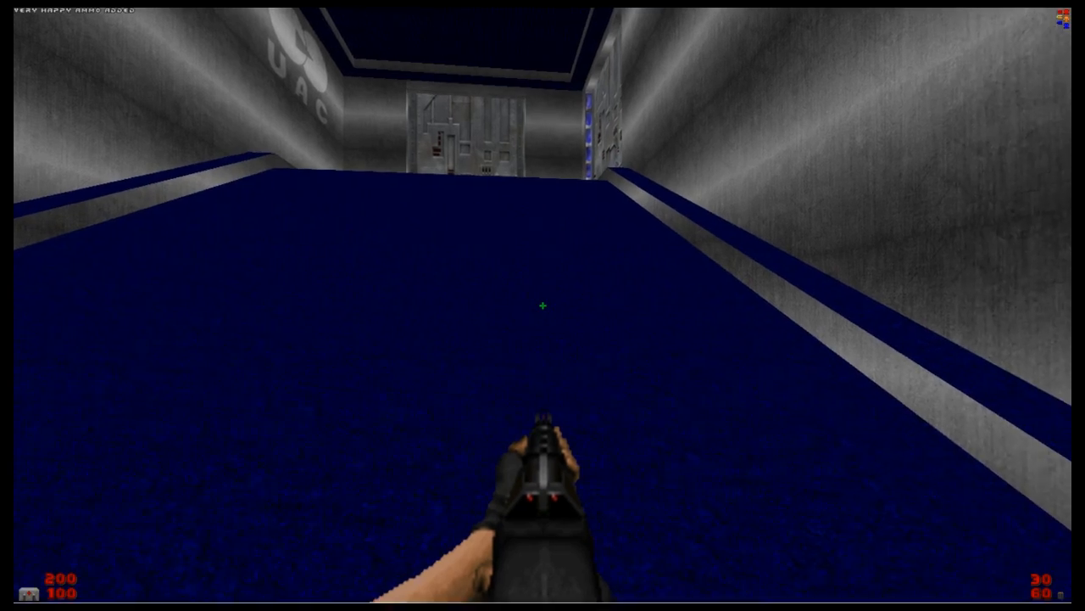
Walk up the ramp in the test game and open the metal door into the computer room
{"action": "key", "text": "w"}
{"action": "key", "text": "w"}
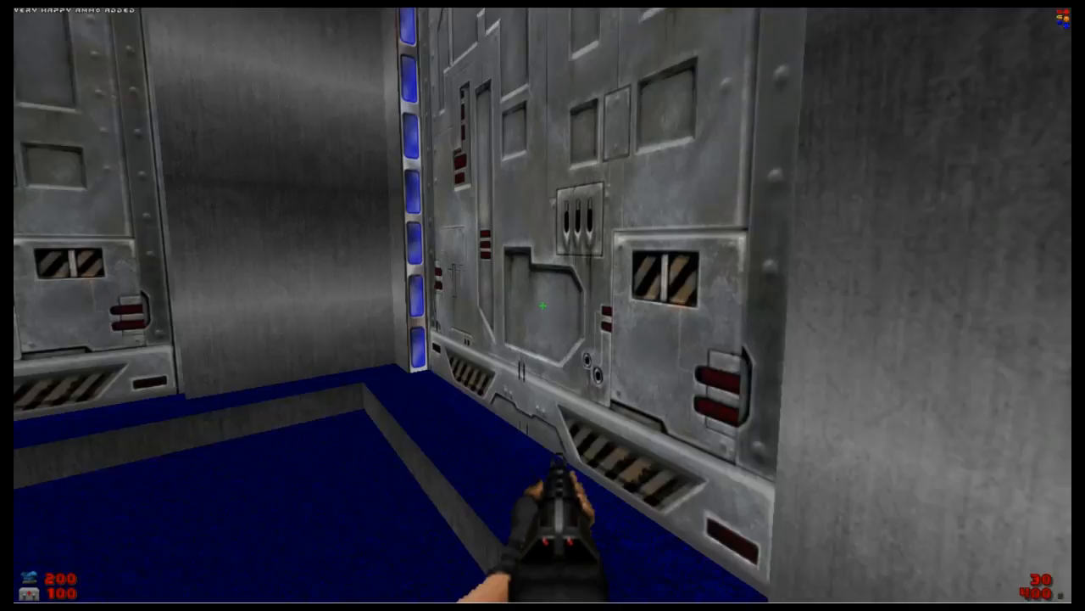
{"action": "key", "text": "e"}
{"action": "key", "text": "w"}
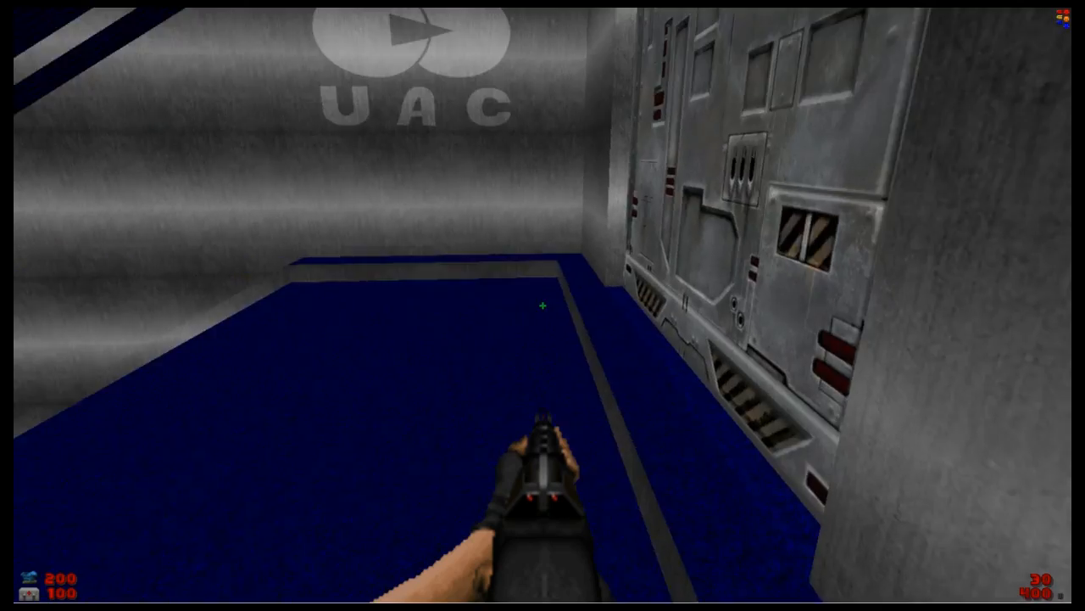
{"action": "key", "text": "w"}
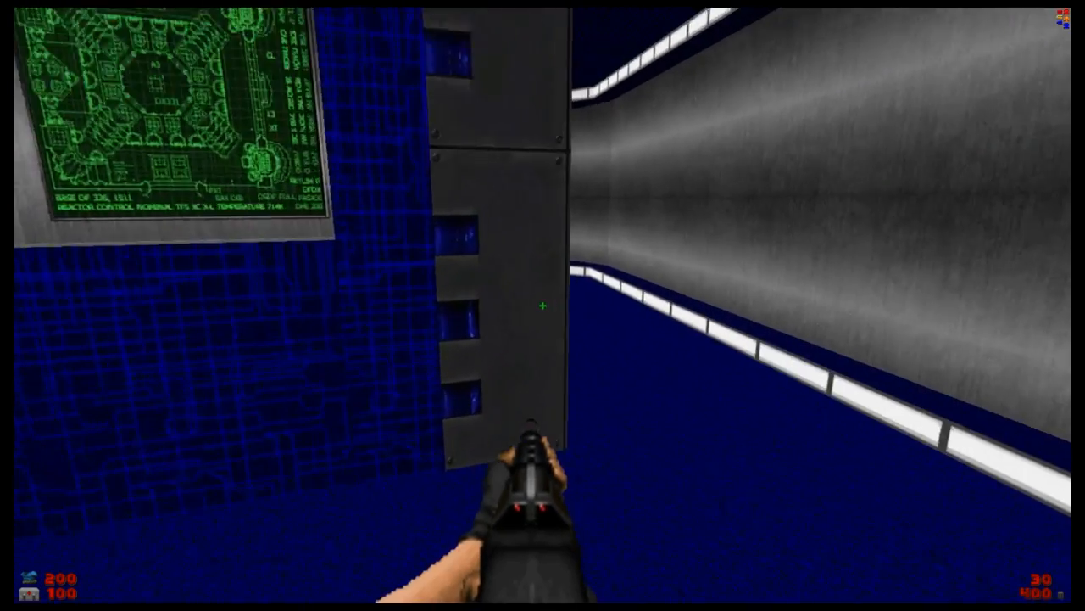
Activate the red switch on the computer column and collect the blue keycard from the wall alcove
{"action": "key", "text": "w"}
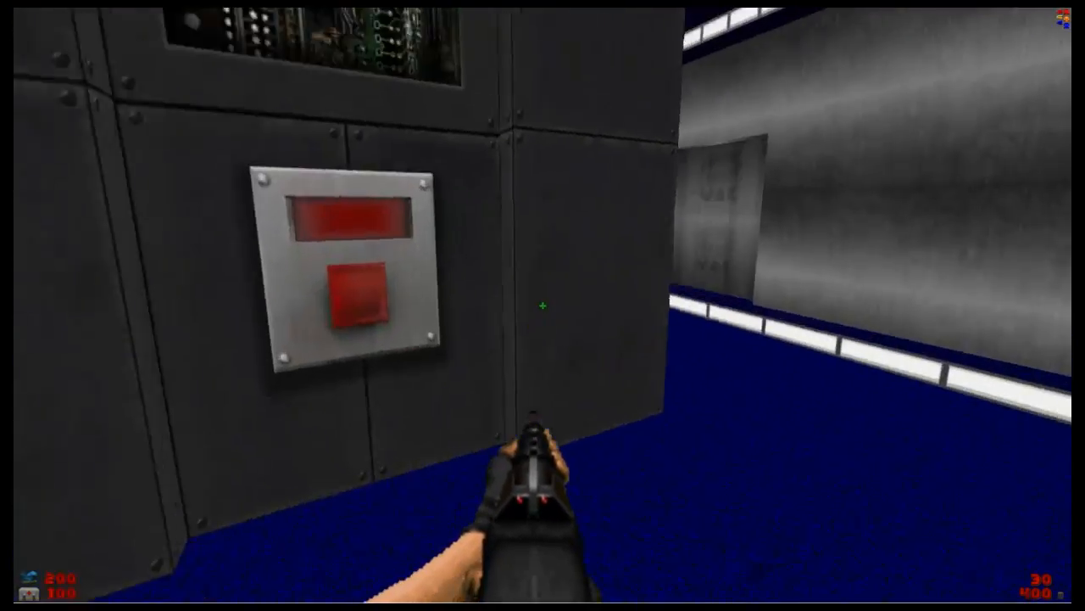
{"action": "key", "text": "e"}
{"action": "key", "text": "w"}
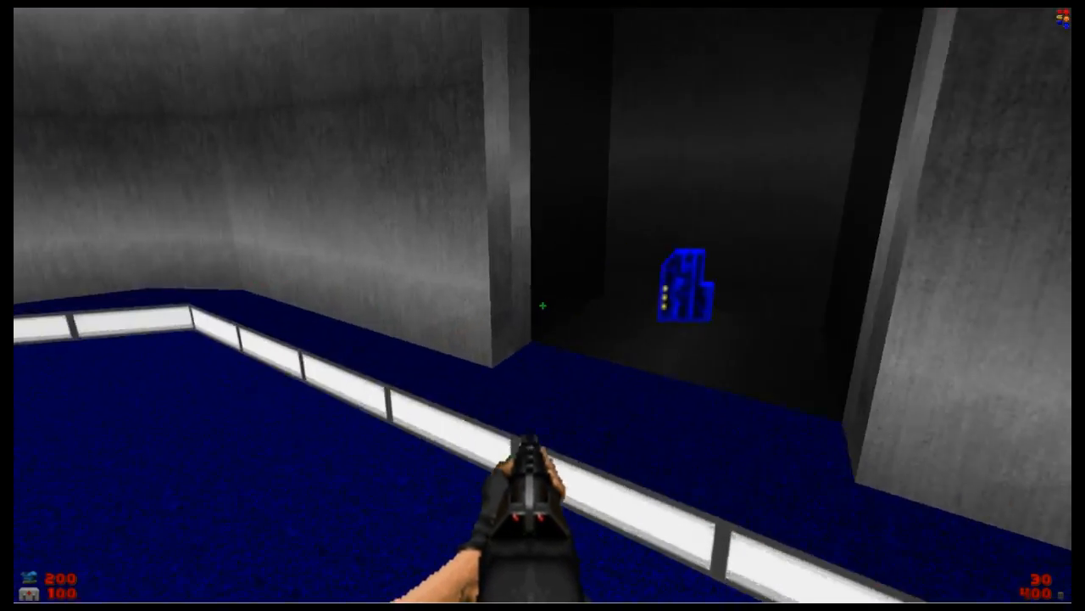
{"action": "key", "text": "w"}
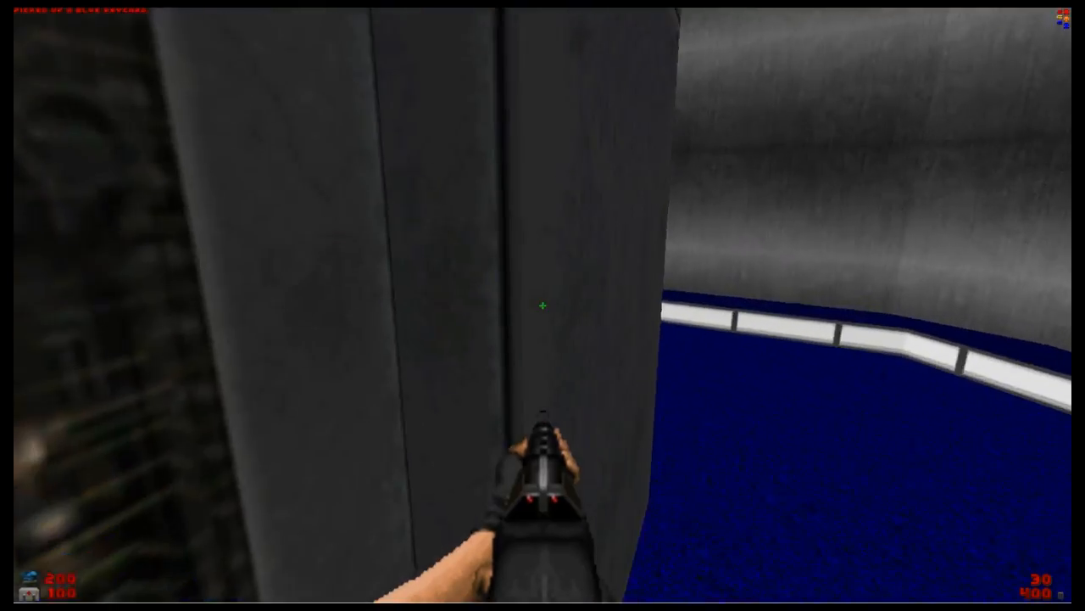
Leave the computer room and open the yellow-lit door to the divided room with the grated window
{"action": "key", "text": "w"}
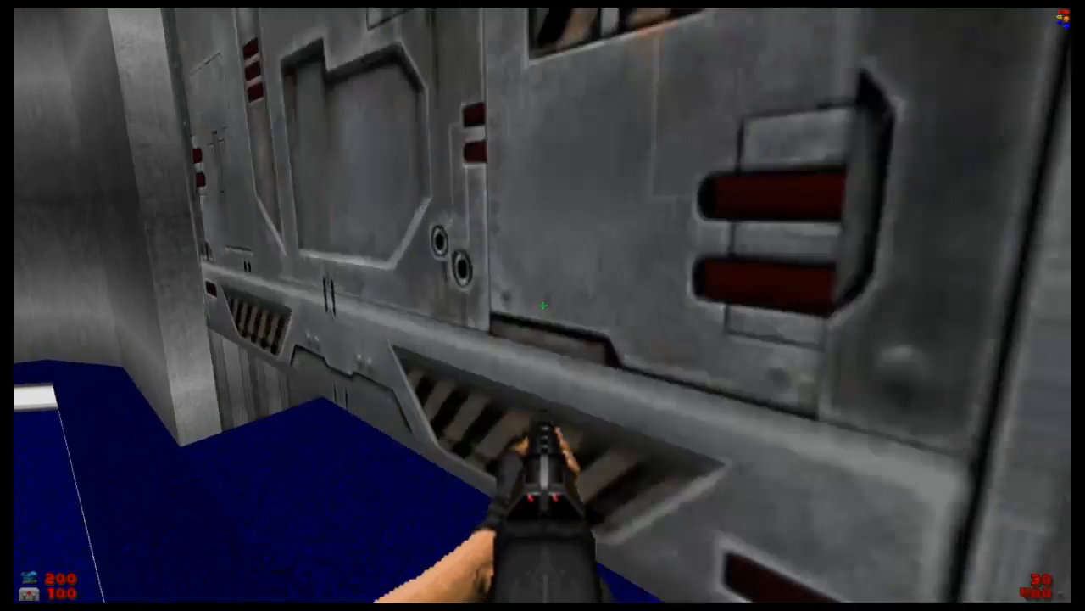
{"action": "key", "text": "w"}
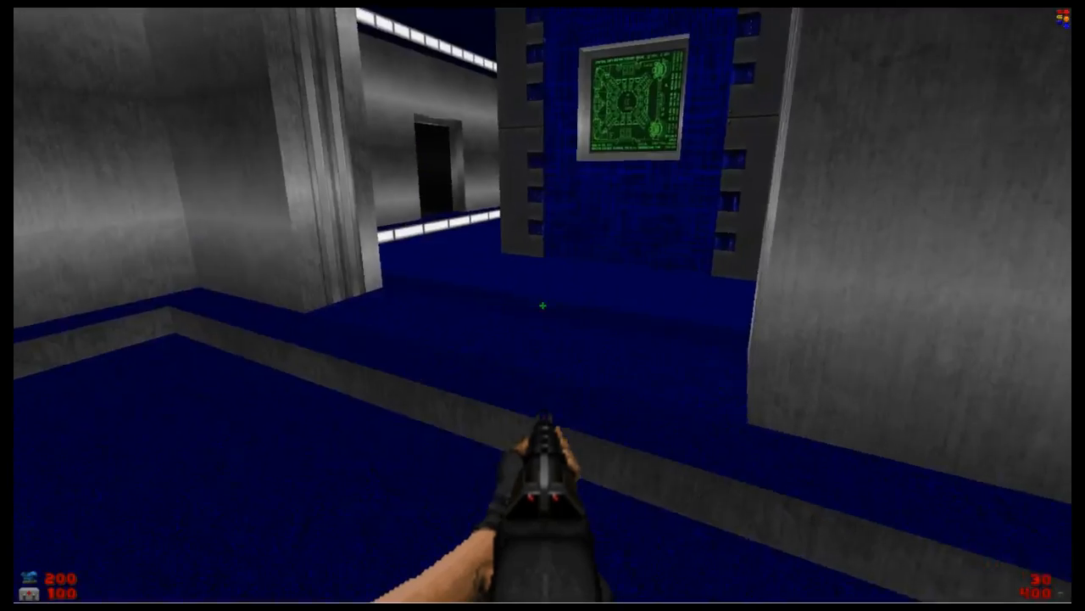
{"action": "key", "text": "space"}
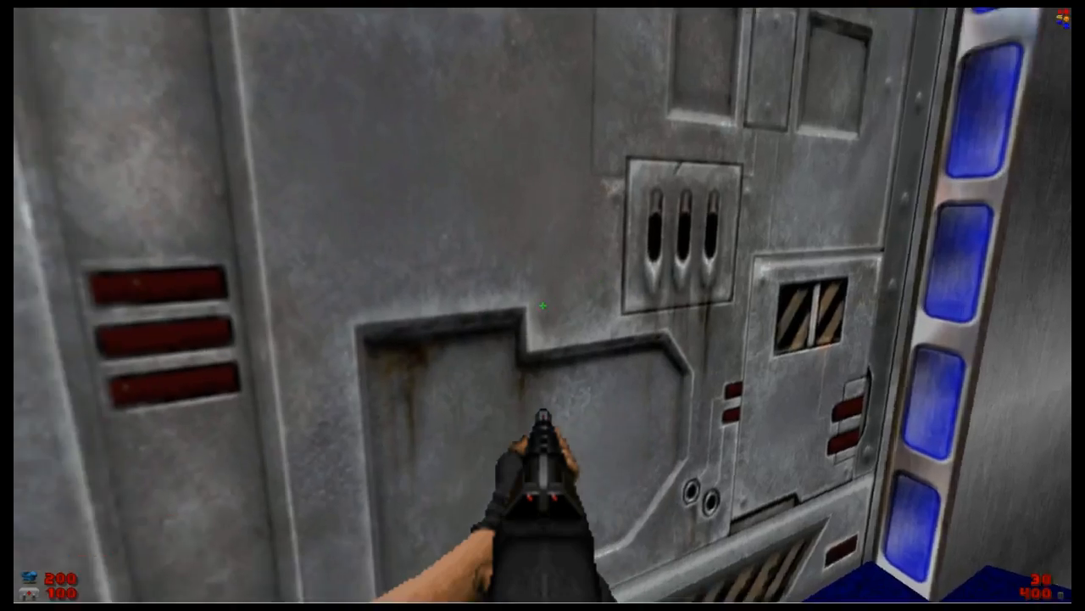
{"action": "key", "text": "w"}
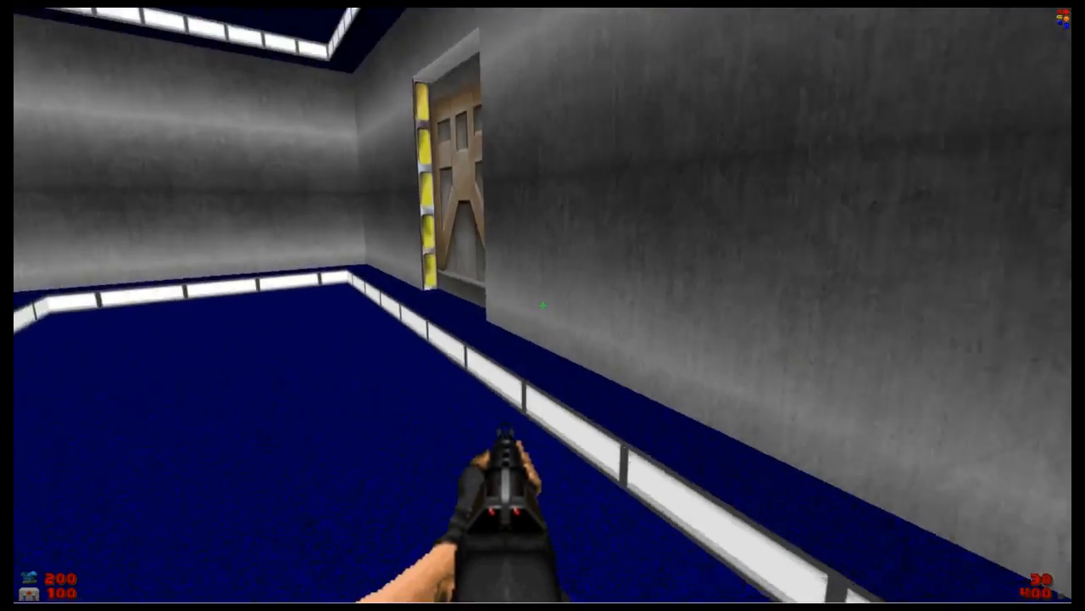
{"action": "key", "text": "w"}
{"action": "key", "text": "space"}
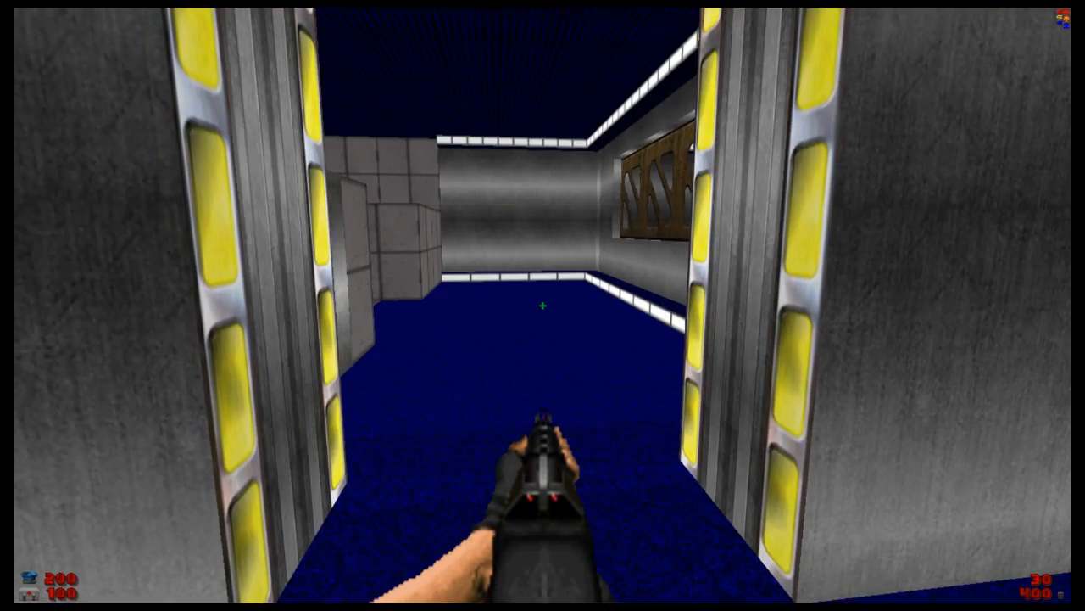
Return to the computer room and walk around the central column to the yellow keycard
{"action": "key", "text": "w"}
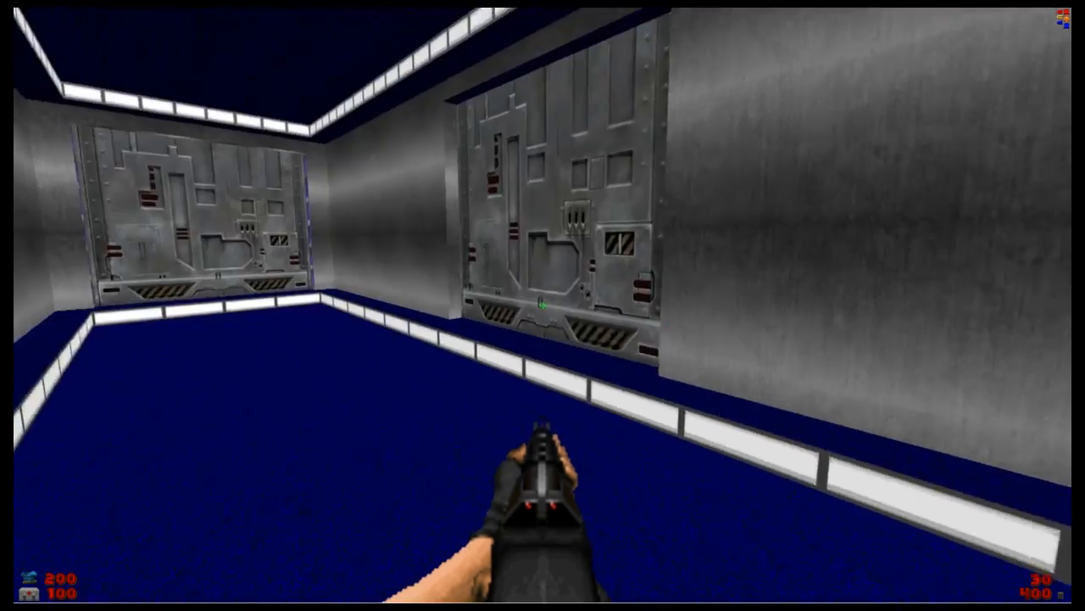
{"action": "key", "text": "w"}
{"action": "key", "text": "space"}
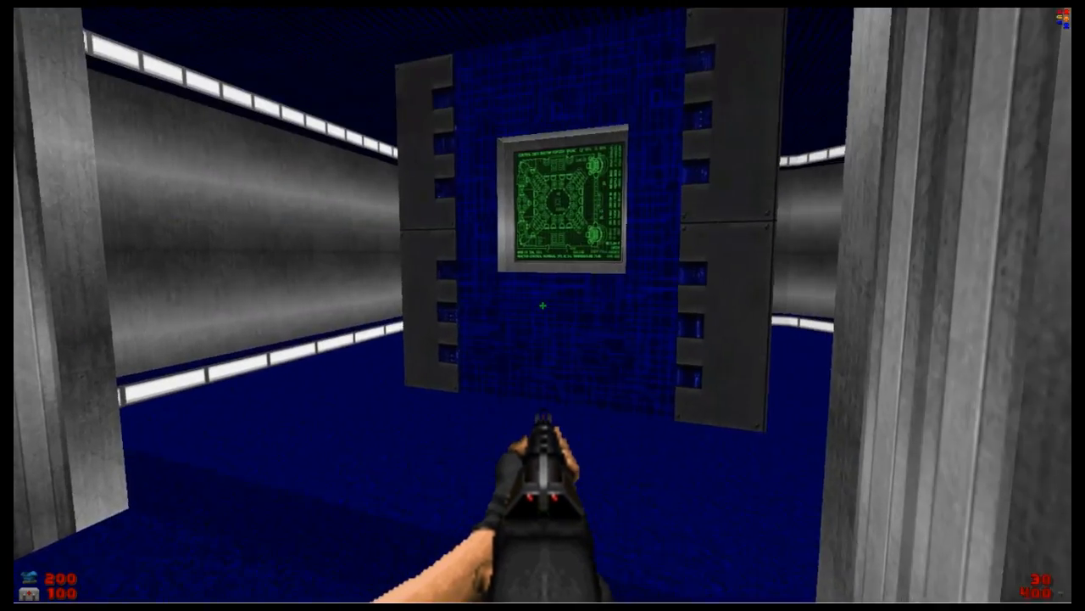
{"action": "key", "text": "w"}
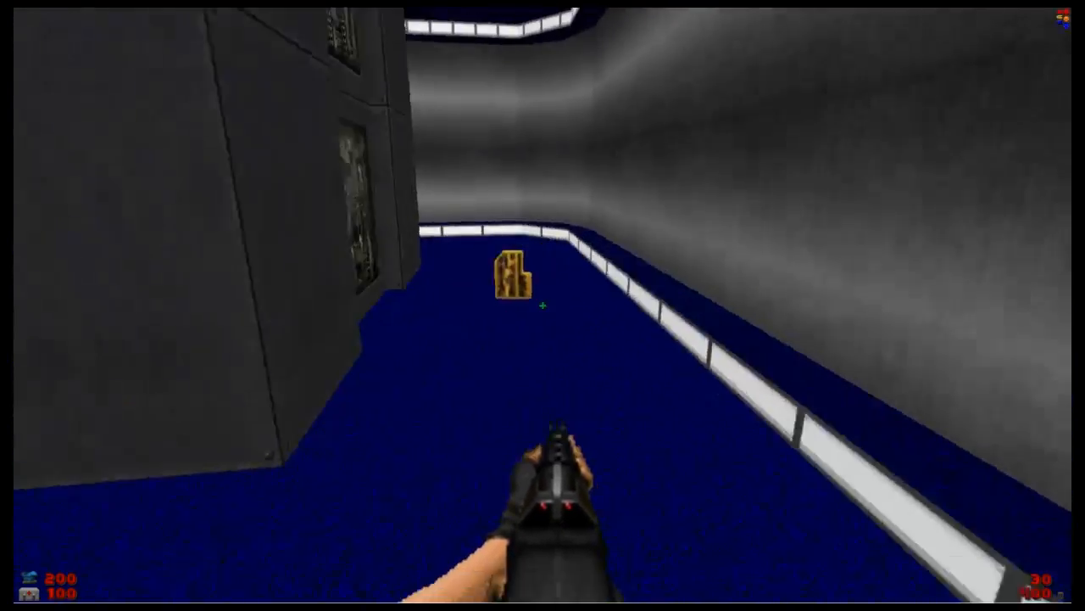
{"action": "key", "text": "w"}
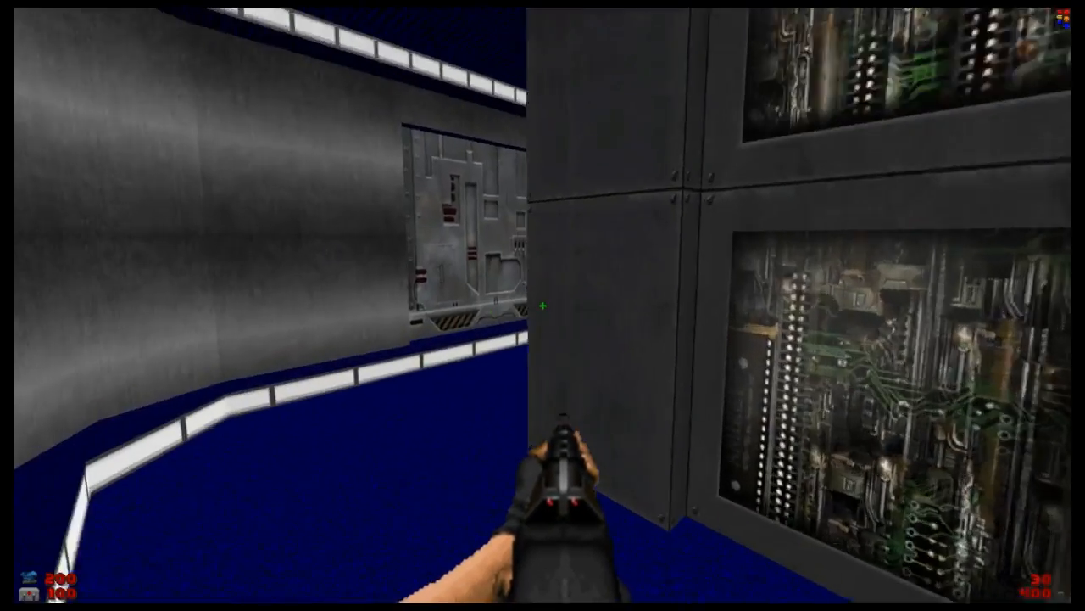
{"action": "key", "text": "w"}
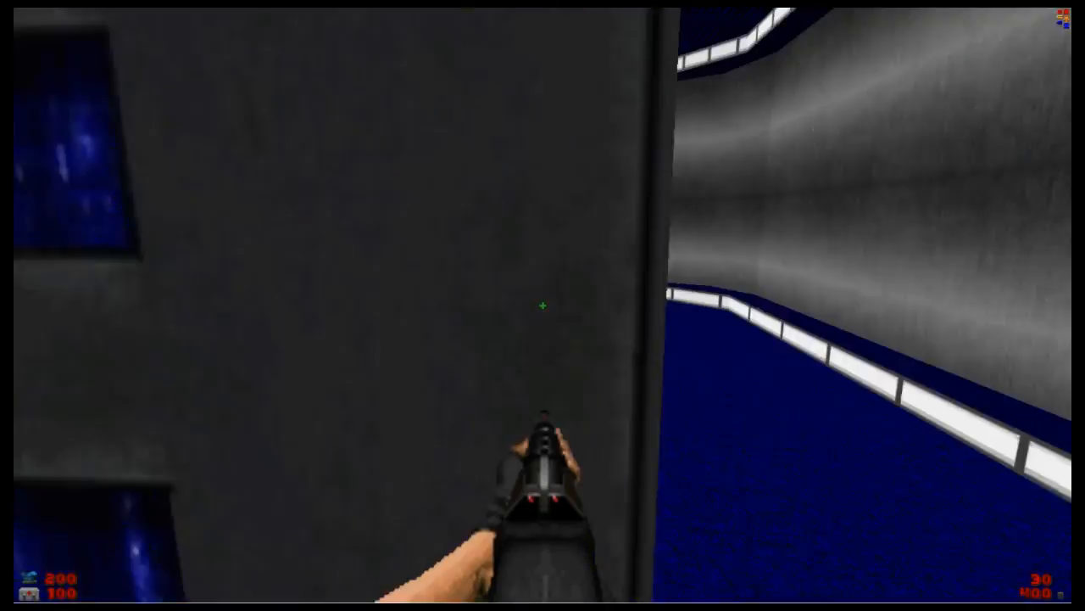
{"action": "key", "text": "w"}
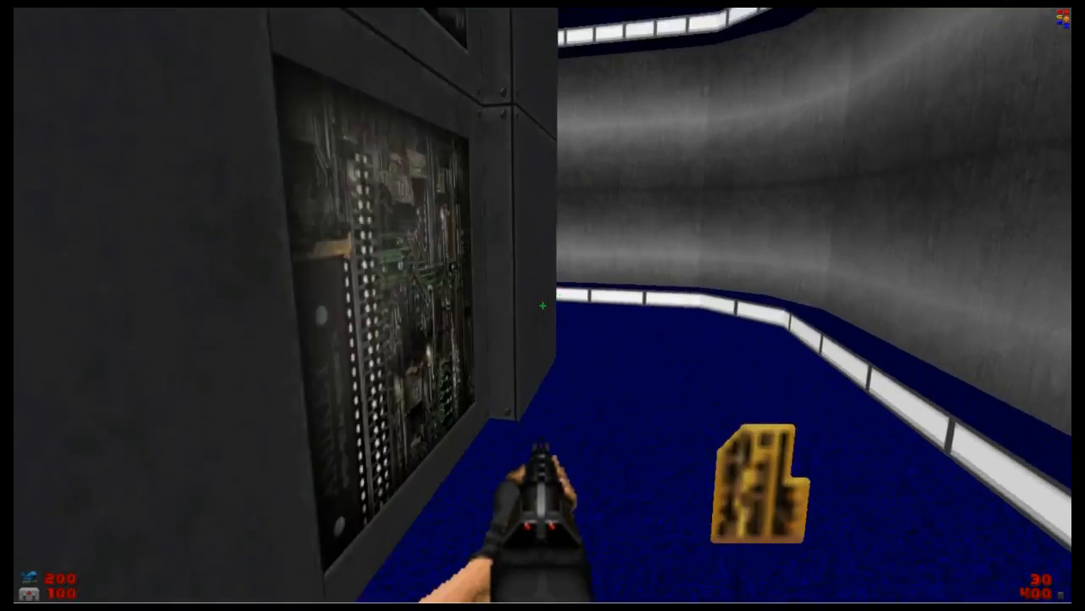
Walk back through the open yellow-lit doorway into the divided room, beside the wall switch
{"action": "key", "text": "w"}
{"action": "key", "text": "e"}
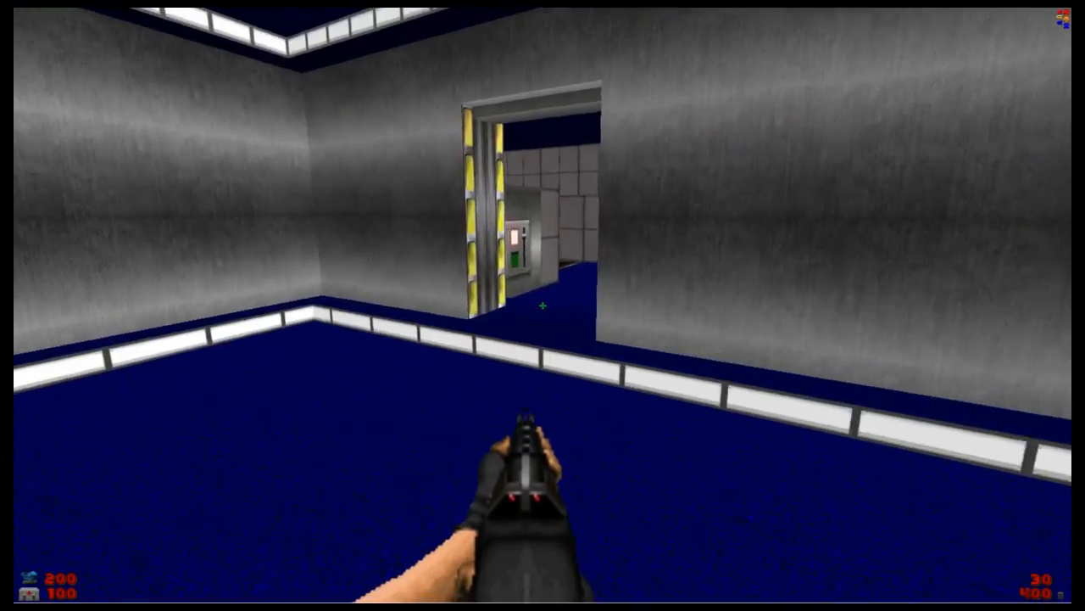
{"action": "key", "text": "w"}
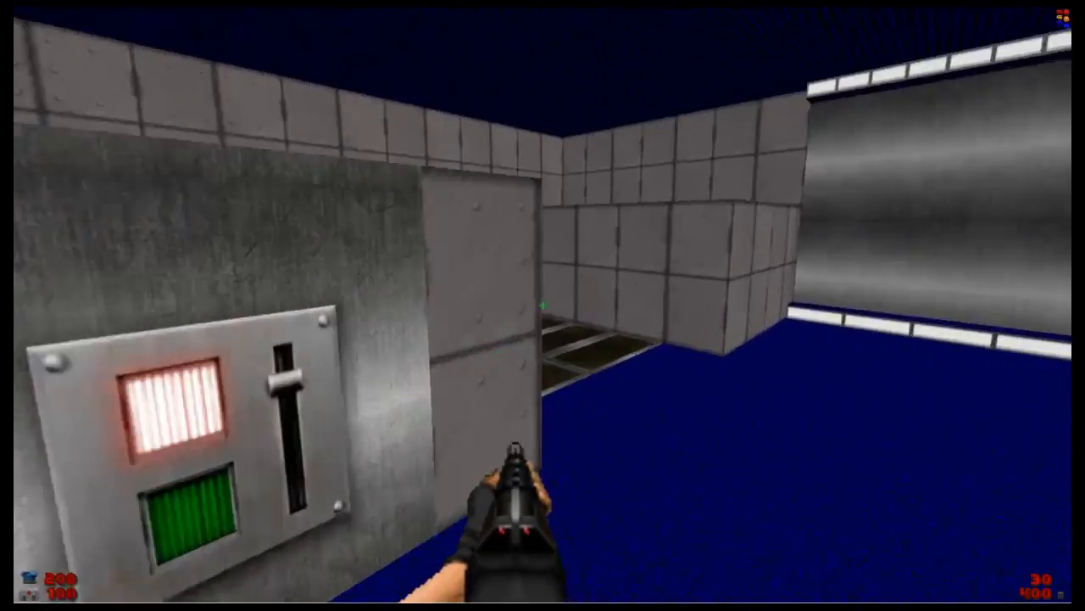
Walk around the divided room's grated window and jump onto its sill to check whether the grating blocks the player
{"action": "key", "text": "space"}
{"action": "key", "text": "w"}
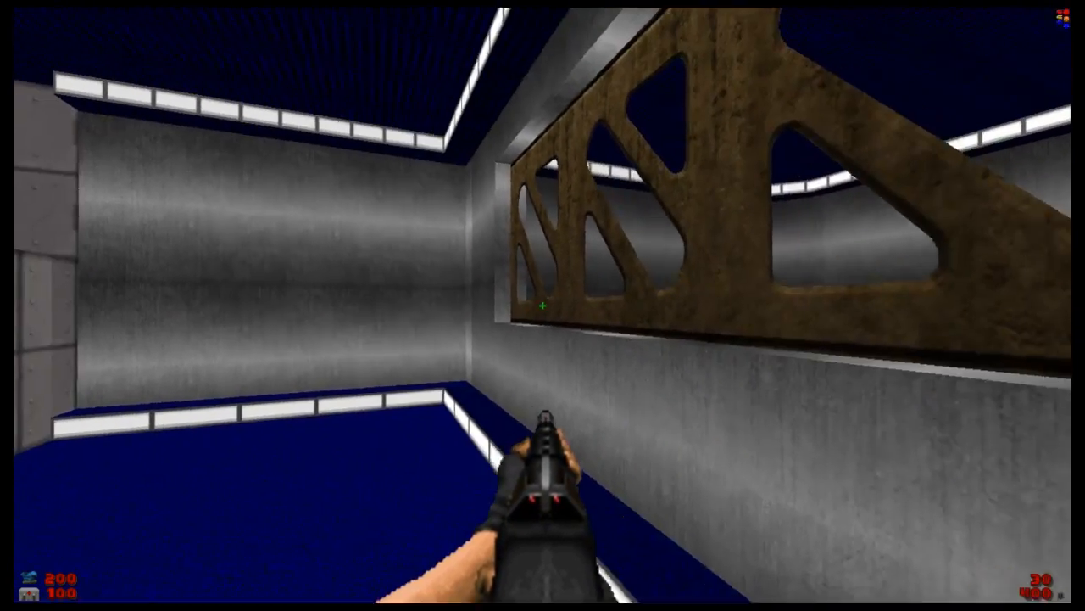
{"action": "key", "text": "a"}
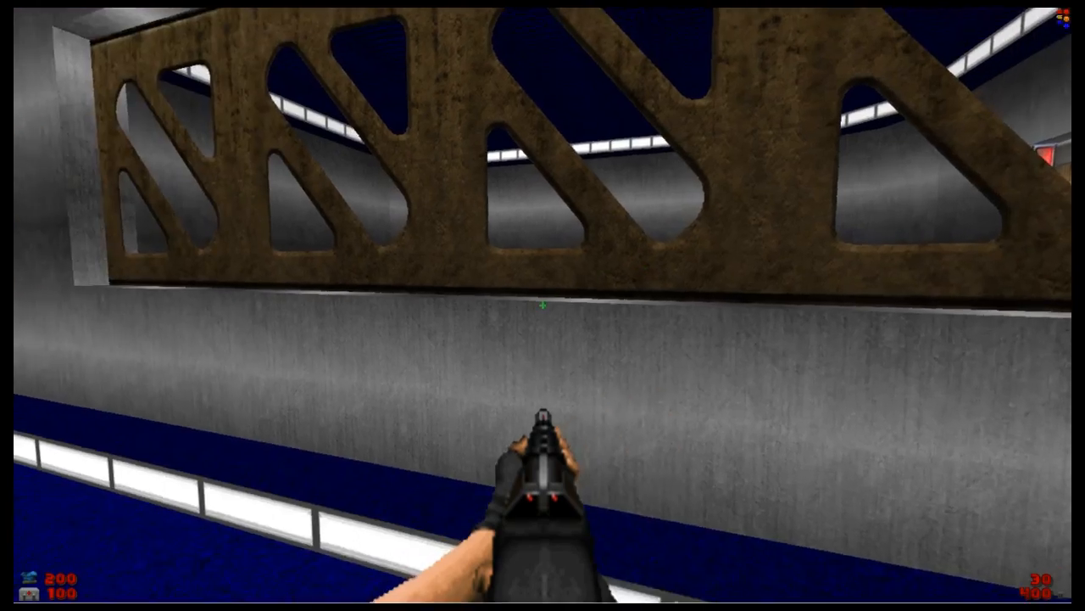
{"action": "key", "text": "w"}
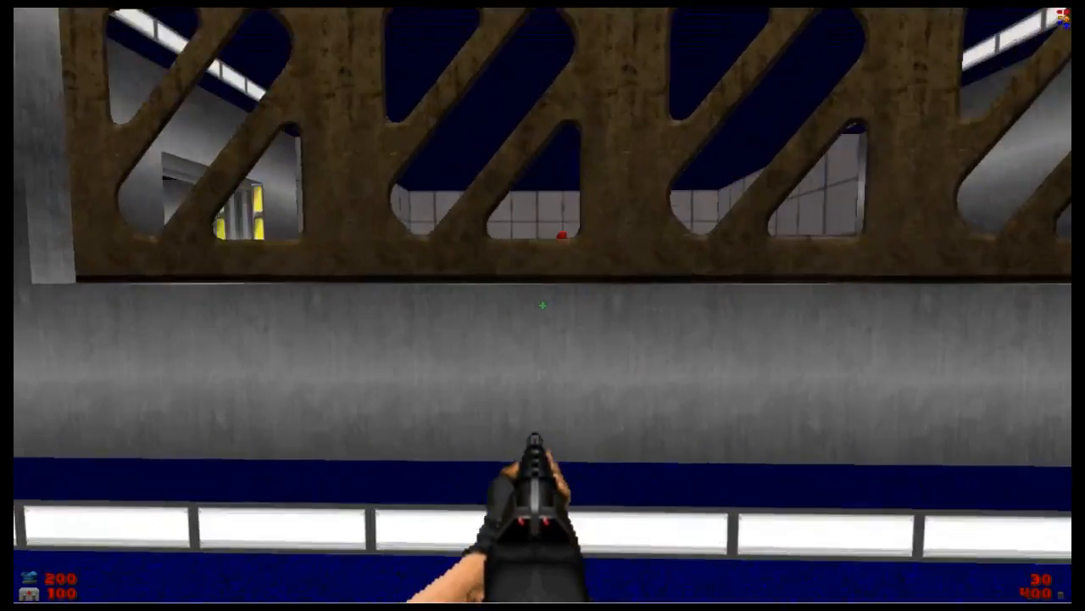
{"action": "key", "text": "space"}
{"action": "key", "text": "w"}
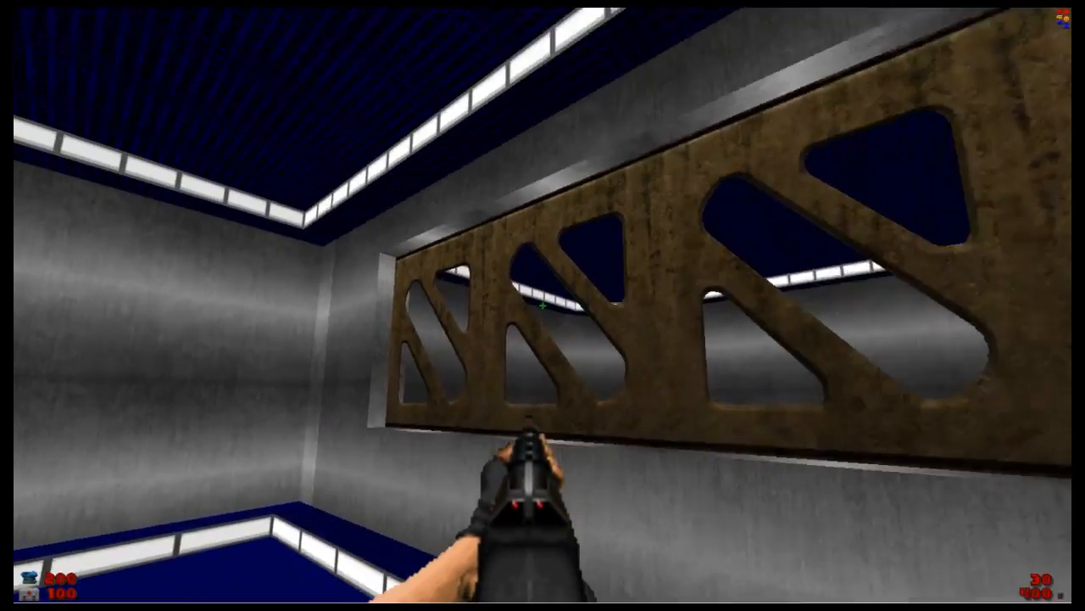
{"action": "key", "text": "w"}
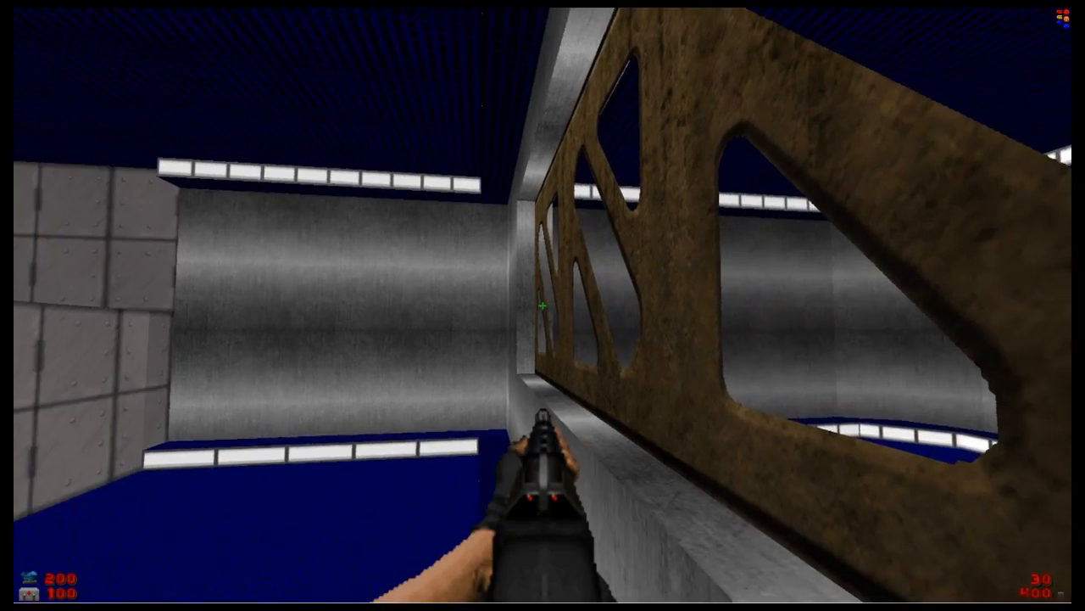
{"action": "key", "text": "w"}
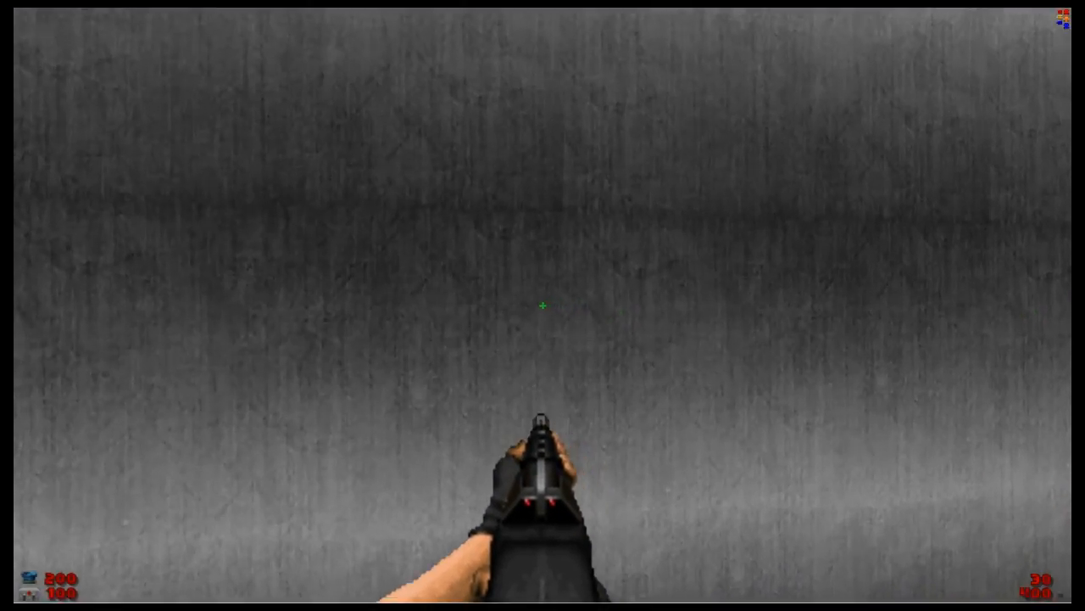
{"action": "key", "text": "d"}
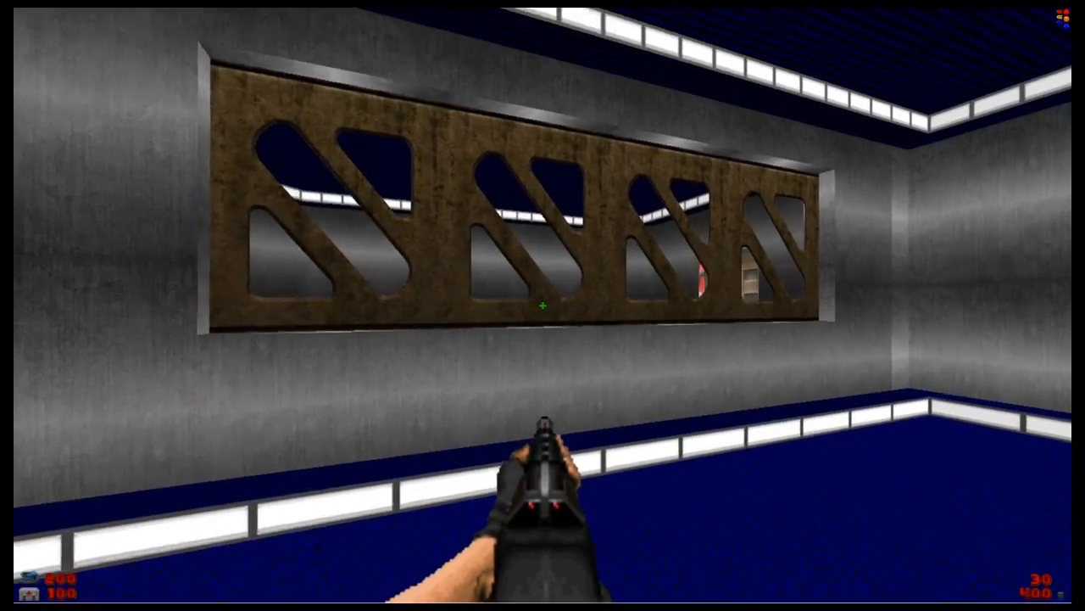
{"action": "key", "text": "w"}
{"action": "key", "text": "w"}
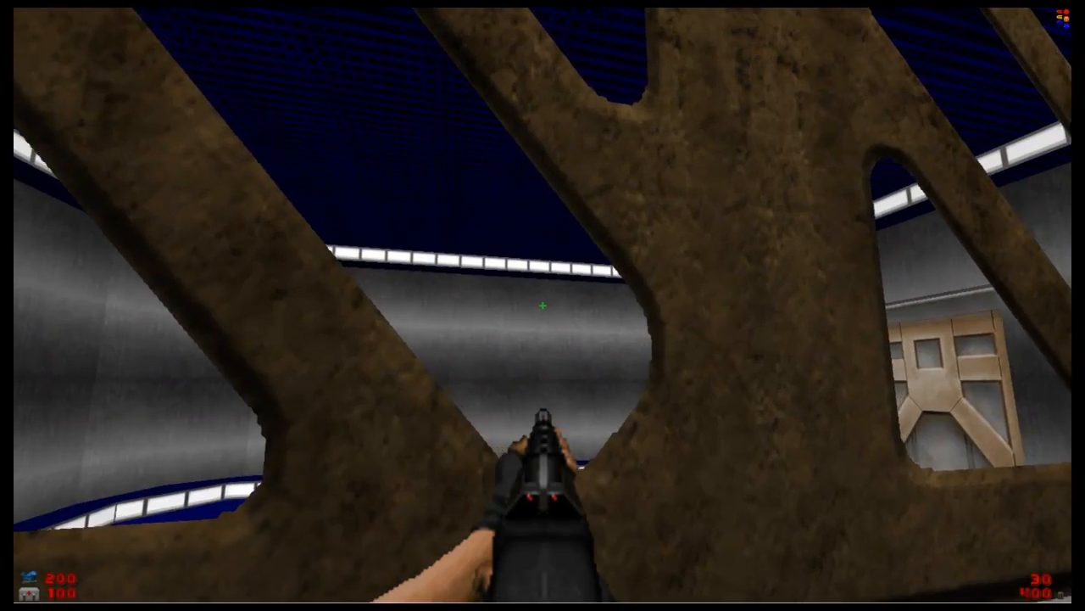
Quit the test game and return to the map in Doom Builder
{"action": "key", "text": "Escape"}
{"action": "key", "text": "Up"}
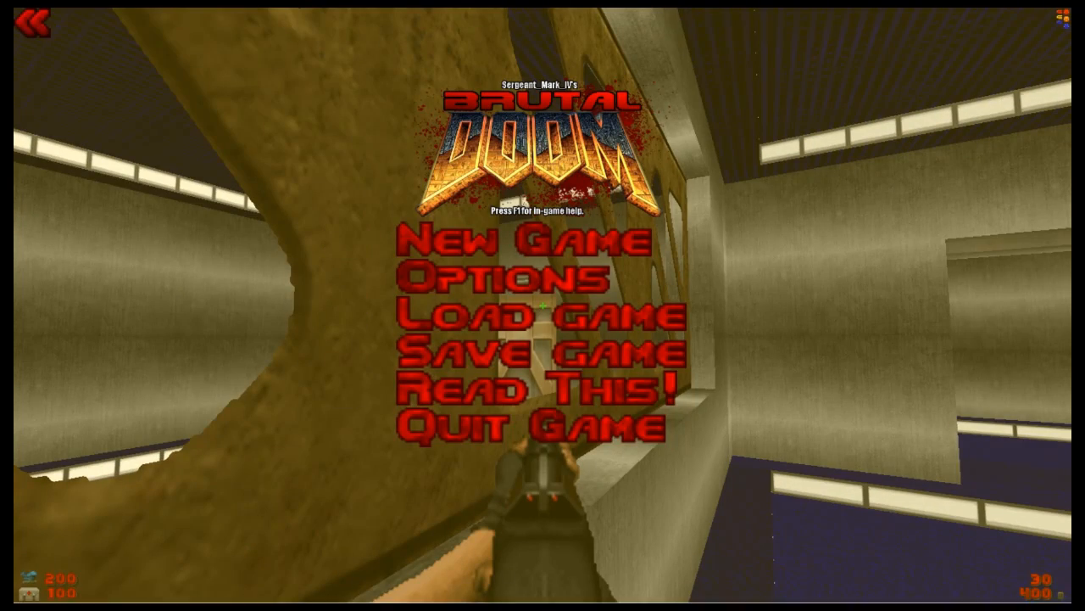
{"action": "key", "text": "Return"}
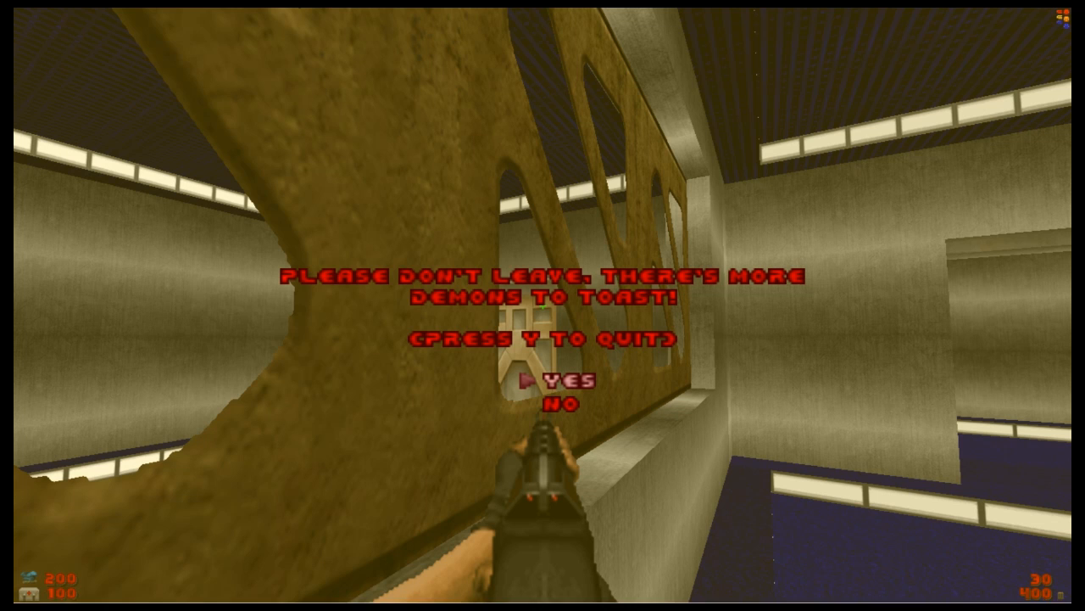
{"action": "key", "text": "y"}
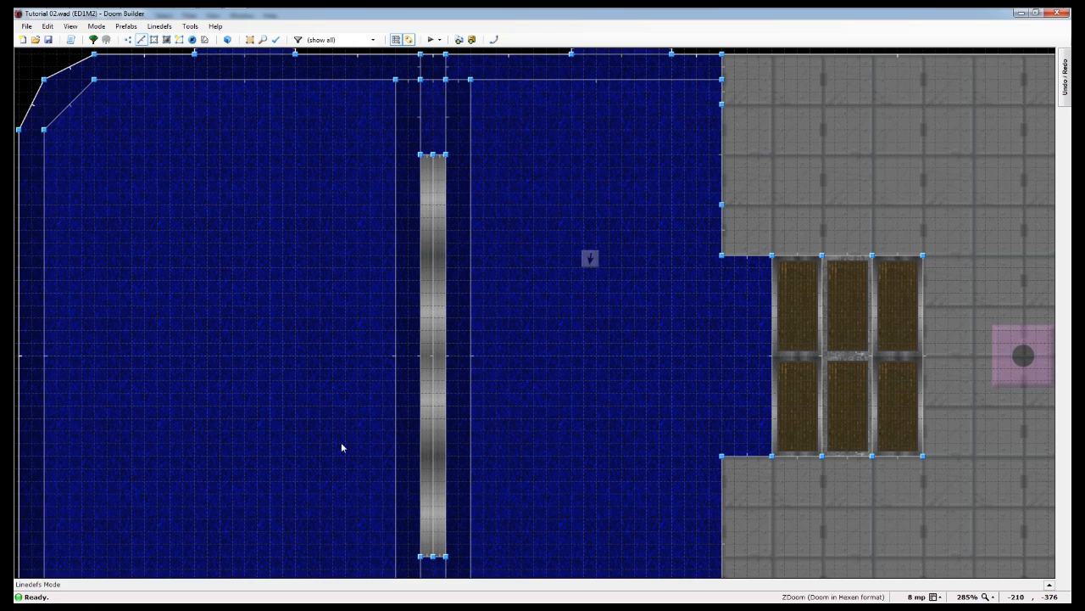
Make the linedef along the middle of the window opening impassable and check the room in the 3D view
{"action": "right_click", "coordinate": [432, 360]}
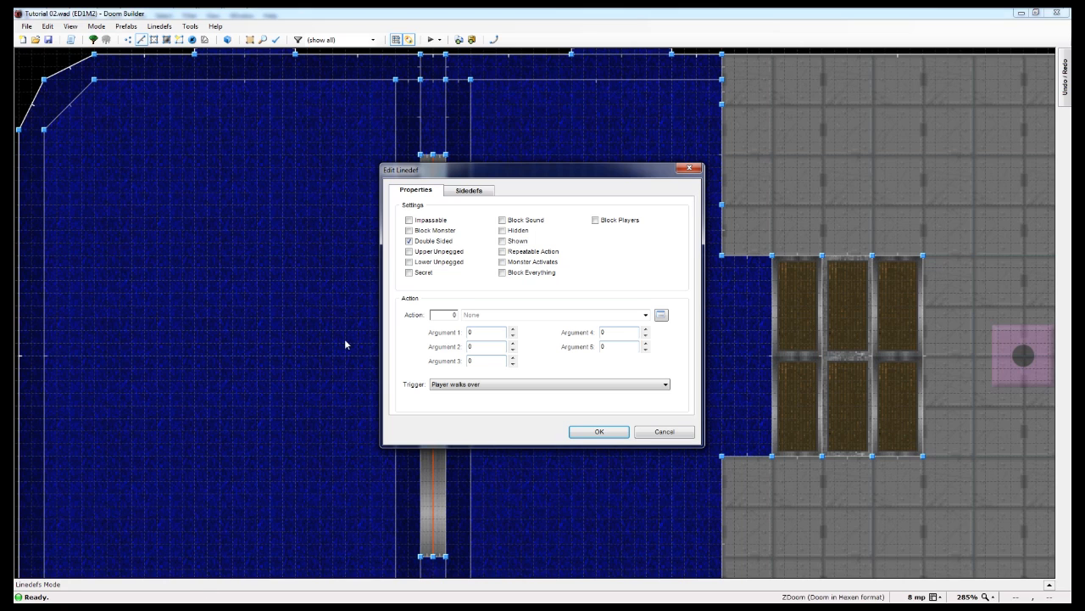
{"action": "left_click", "coordinate": [599, 432]}
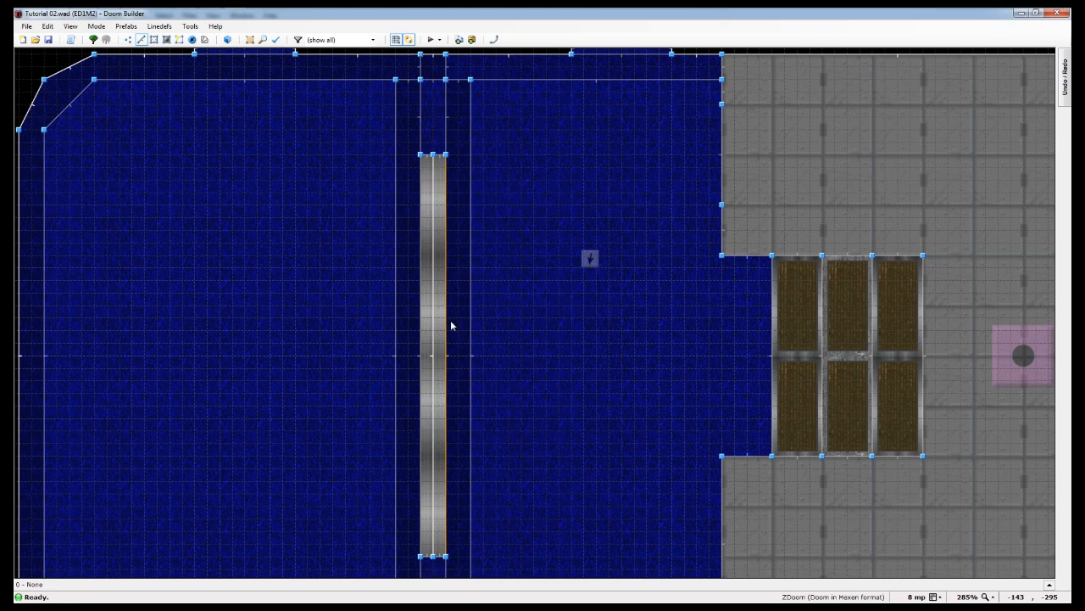
{"action": "key", "text": "q"}
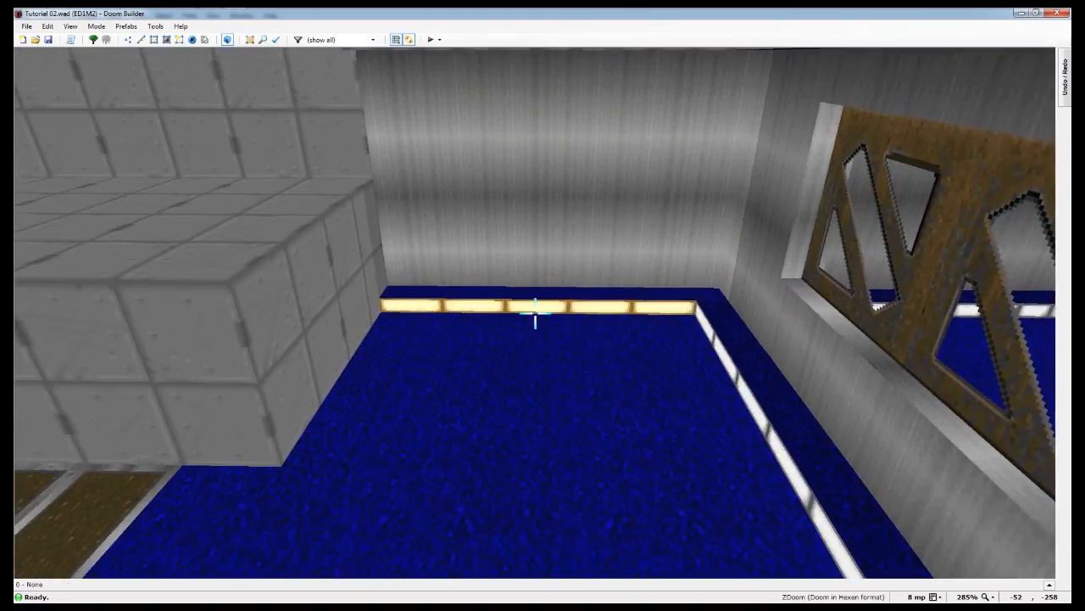
{"action": "key", "text": "q"}
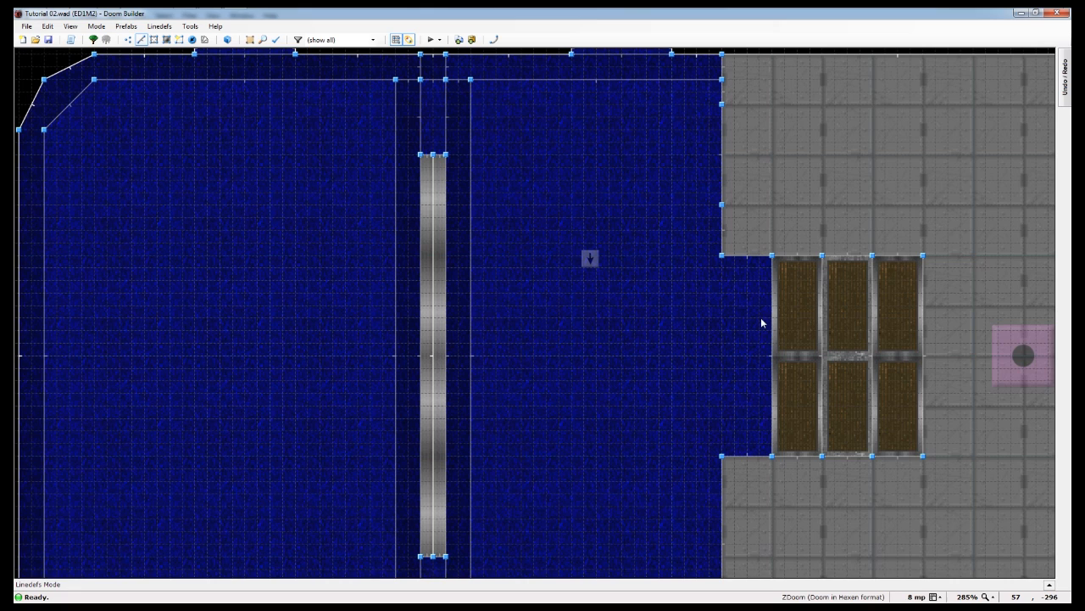
Assign a new tag to the STEP1 sector nearest the blue floor
{"action": "key", "text": "s"}
{"action": "right_click", "coordinate": [789, 319]}
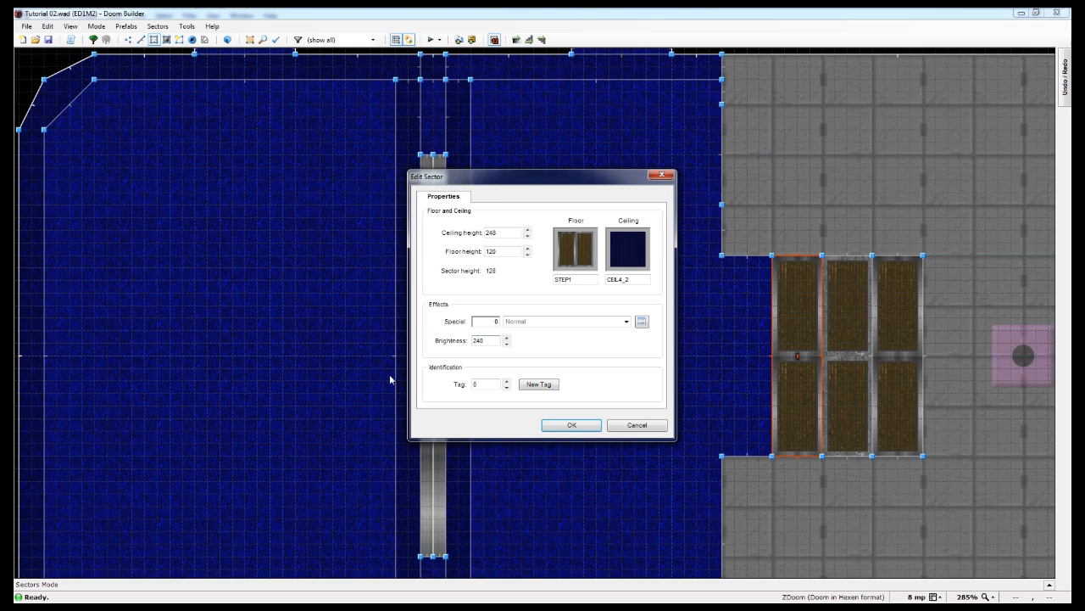
{"action": "left_click", "coordinate": [544, 386]}
{"action": "left_click", "coordinate": [564, 426]}
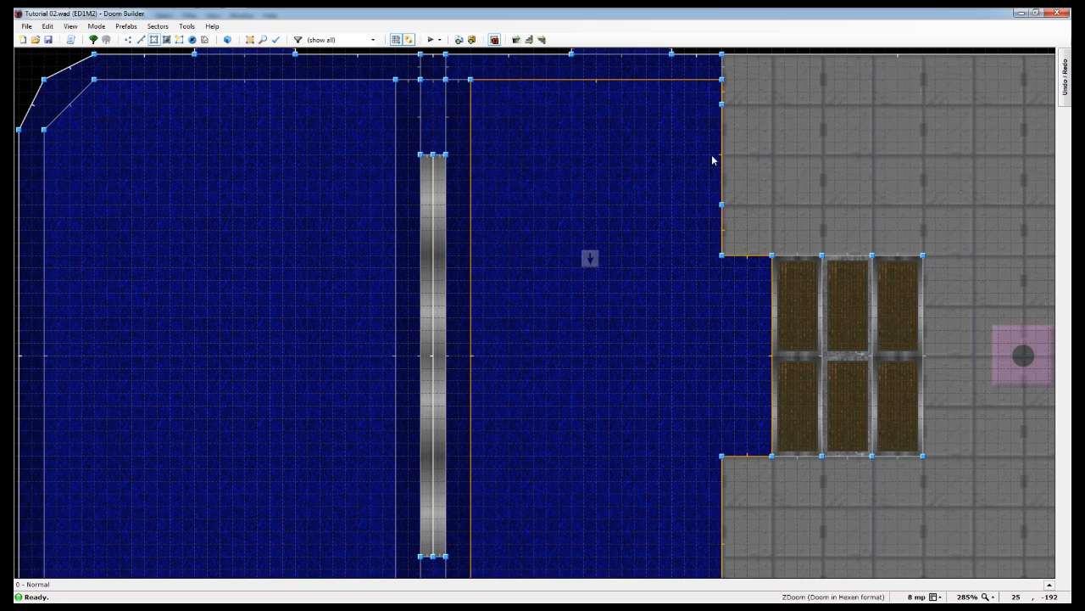
Assign action 217, Stairs Build Doom, to the switch linedef on the grey block's edge above the steps
{"action": "key", "text": "l"}
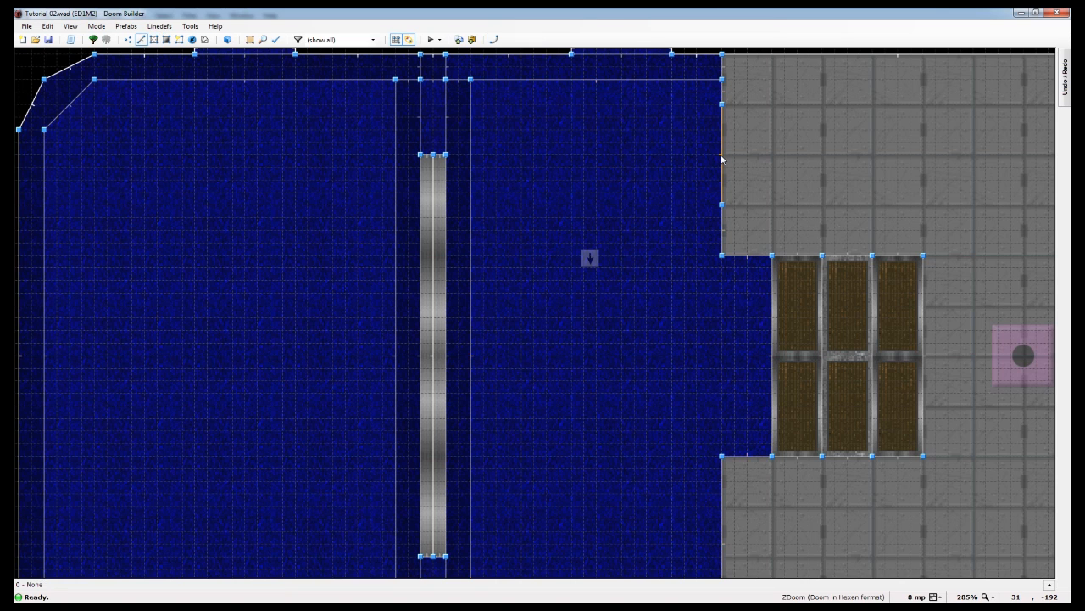
{"action": "right_click", "coordinate": [721, 155]}
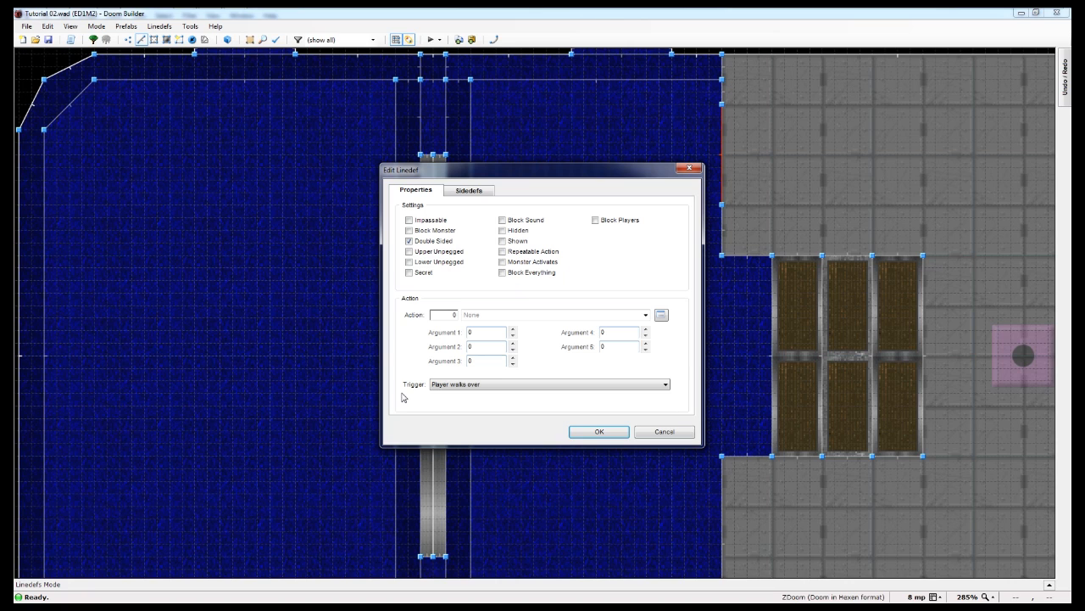
{"action": "left_click", "coordinate": [661, 315]}
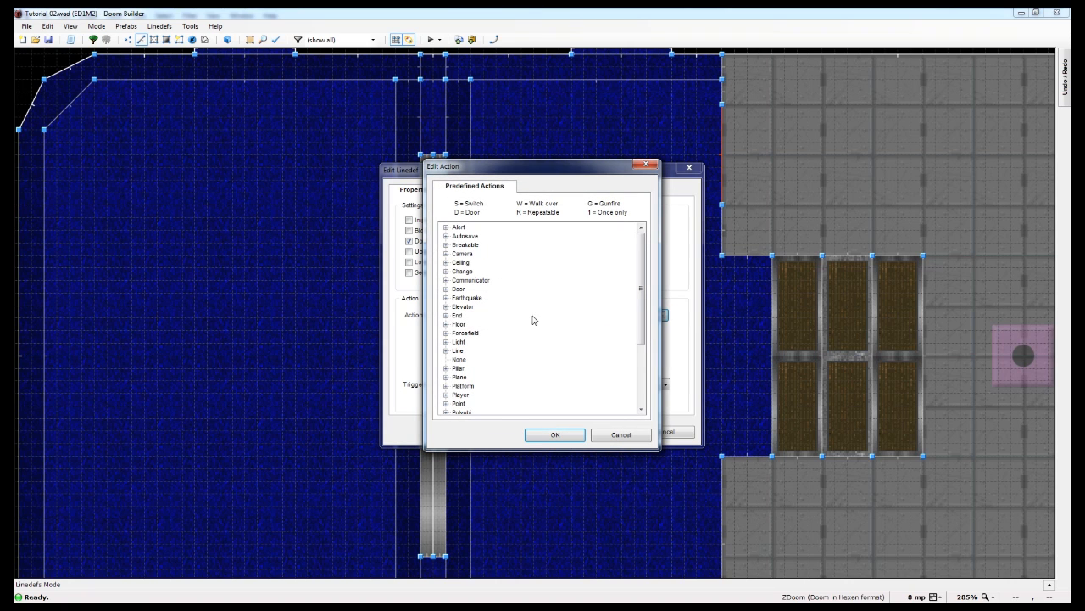
{"action": "left_click_drag", "start_coordinate": [636, 267], "coordinate": [641, 349]}
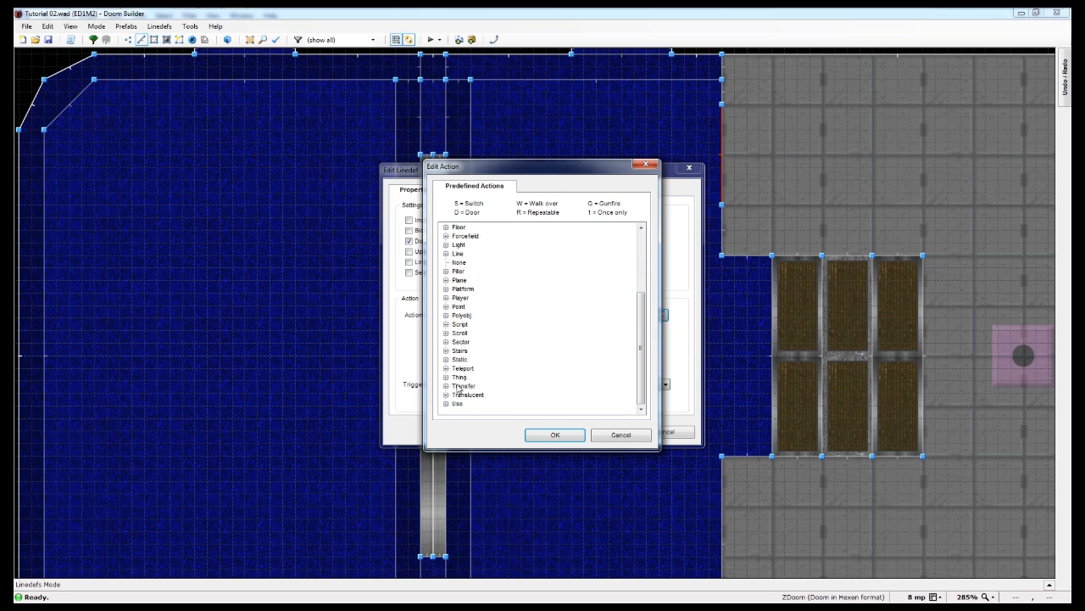
{"action": "left_click", "coordinate": [446, 351]}
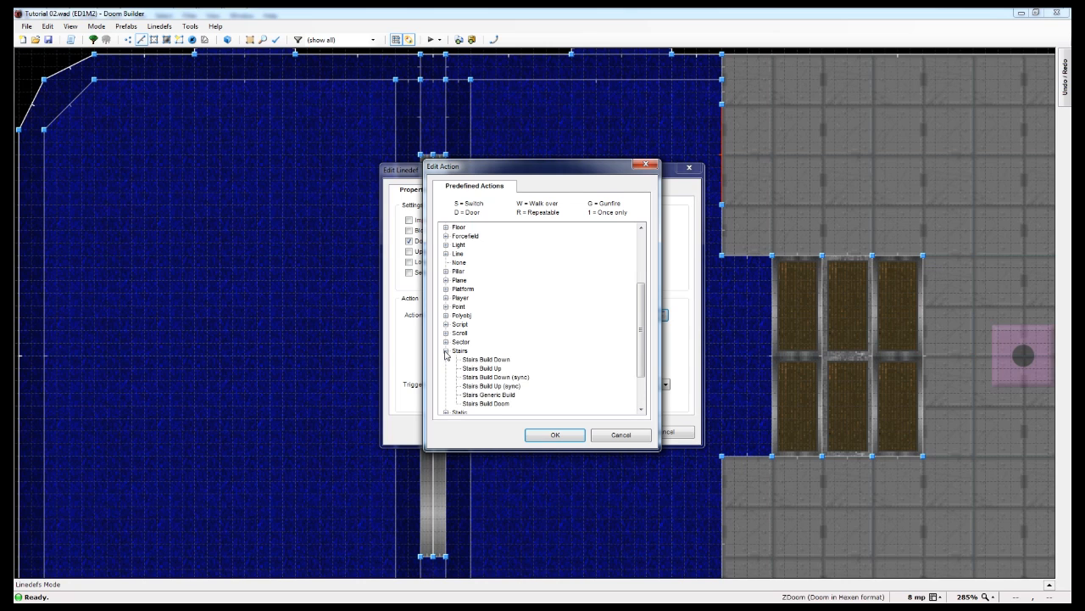
{"action": "left_click", "coordinate": [504, 404]}
{"action": "left_click", "coordinate": [559, 436]}
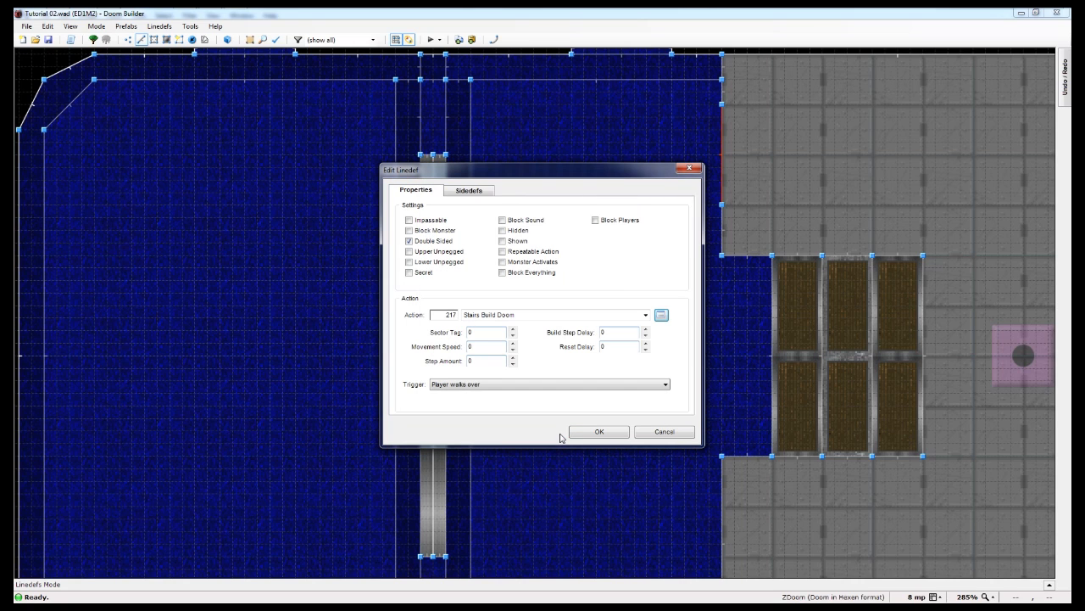
Choose the stair action's trigger and set sector tag 2, movement speed 15, step amount 16 and build step delay 15
{"action": "left_click", "coordinate": [465, 384]}
{"action": "left_click", "coordinate": [476, 331]}
{"action": "type", "text": "2"}
{"action": "key", "text": "Tab"}
{"action": "type", "text": "15"}
{"action": "key", "text": "Tab"}
{"action": "type", "text": "16"}
{"action": "double_click", "coordinate": [623, 331]}
{"action": "type", "text": "15"}
{"action": "left_click", "coordinate": [606, 431]}
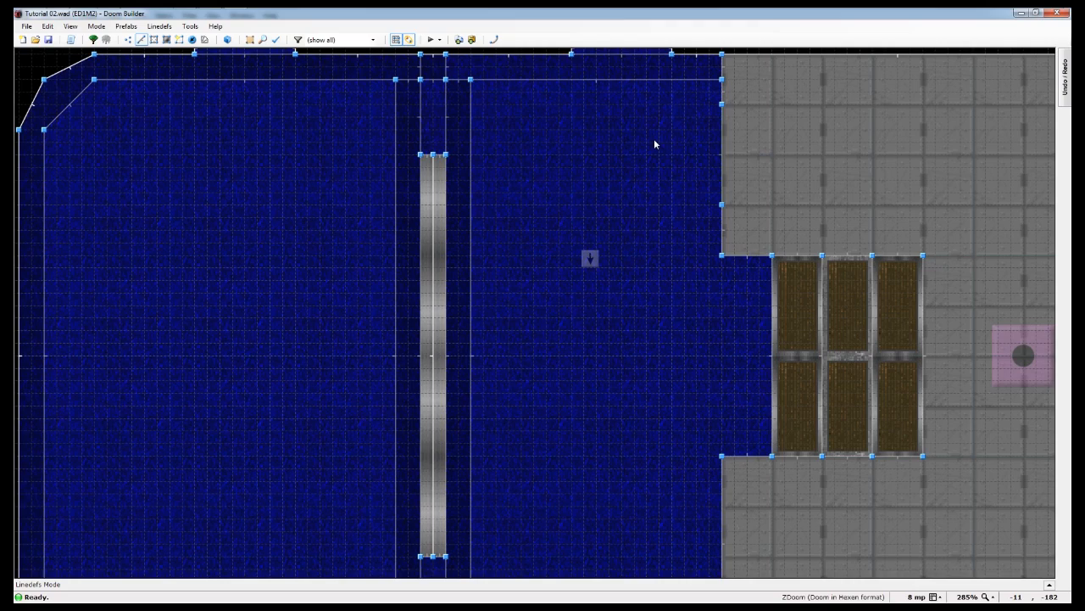
Launch the edited map in GZDoom for another test
{"action": "scroll", "coordinate": [595, 303], "scroll_direction": "down", "scroll_amount": 3}
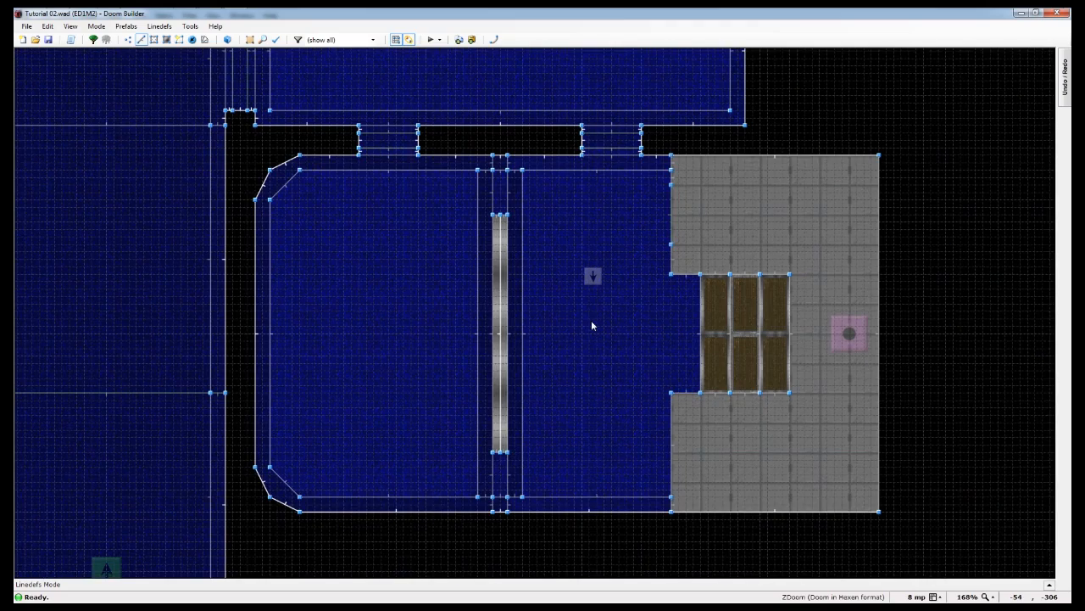
{"action": "scroll", "coordinate": [592, 326], "scroll_direction": "down", "scroll_amount": 3}
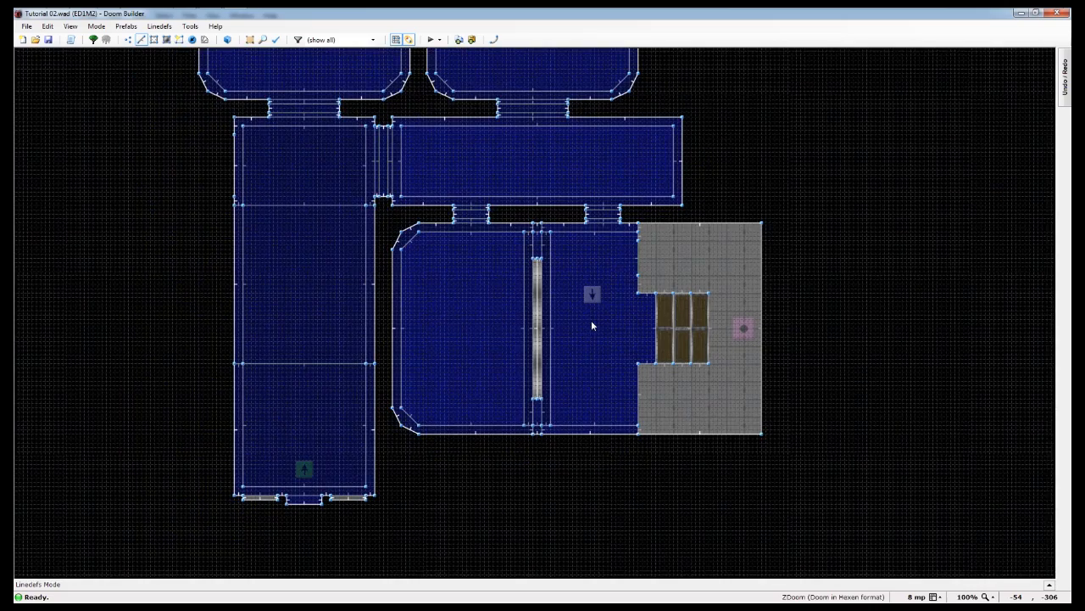
{"action": "scroll", "coordinate": [591, 325], "scroll_direction": "up", "scroll_amount": 2}
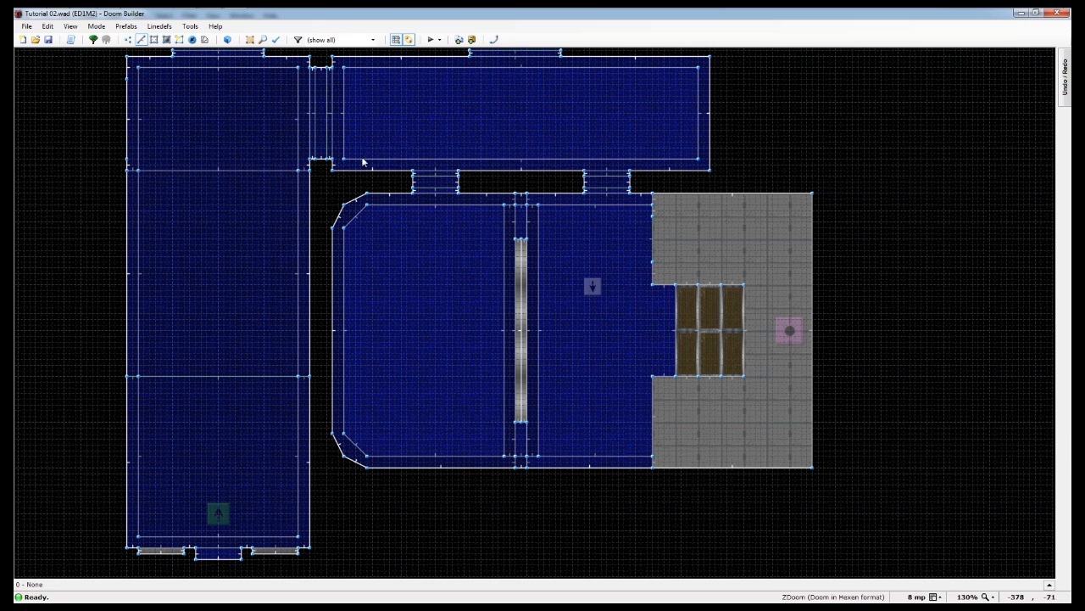
{"action": "left_click", "coordinate": [430, 40]}
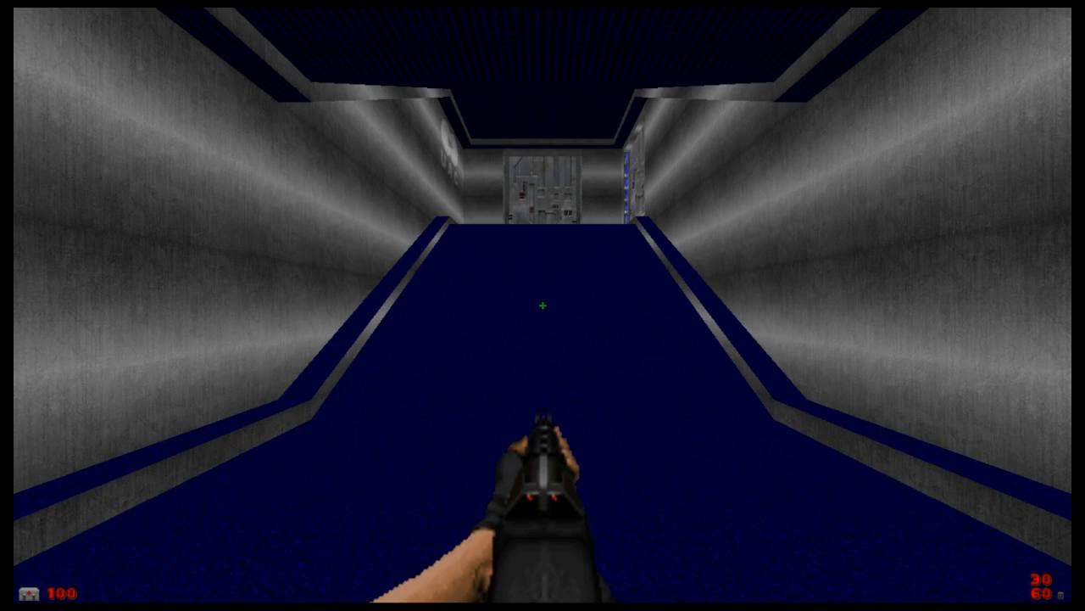
Walk up the starting corridor to the blue-lit door and enter the IDKFA cheat for all keys and ammo
{"action": "key", "text": "w"}
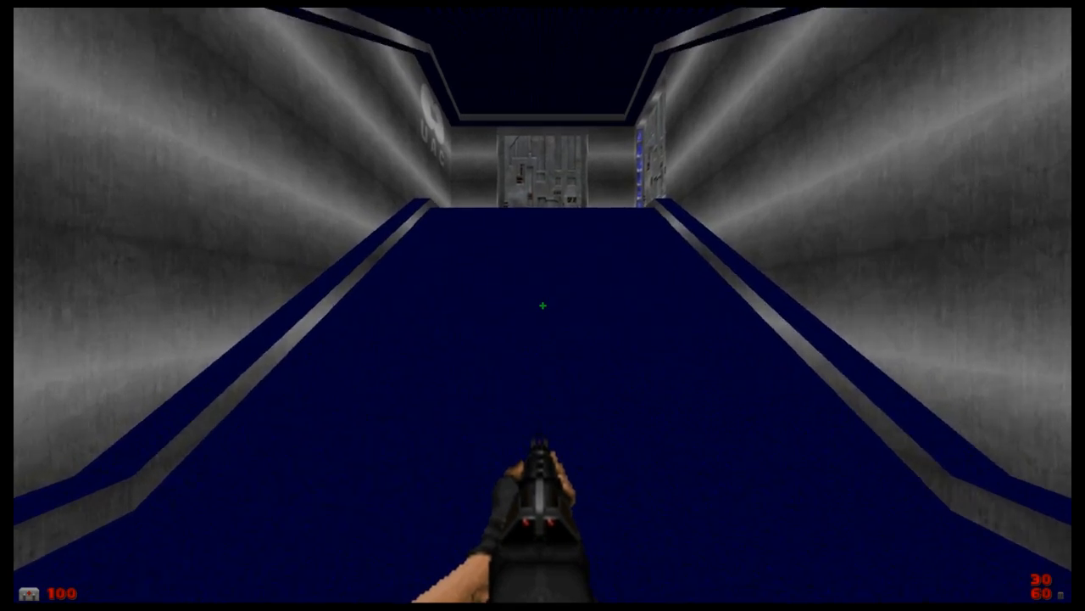
{"action": "key", "text": "w"}
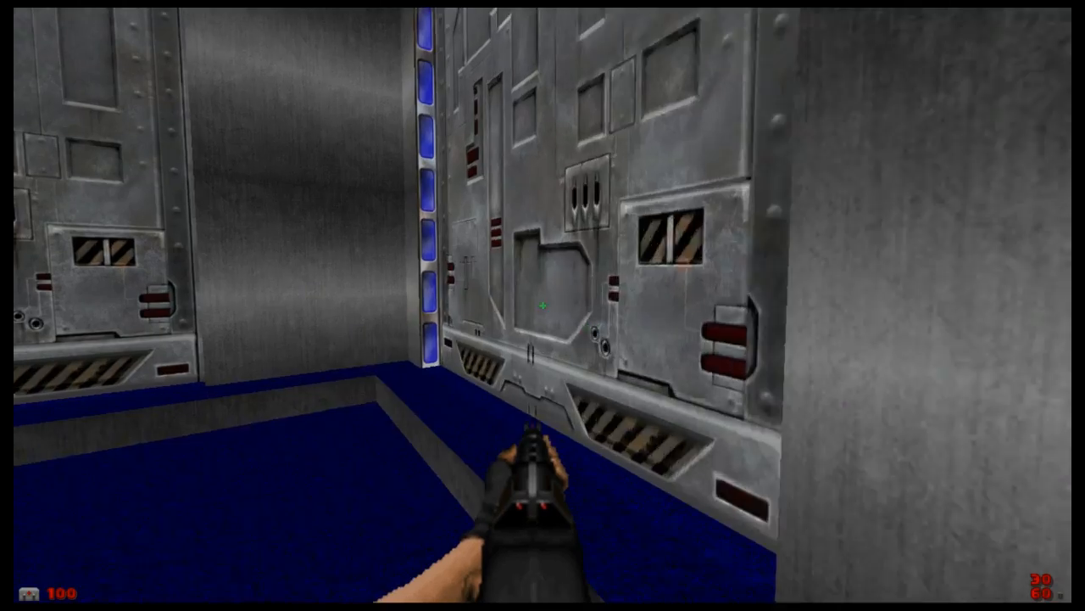
{"action": "key", "text": "w"}
{"action": "key", "text": "i"}
{"action": "key", "text": "d"}
{"action": "key", "text": "k"}
{"action": "key", "text": "f"}
{"action": "key", "text": "a"}
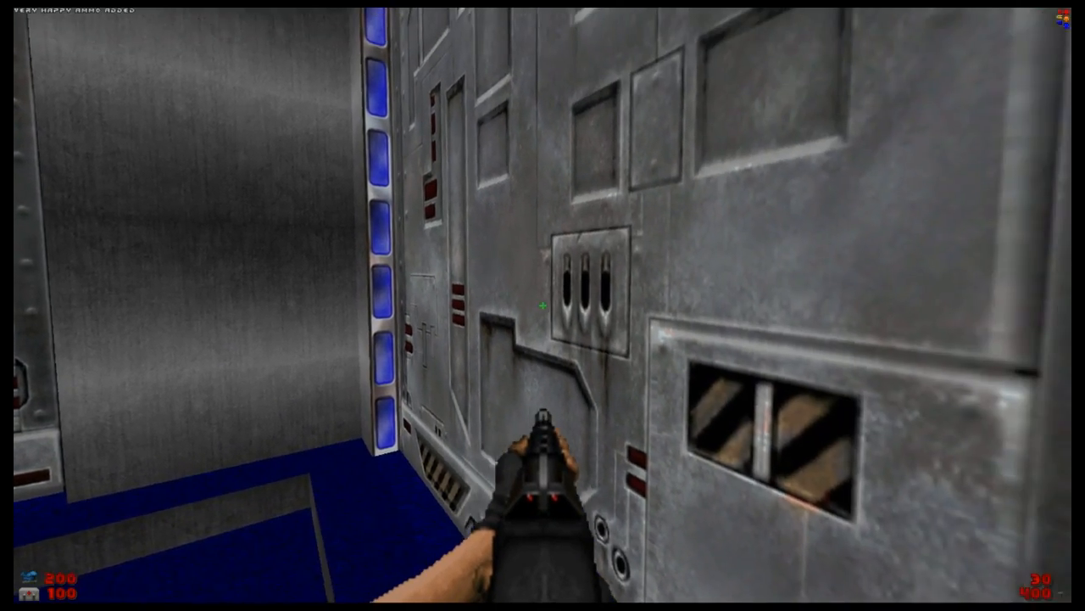
Go through the blue-lit doorway, follow the hallway past the red-lit door and open the yellow-lit door
{"action": "key", "text": "w"}
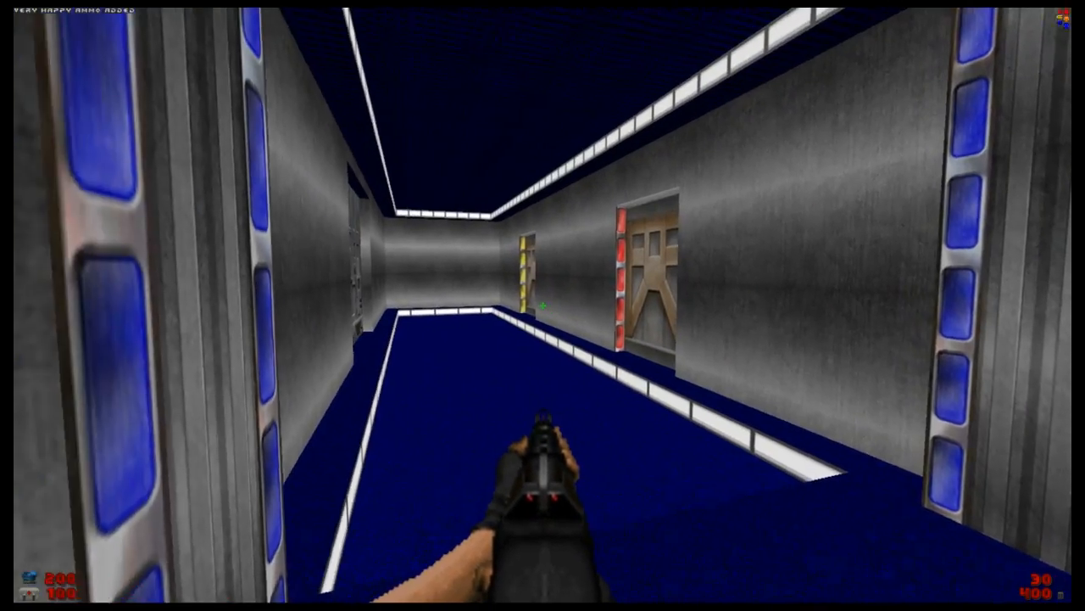
{"action": "key", "text": "w"}
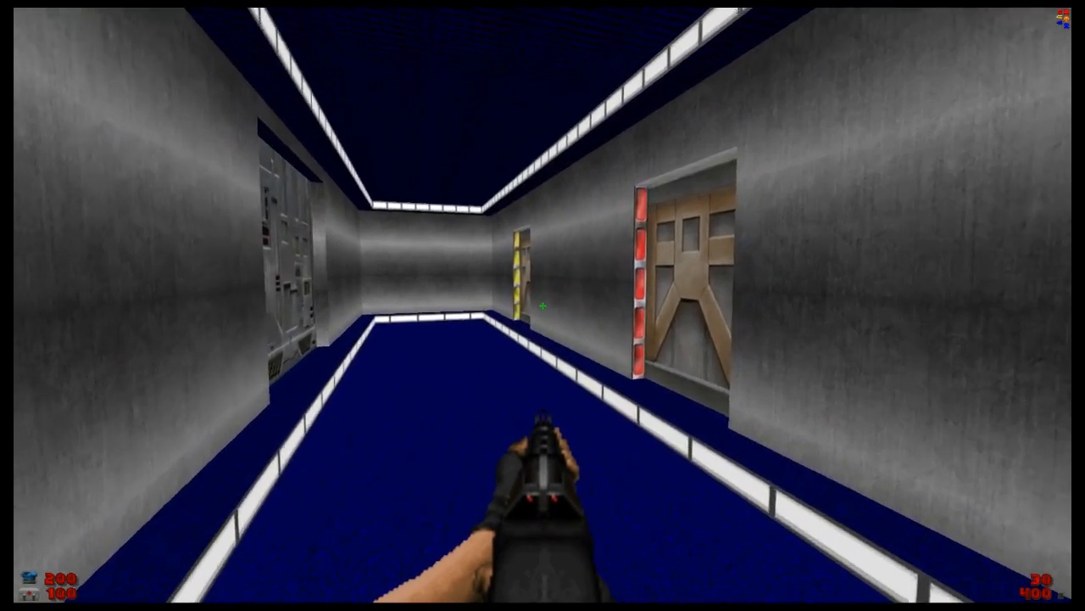
{"action": "key", "text": "w"}
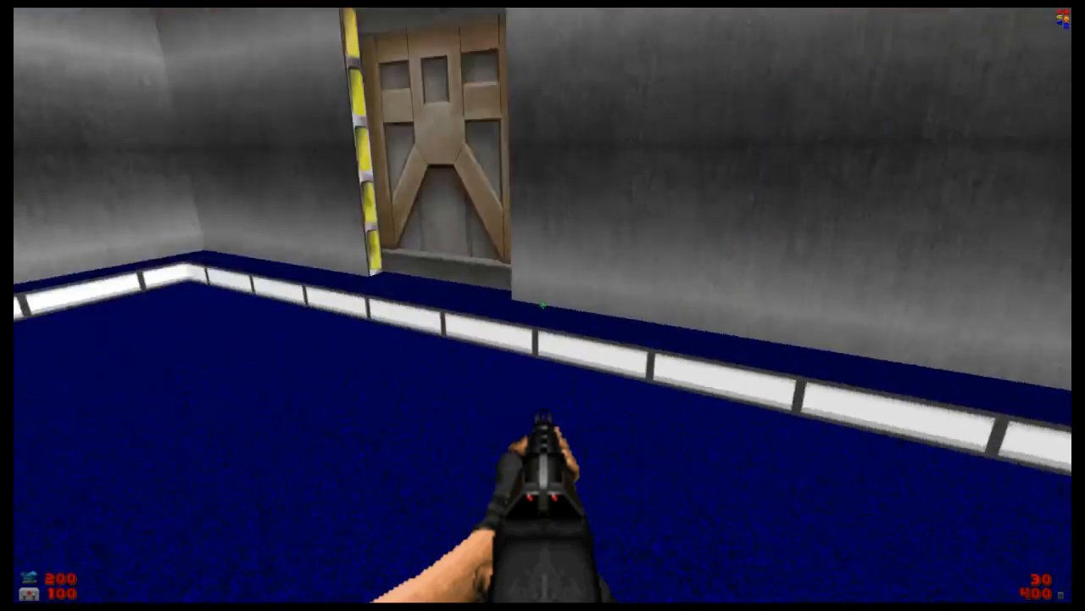
{"action": "key", "text": "w"}
{"action": "key", "text": "e"}
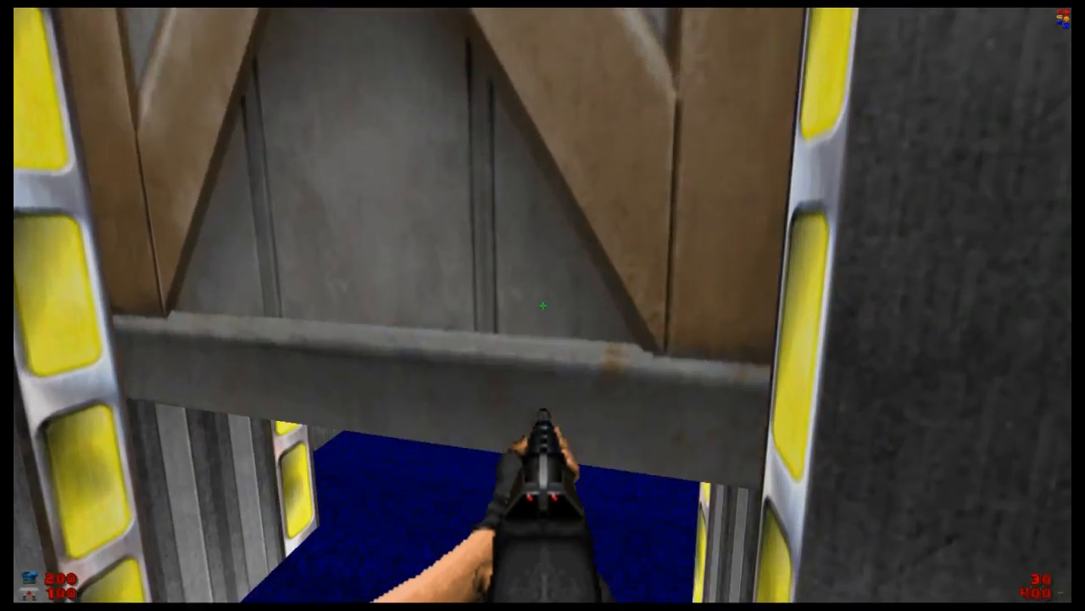
Enter the divided room through the yellow-lit door, check the window grating and activate the wall switch for the stairs
{"action": "key", "text": "w"}
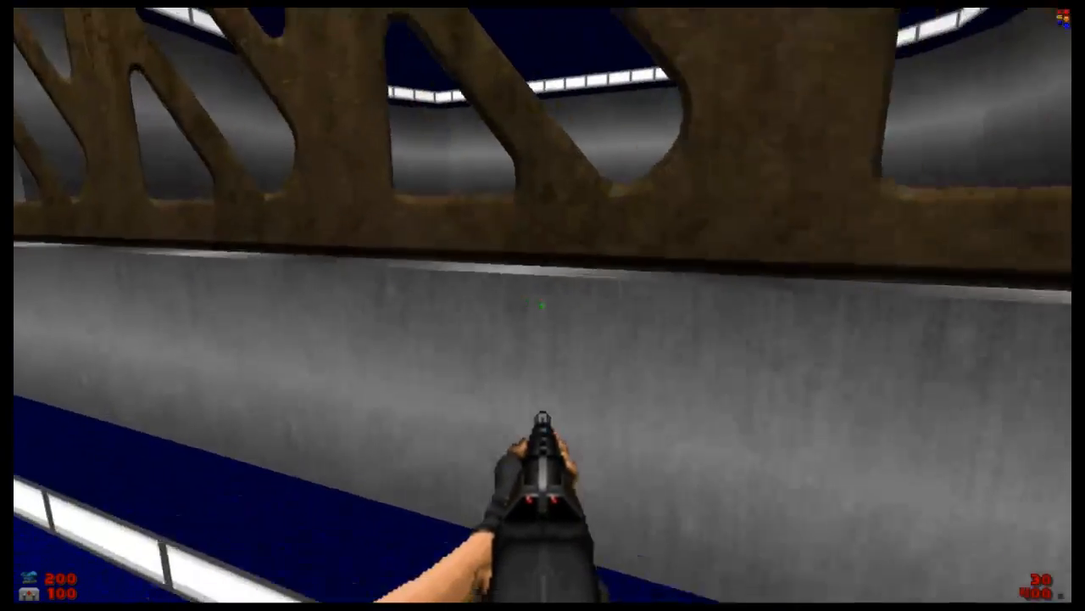
{"action": "key", "text": "w"}
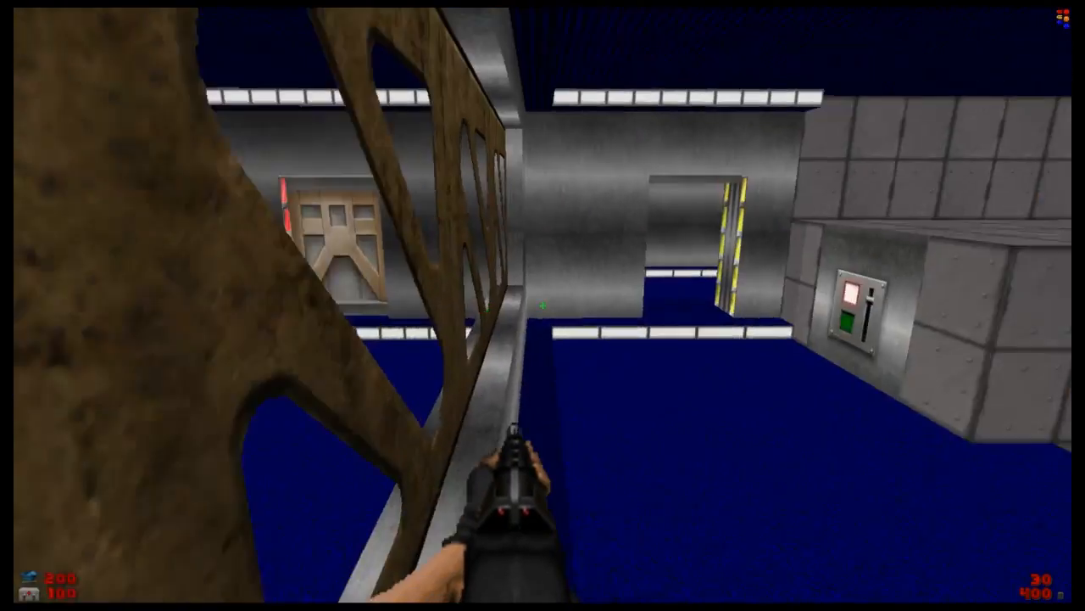
{"action": "key", "text": "w"}
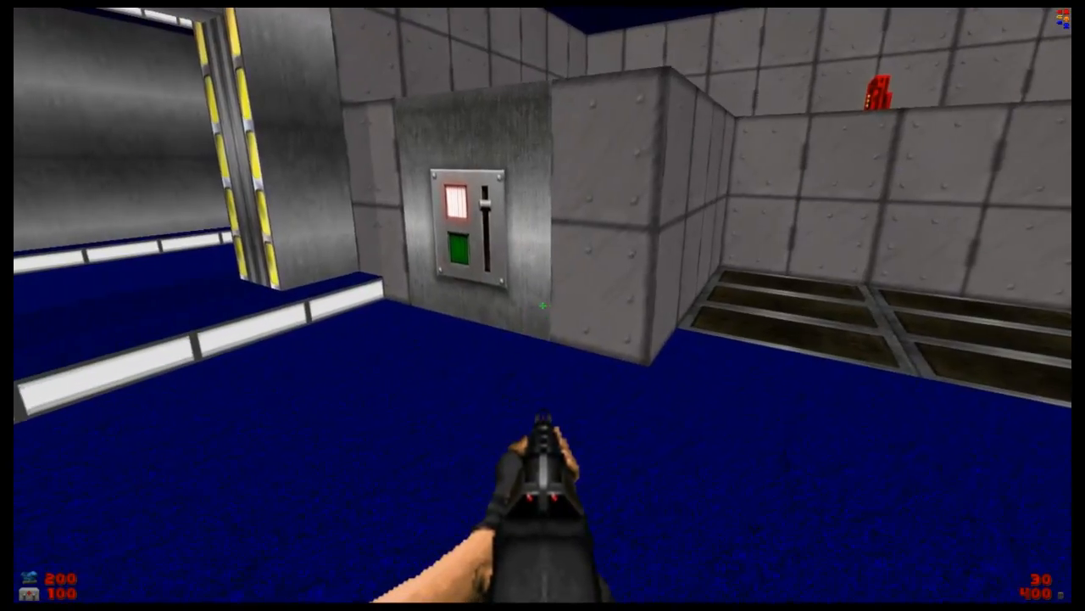
{"action": "key", "text": "e"}
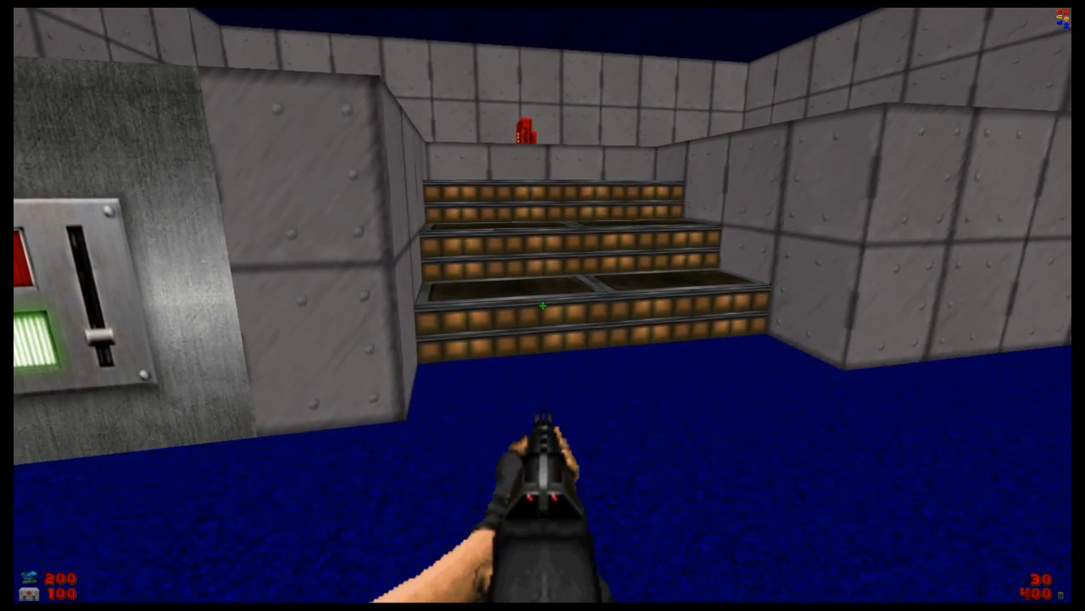
Climb the raised stairs, collect the red keycard and return to the lower floor of the room
{"action": "key", "text": "w"}
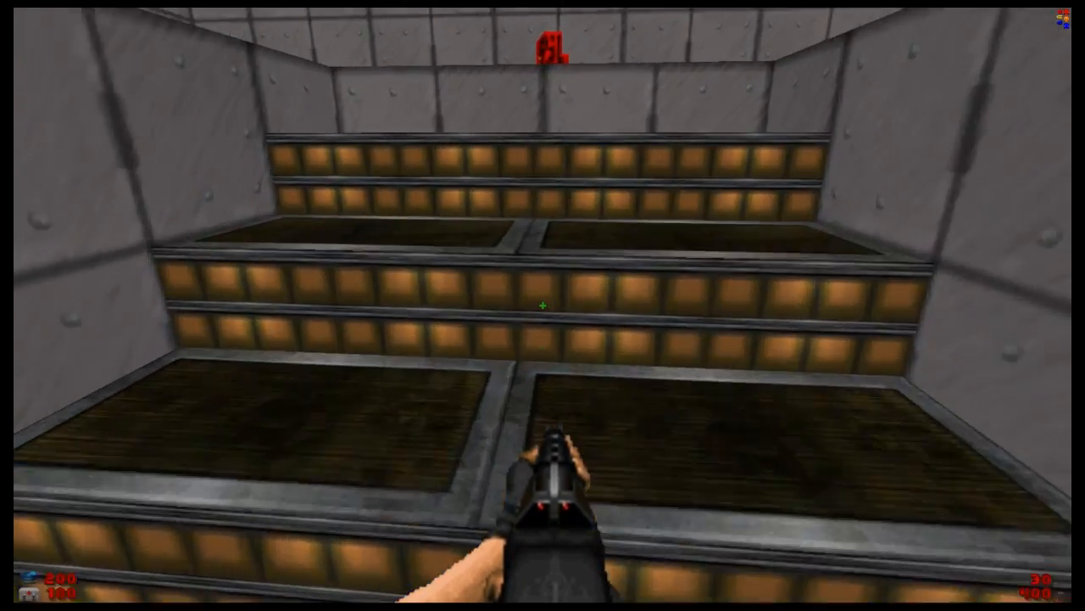
{"action": "key", "text": "w"}
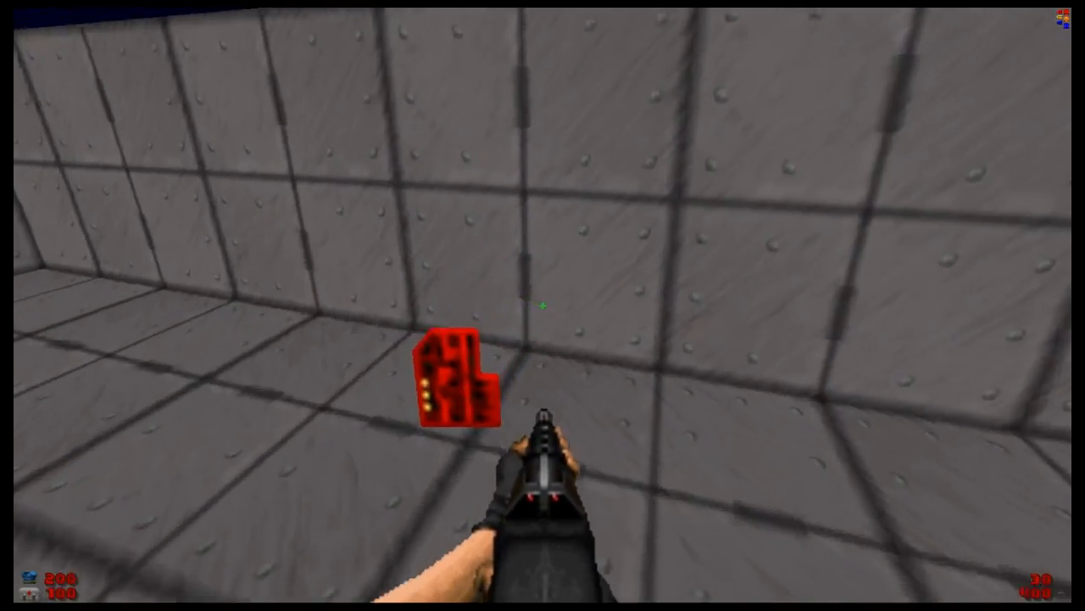
{"action": "key", "text": "w"}
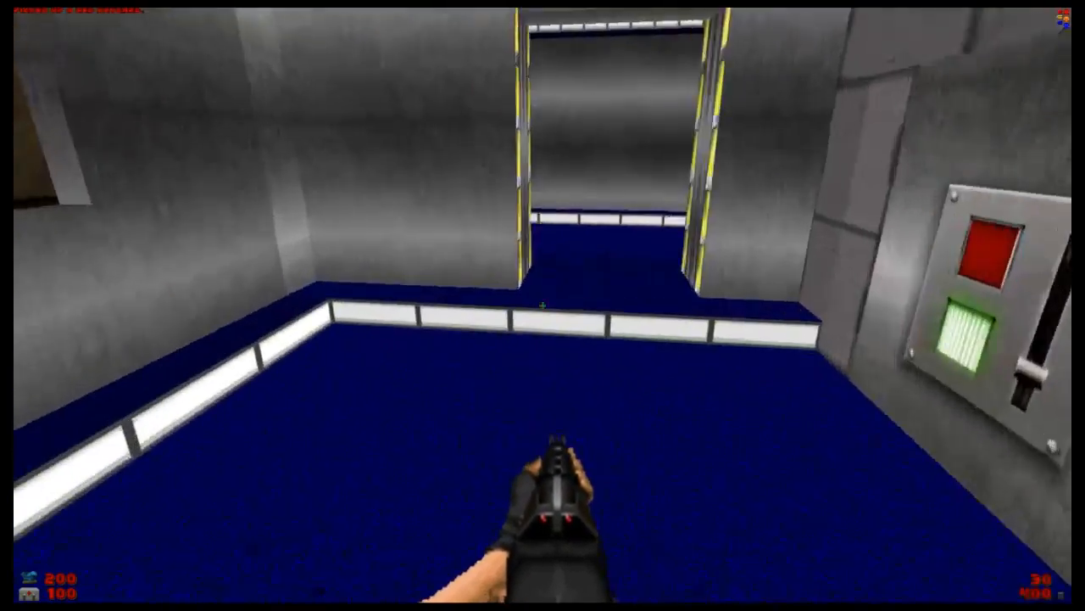
Return to the hallway, open the red-lit door and enter the other half of the divided room
{"action": "key", "text": "w"}
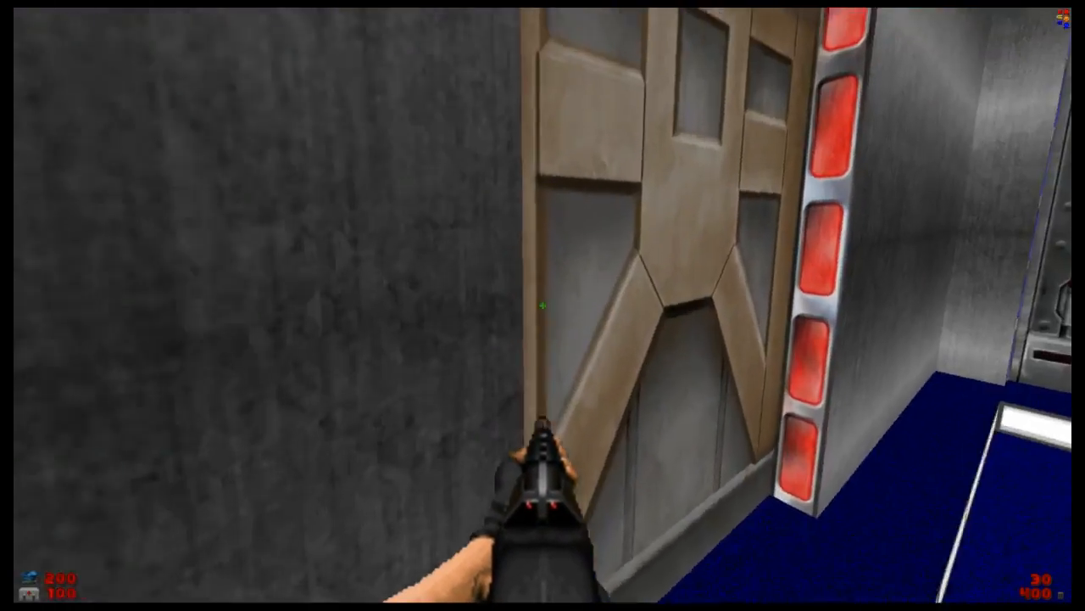
{"action": "key", "text": "e"}
{"action": "key", "text": "w"}
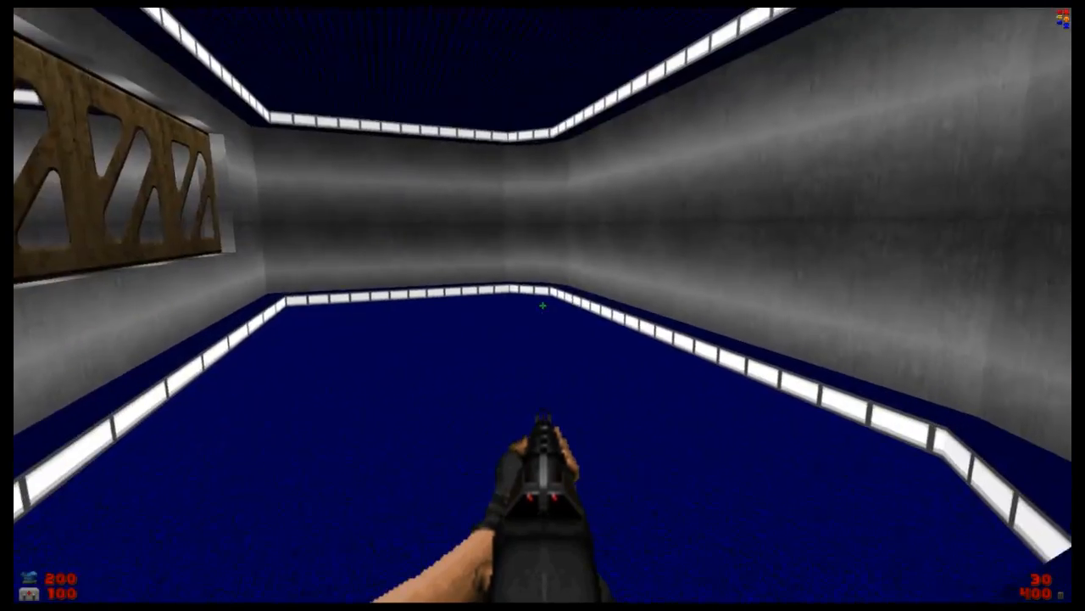
Quit the GZDoom test game and return to the map in Doom Builder
{"action": "key", "text": "Escape"}
{"action": "key", "text": "Up"}
{"action": "key", "text": "Return"}
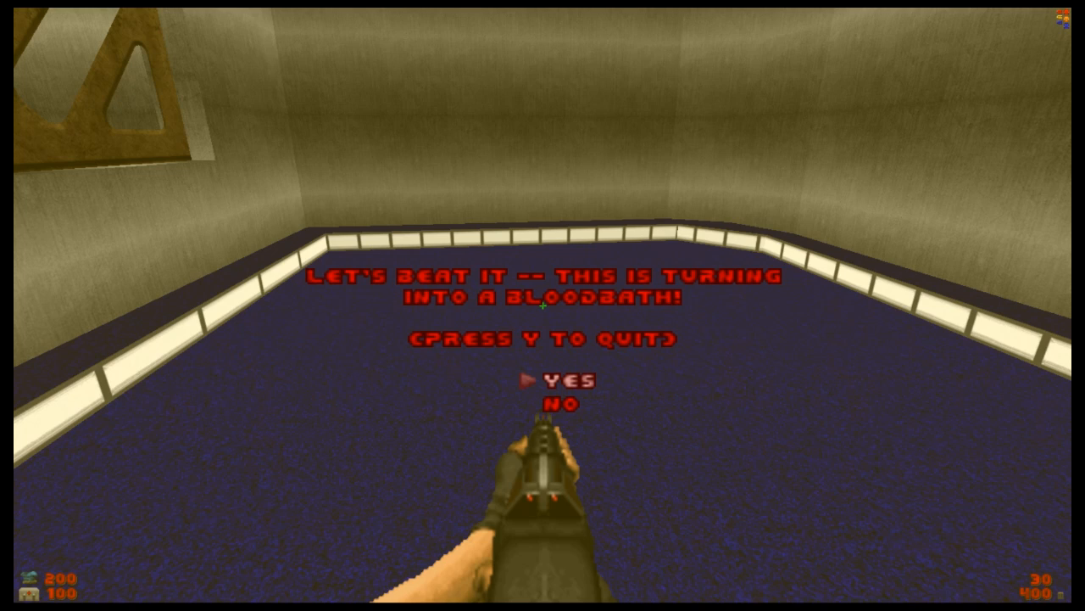
{"action": "key", "text": "Return"}
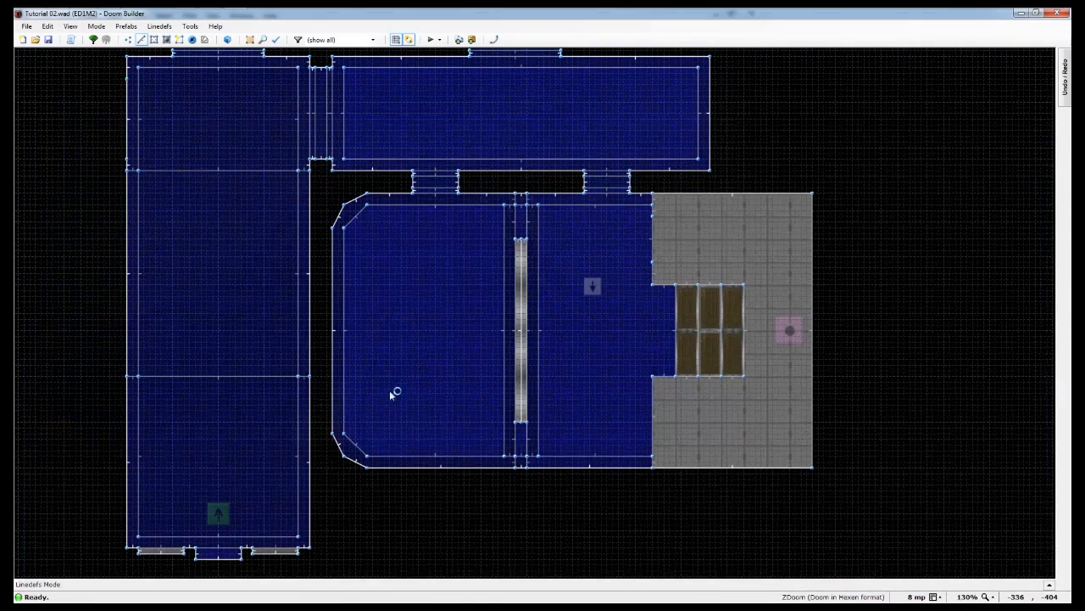
Set the grid to 16 mp and draw a square about 64 by 64 units inside the red-door half of the divided room
{"action": "scroll", "coordinate": [425, 333], "scroll_direction": "up", "scroll_amount": 2}
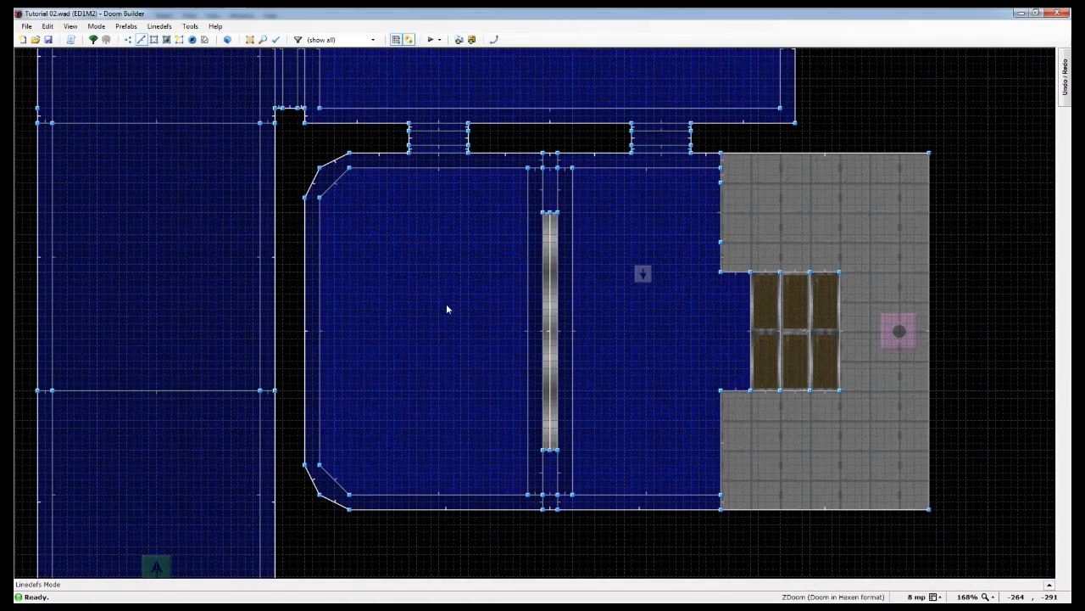
{"action": "key", "text": "bracketright"}
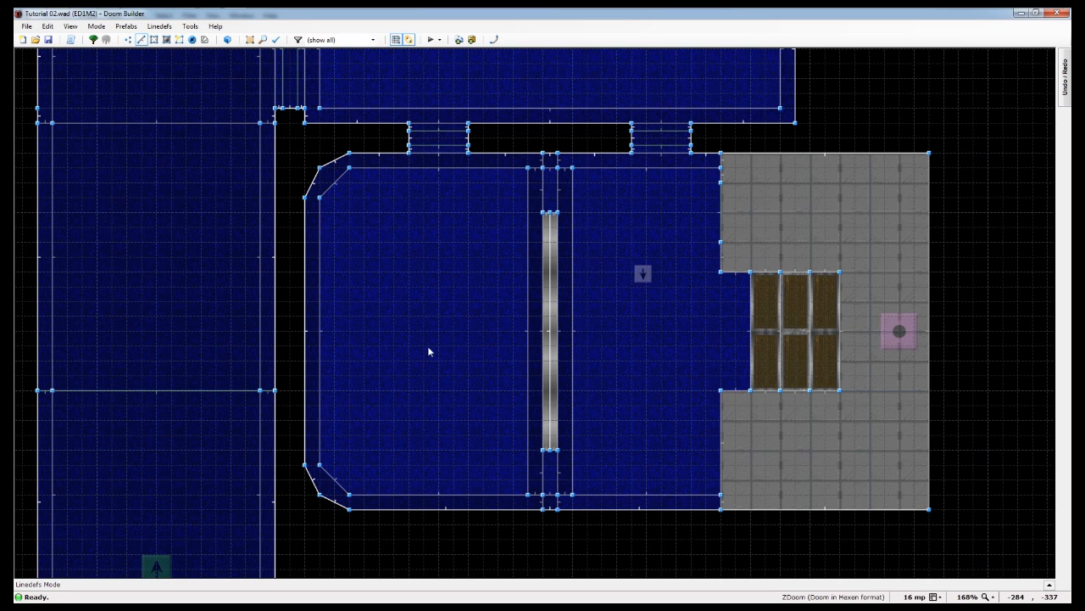
{"action": "right_click", "coordinate": [397, 335]}
{"action": "left_click", "coordinate": [393, 390]}
{"action": "left_click", "coordinate": [454, 390]}
{"action": "left_click", "coordinate": [454, 331]}
{"action": "left_click", "coordinate": [394, 330]}
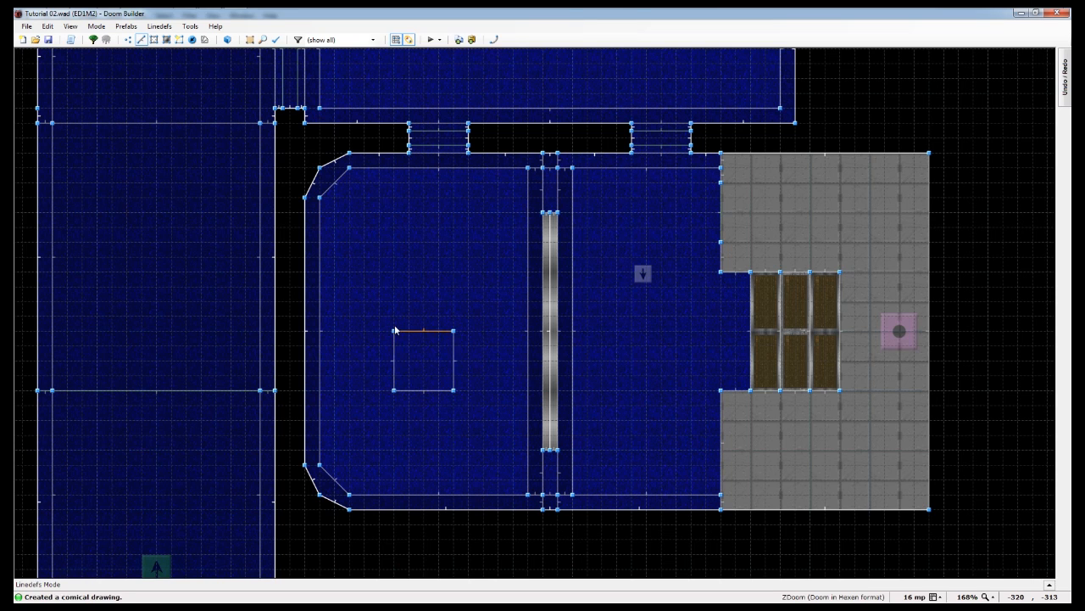
{"action": "key", "text": "space"}
{"action": "key", "text": "Escape"}
Set the new square sector's floor texture to GATE3 from the Hell set
{"action": "key", "text": "s"}
{"action": "right_click", "coordinate": [417, 380]}
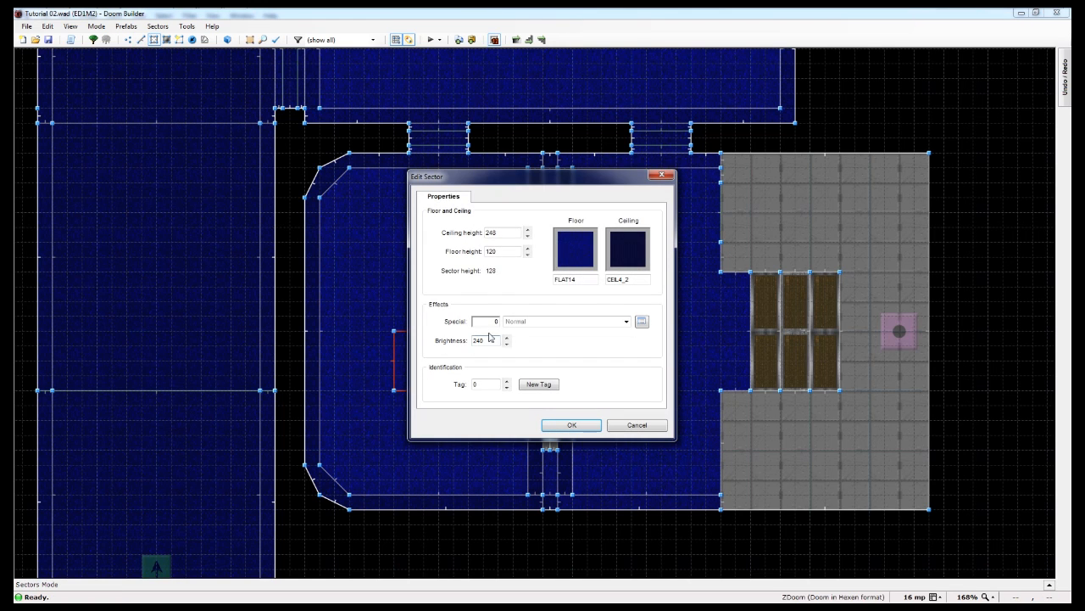
{"action": "left_click", "coordinate": [576, 258]}
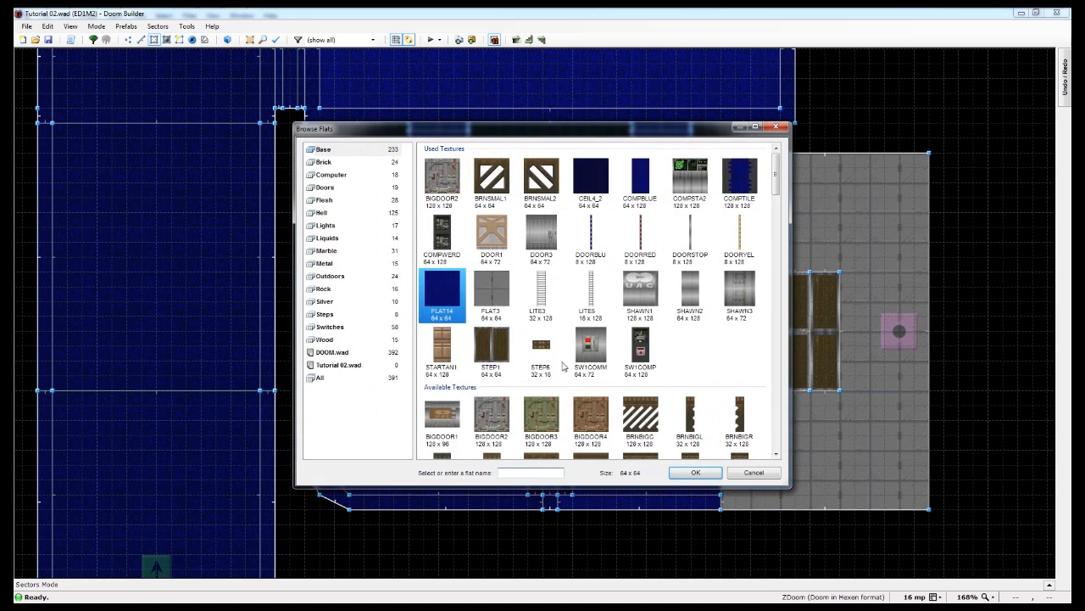
{"action": "left_click", "coordinate": [702, 383]}
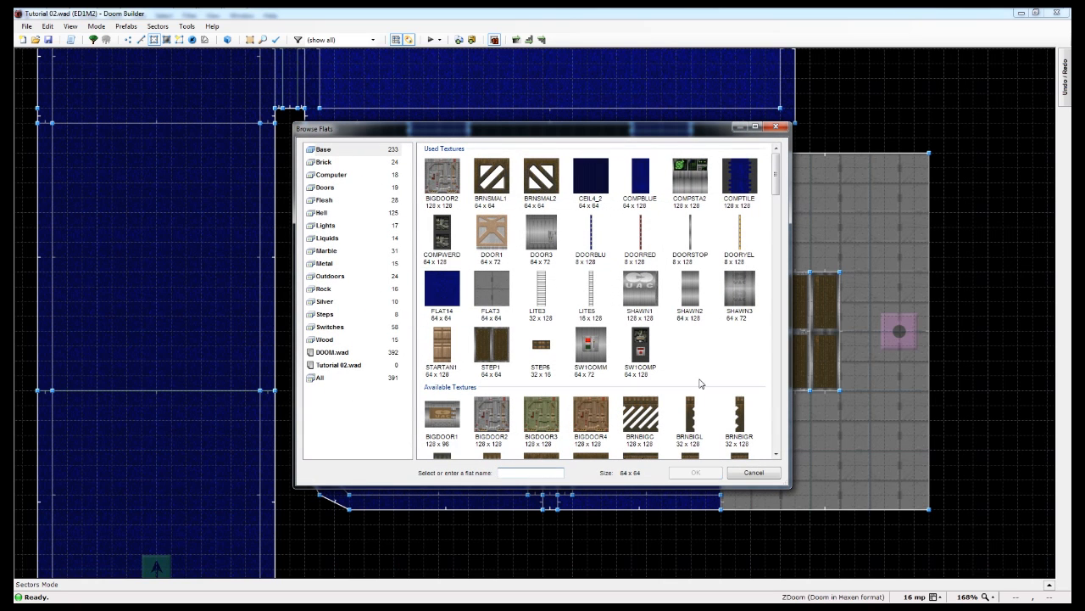
{"action": "scroll", "coordinate": [700, 382], "scroll_direction": "down", "scroll_amount": 3}
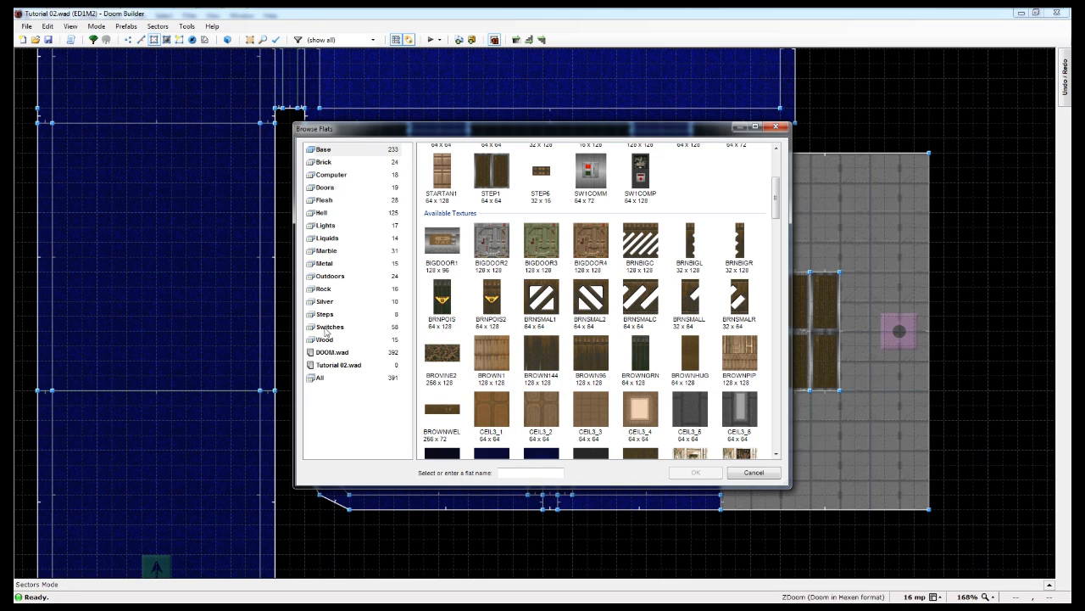
{"action": "left_click", "coordinate": [325, 214]}
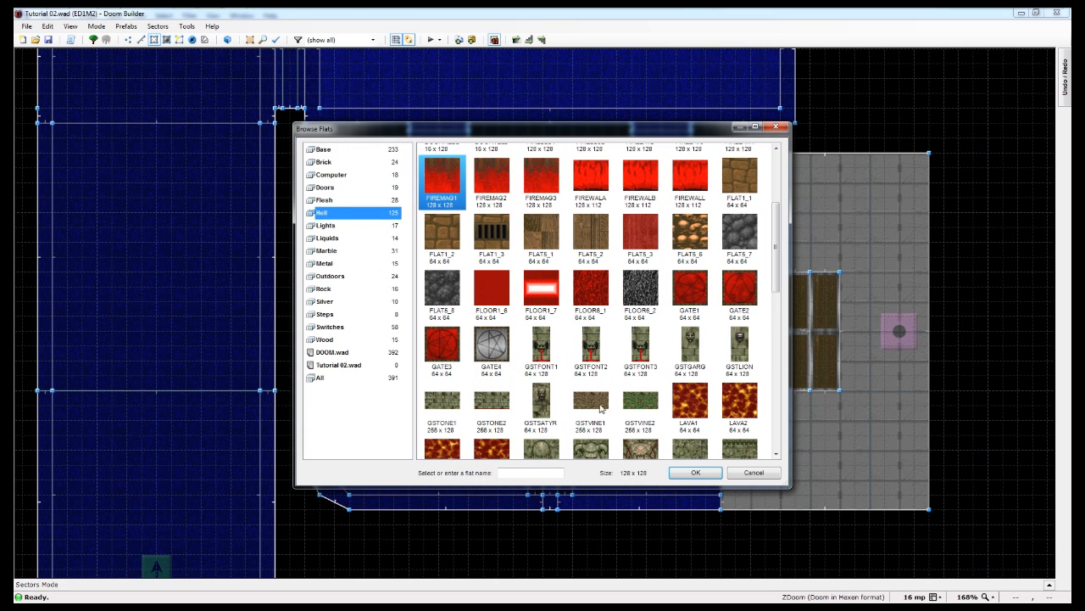
{"action": "left_click", "coordinate": [485, 358]}
{"action": "scroll", "coordinate": [551, 377], "scroll_direction": "down", "scroll_amount": 4}
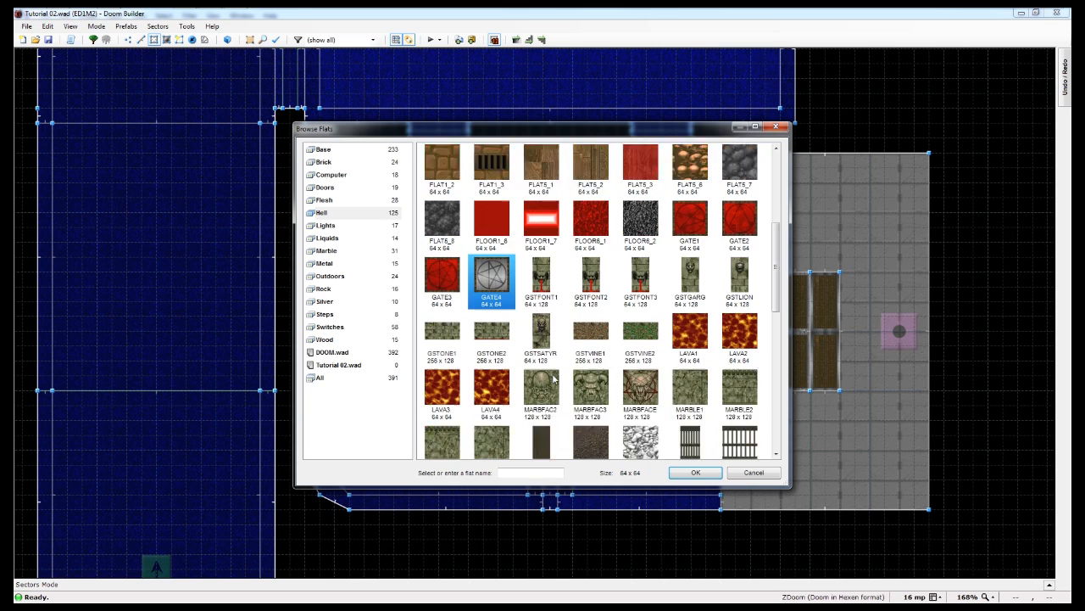
{"action": "scroll", "coordinate": [555, 379], "scroll_direction": "down", "scroll_amount": 6}
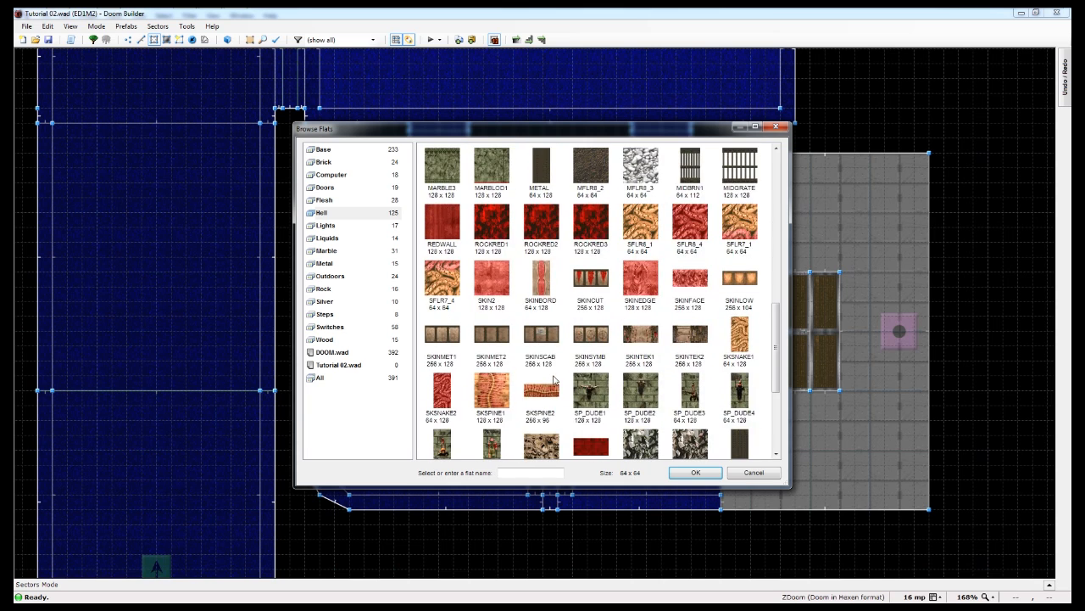
{"action": "scroll", "coordinate": [555, 382], "scroll_direction": "down", "scroll_amount": 1}
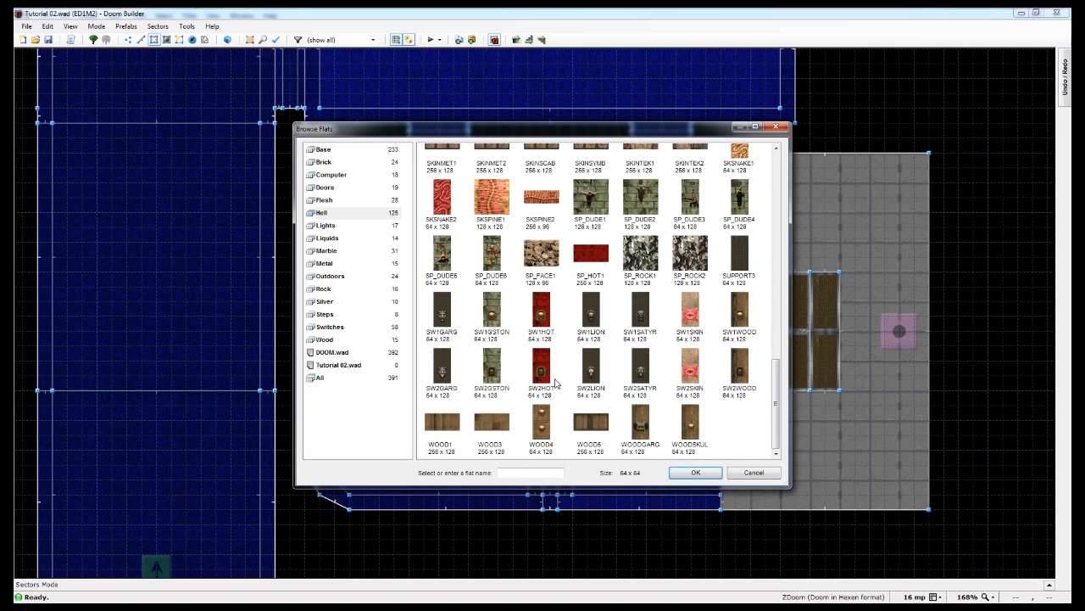
{"action": "scroll", "coordinate": [556, 382], "scroll_direction": "up", "scroll_amount": 3}
{"action": "scroll", "coordinate": [556, 383], "scroll_direction": "up", "scroll_amount": 5}
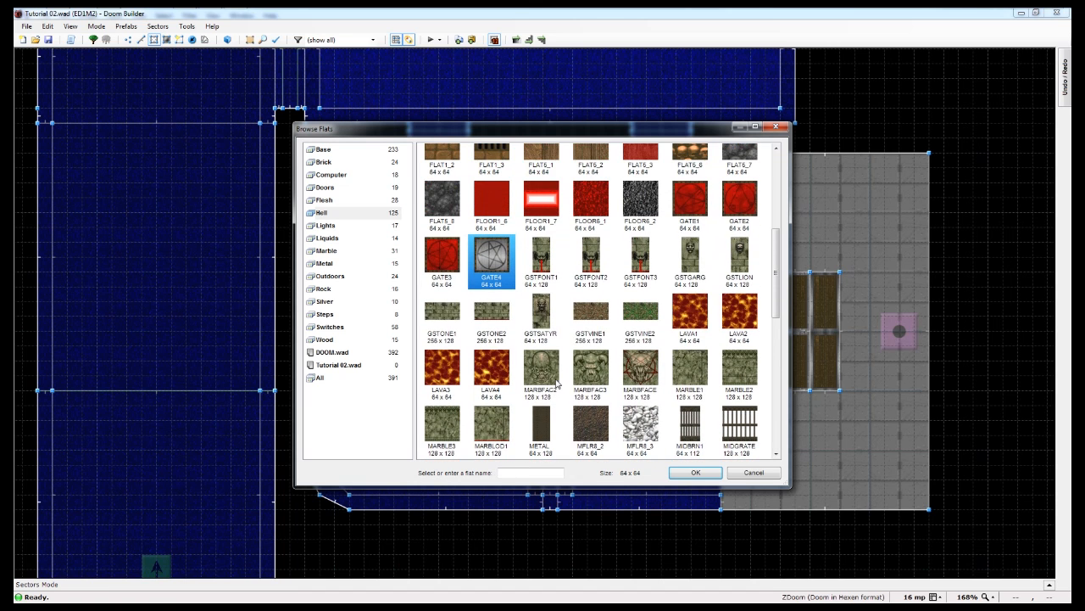
{"action": "left_click", "coordinate": [445, 265]}
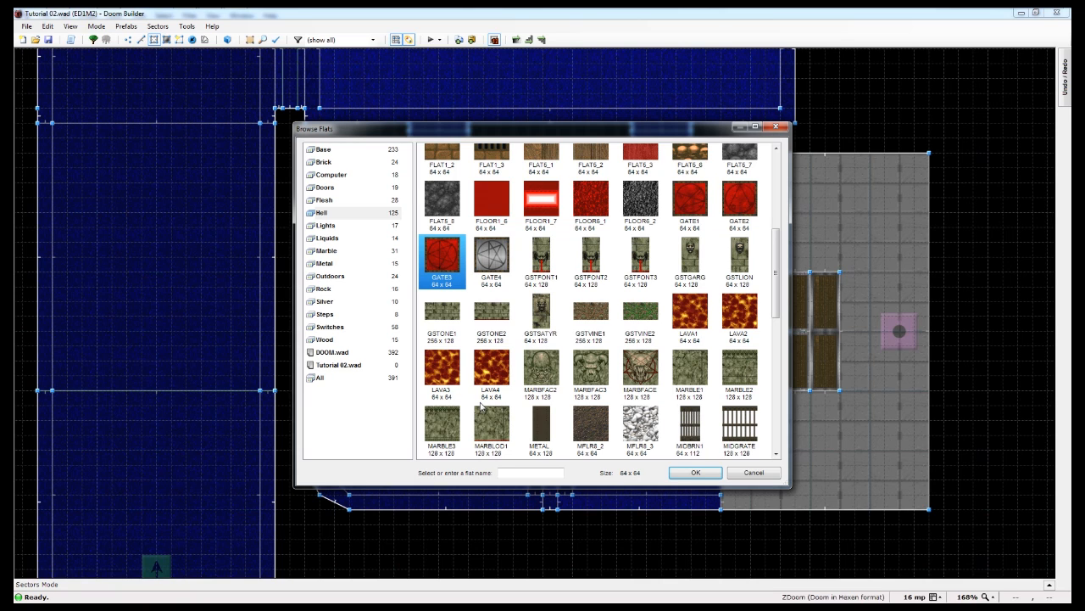
{"action": "left_click", "coordinate": [702, 480]}
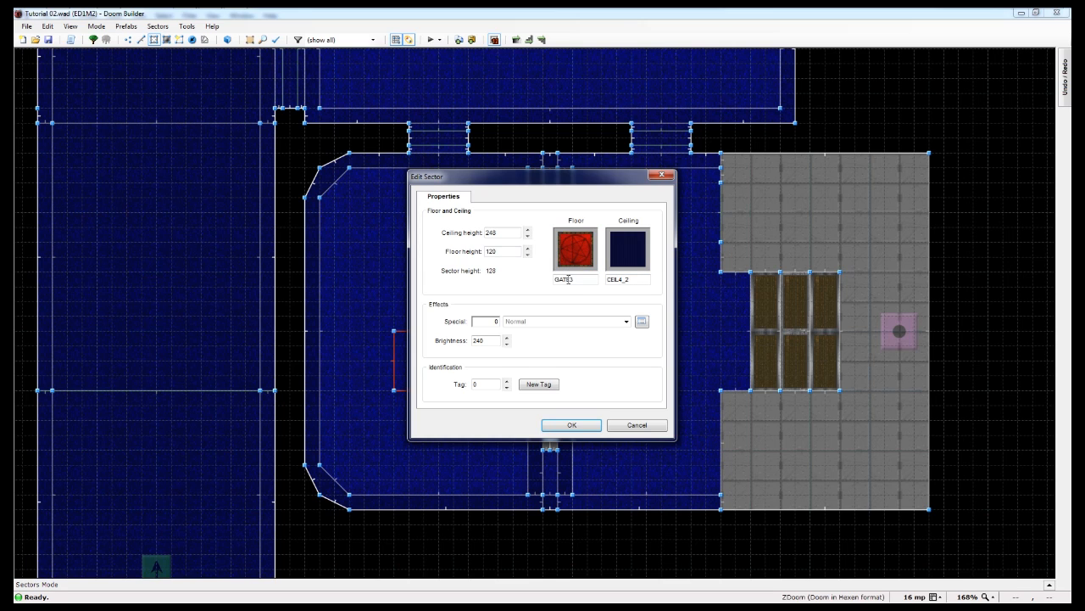
{"action": "left_click", "coordinate": [571, 426]}
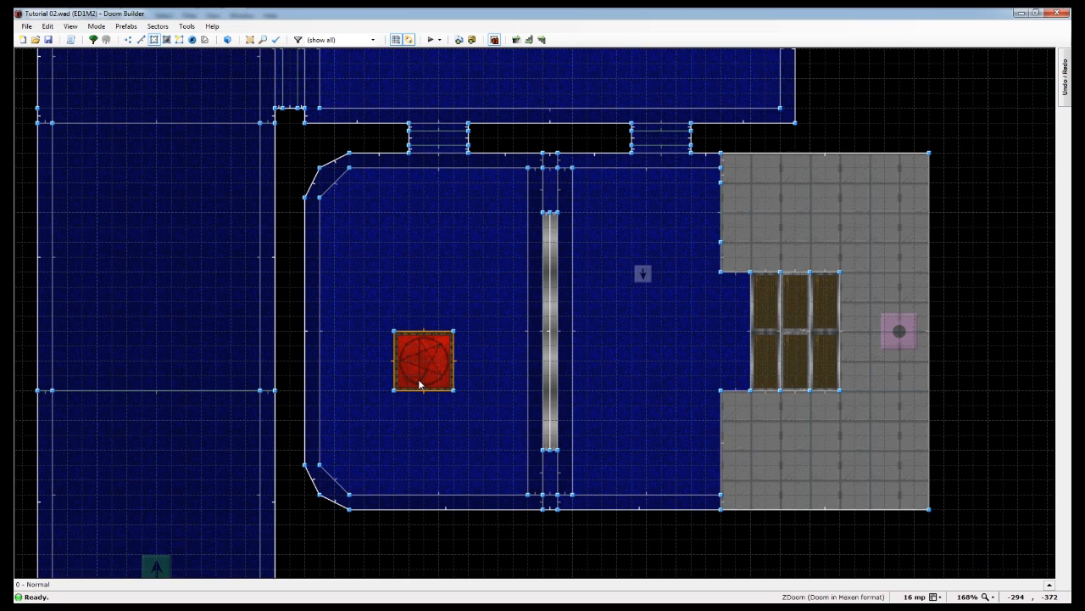
Raise the pentagram sector's floor height to 136 in the 3D view and return to the 2D map
{"action": "key", "text": "w"}
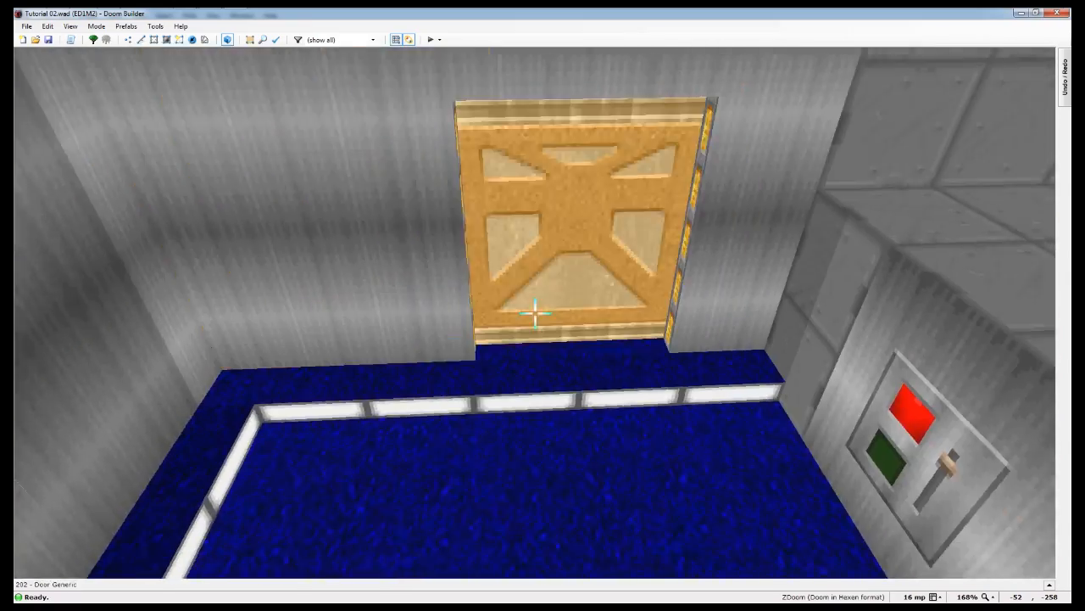
{"action": "key", "text": "w"}
{"action": "key", "text": "e"}
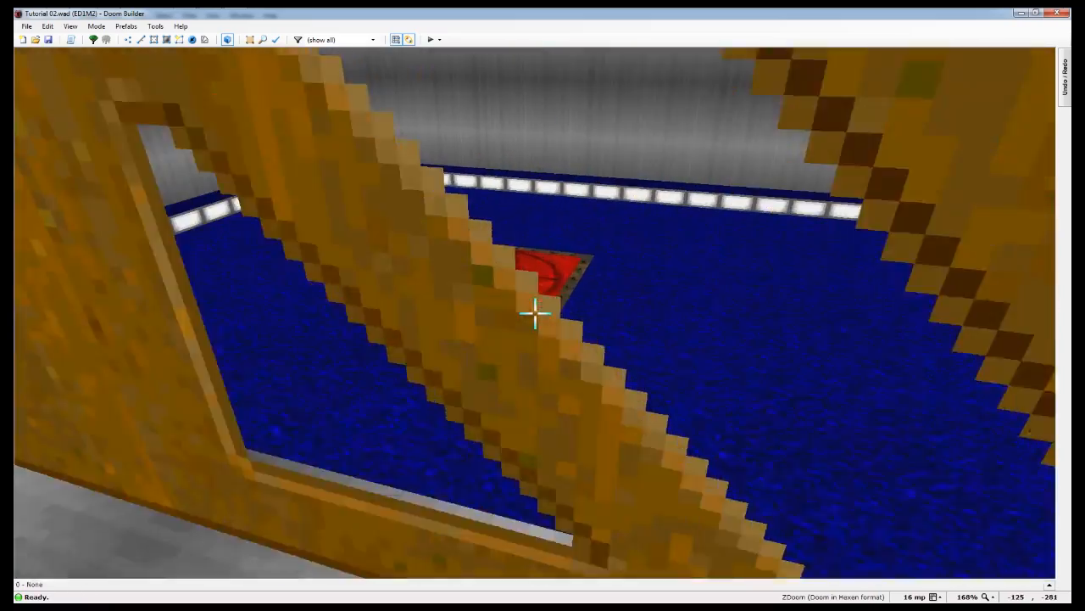
{"action": "key", "text": "d"}
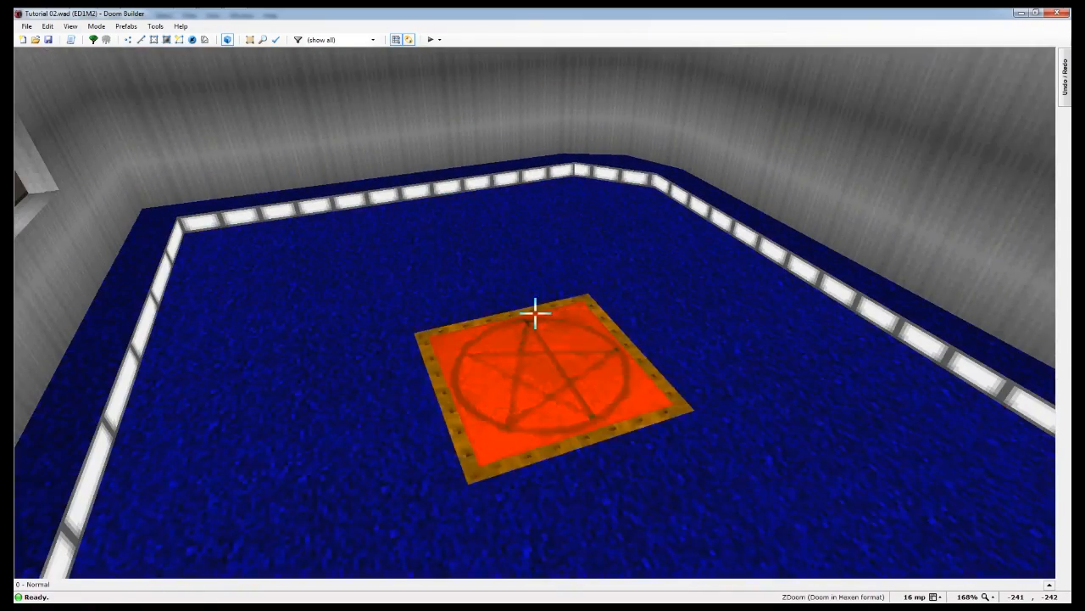
{"action": "scroll", "coordinate": [535, 313], "scroll_direction": "up", "scroll_amount": 3}
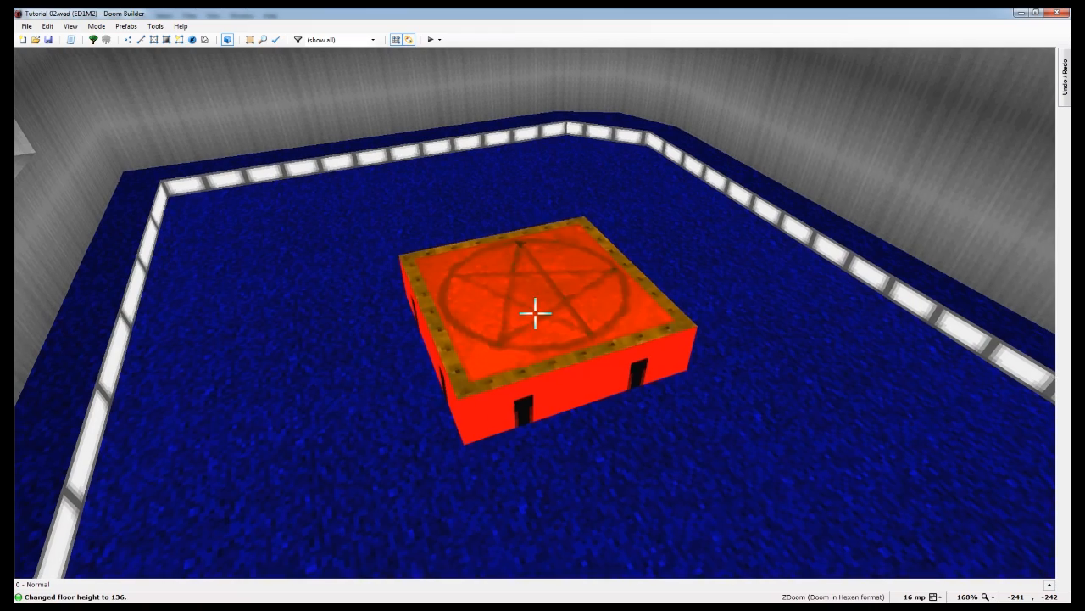
{"action": "key", "text": "f"}
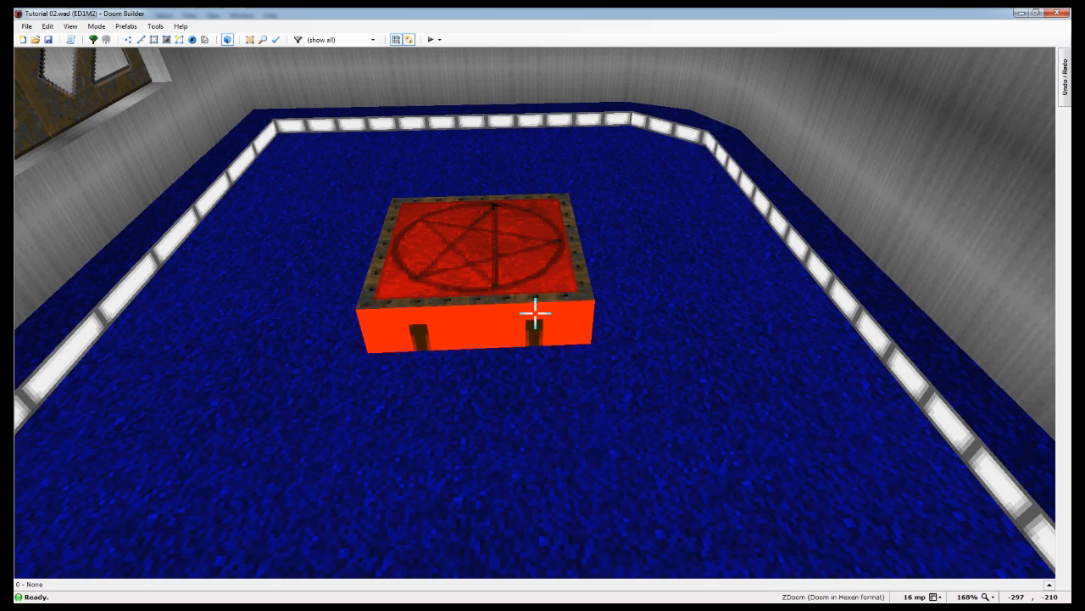
{"action": "key", "text": "q"}
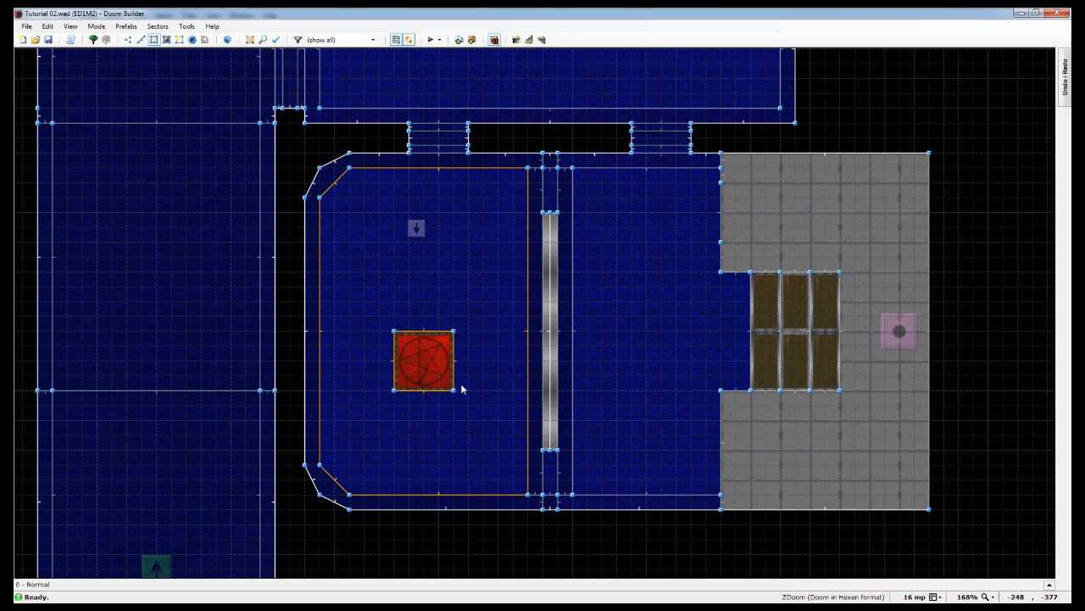
Set the front lower texture of the pentagram platform's four linedefs to FLOOR1_6 from the Hell set
{"action": "key", "text": "l"}
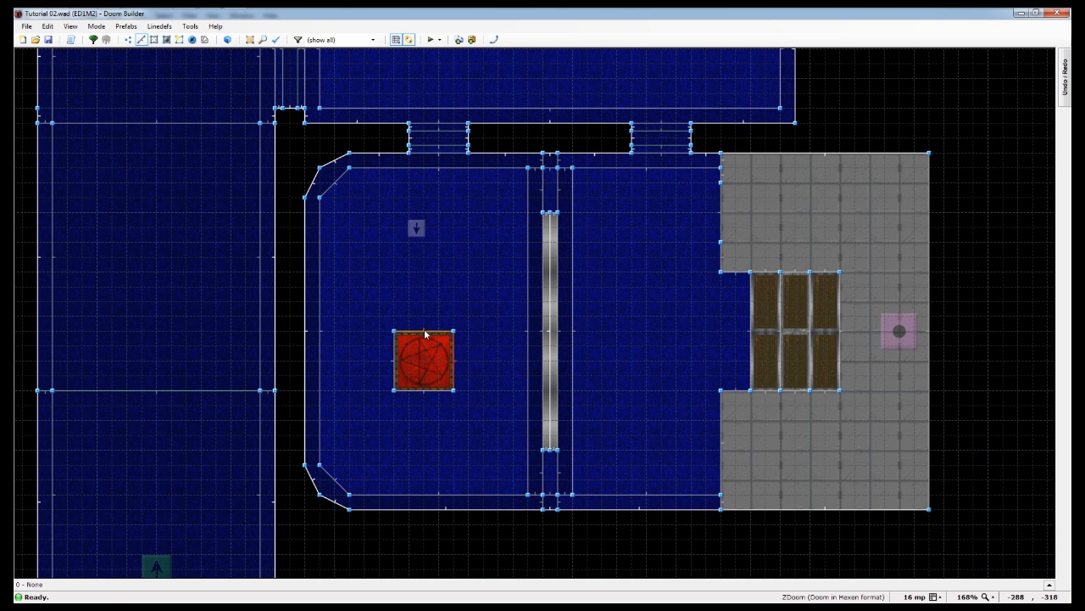
{"action": "right_click", "coordinate": [425, 398]}
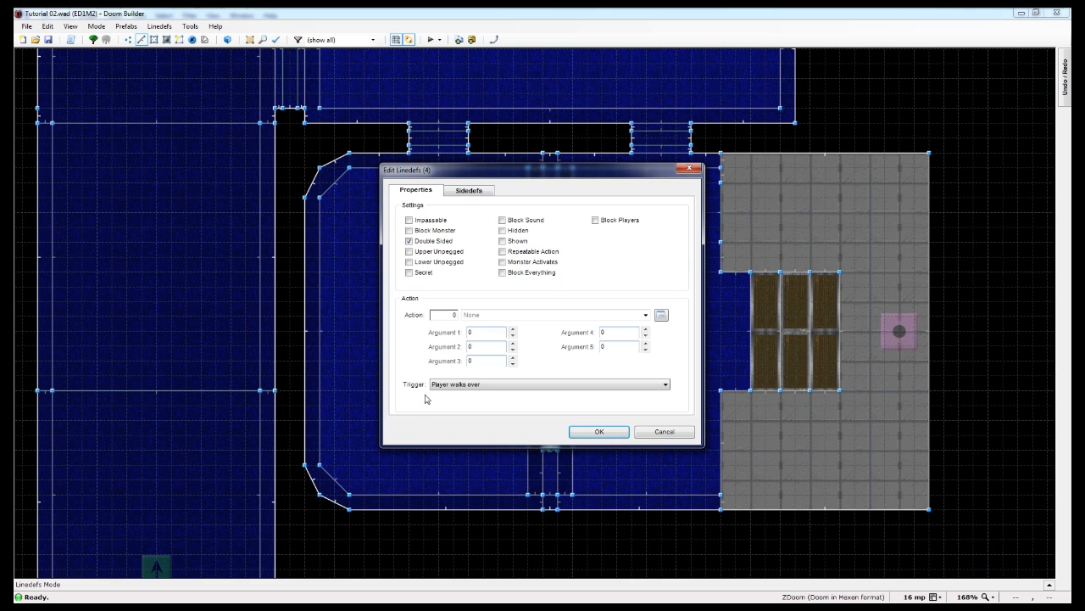
{"action": "left_click", "coordinate": [470, 189]}
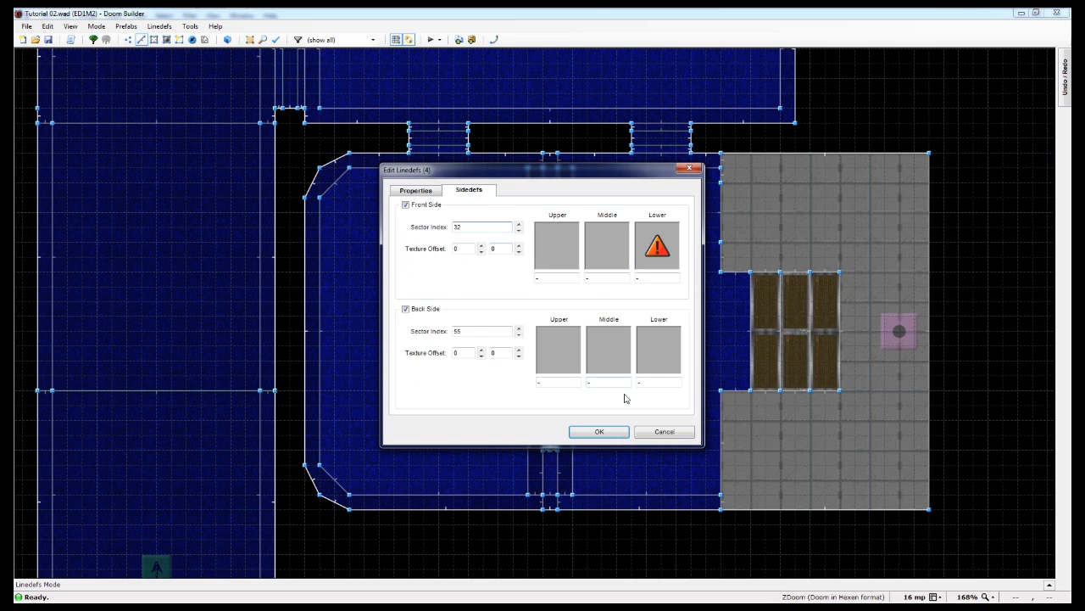
{"action": "left_click", "coordinate": [659, 253]}
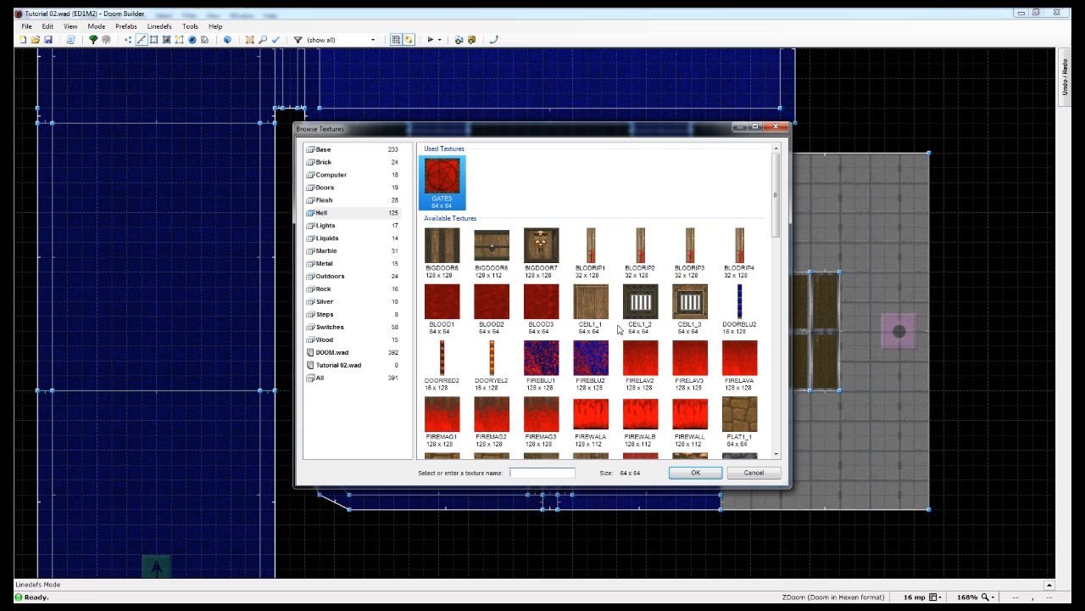
{"action": "left_click", "coordinate": [323, 150]}
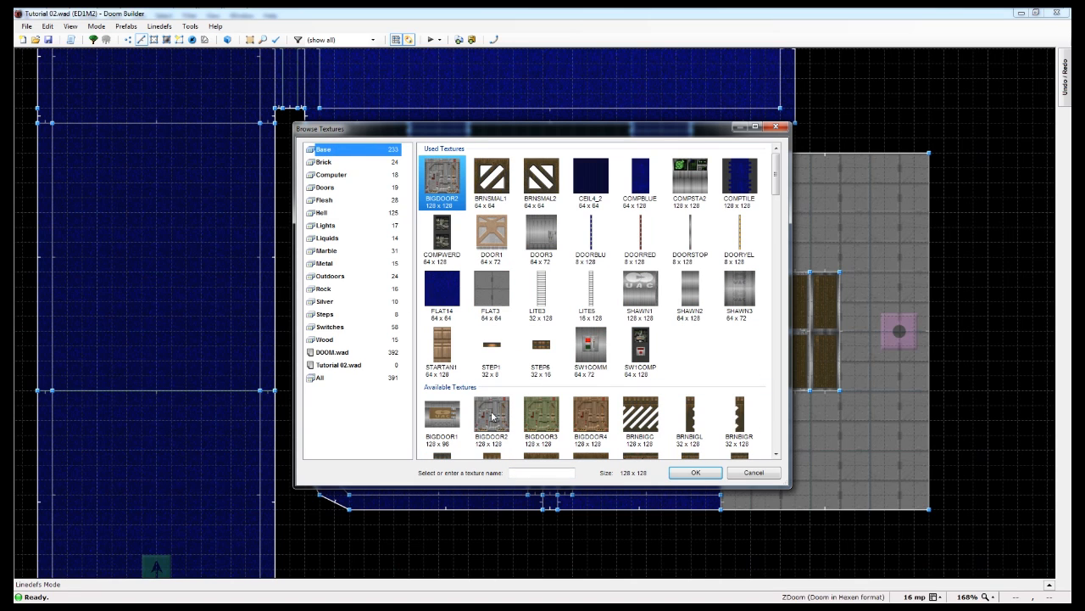
{"action": "left_click", "coordinate": [642, 420]}
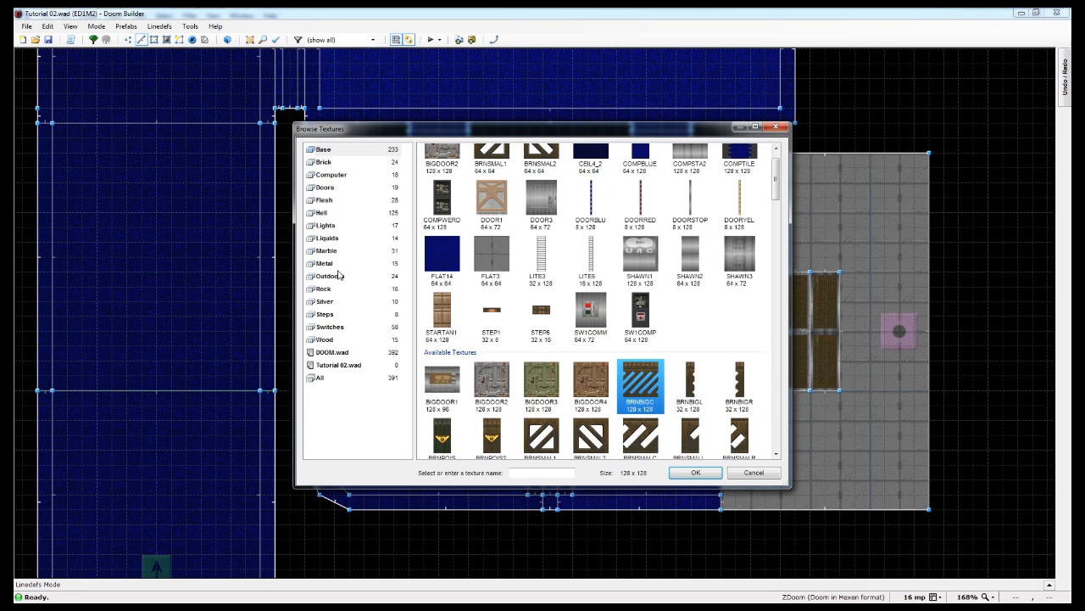
{"action": "left_click", "coordinate": [326, 212]}
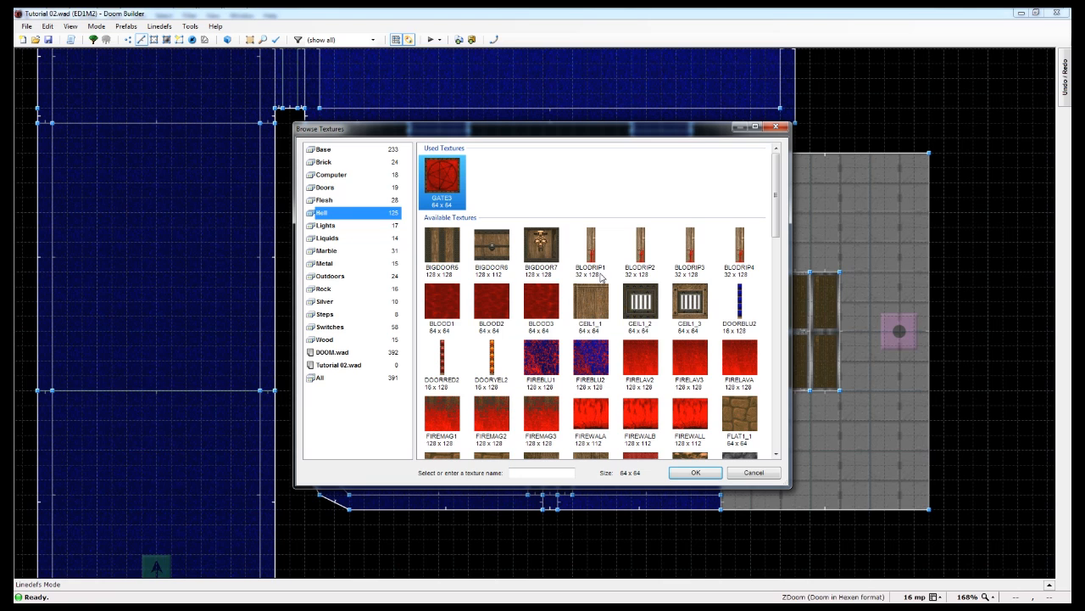
{"action": "left_click", "coordinate": [603, 277]}
{"action": "scroll", "coordinate": [614, 339], "scroll_direction": "down", "scroll_amount": 3}
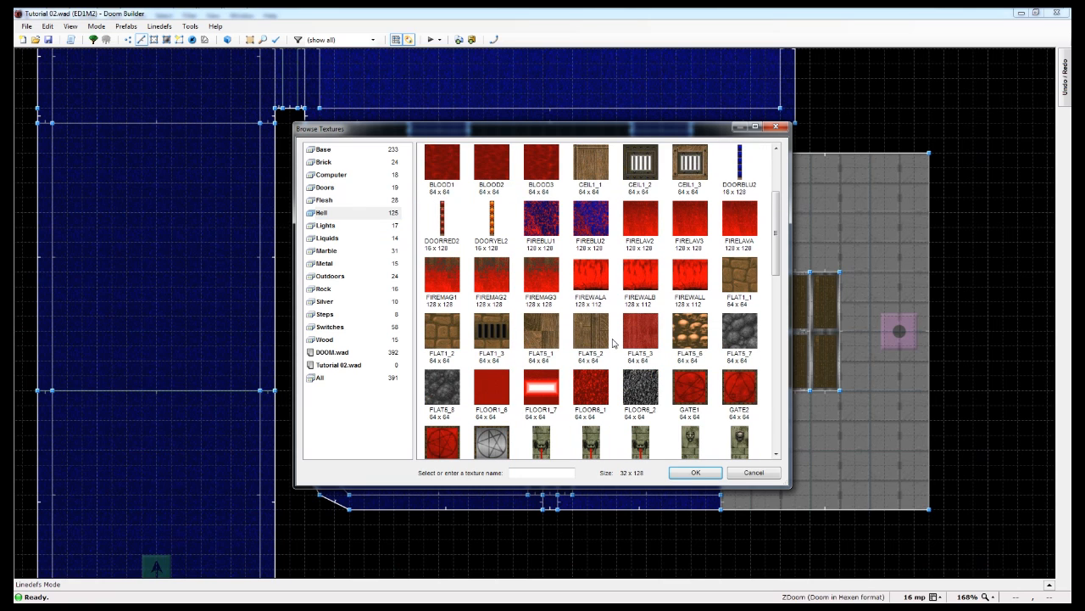
{"action": "scroll", "coordinate": [613, 341], "scroll_direction": "down", "scroll_amount": 1}
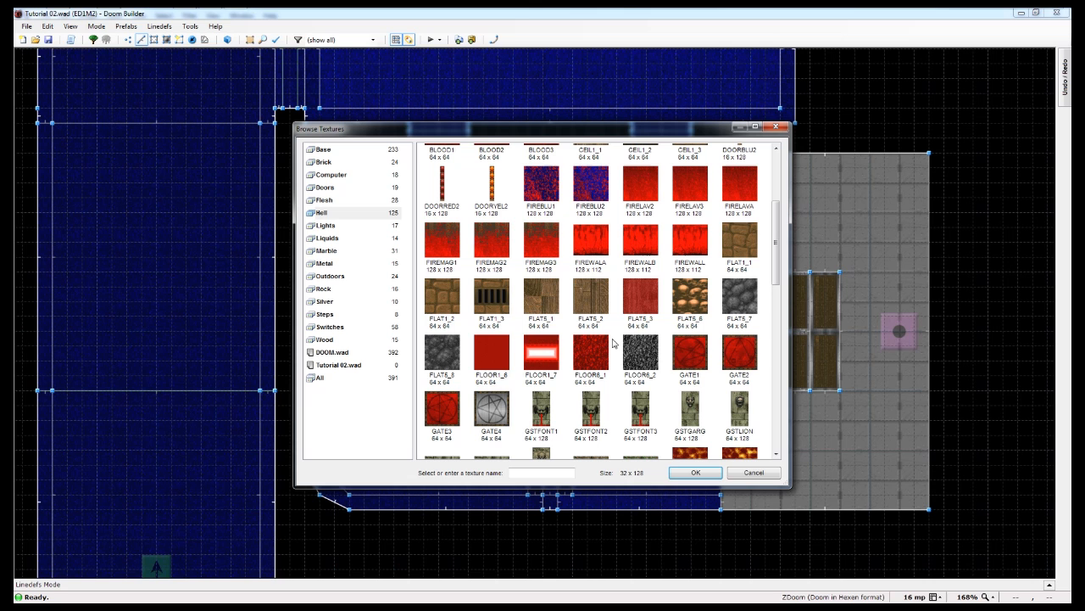
{"action": "left_click", "coordinate": [488, 360]}
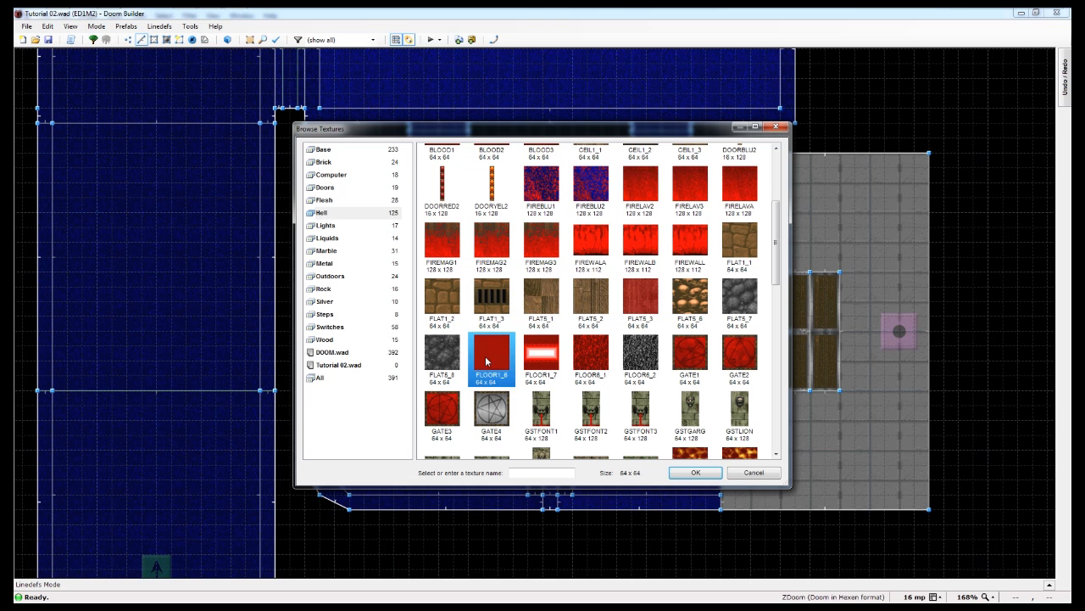
{"action": "left_click", "coordinate": [694, 472]}
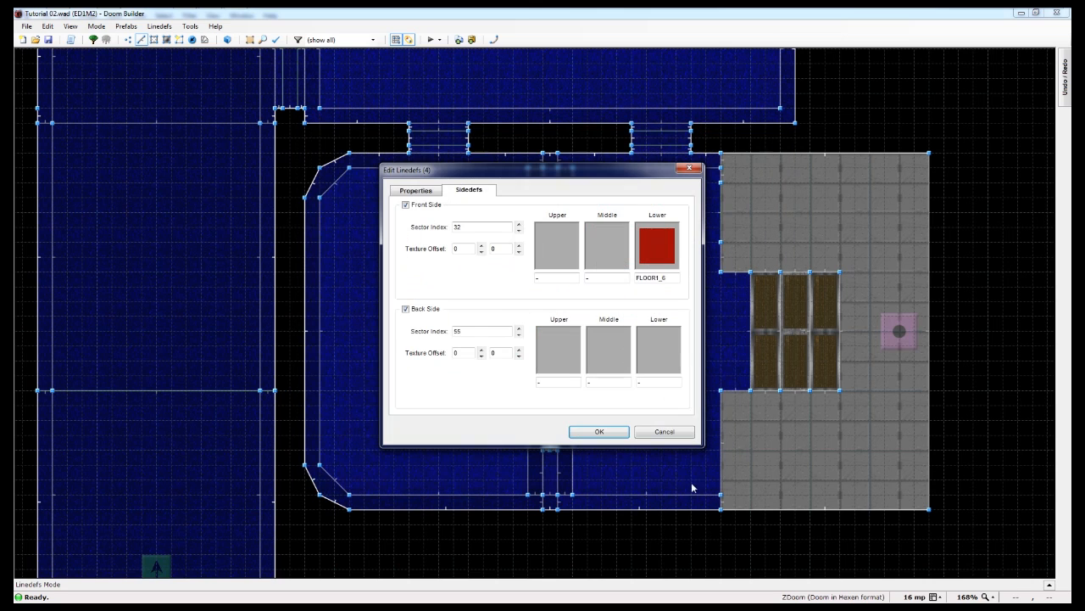
{"action": "left_click", "coordinate": [617, 430]}
Lower the pentagram platform's floor height to 128 in the 3D view and return to the 2D map
{"action": "key", "text": "w"}
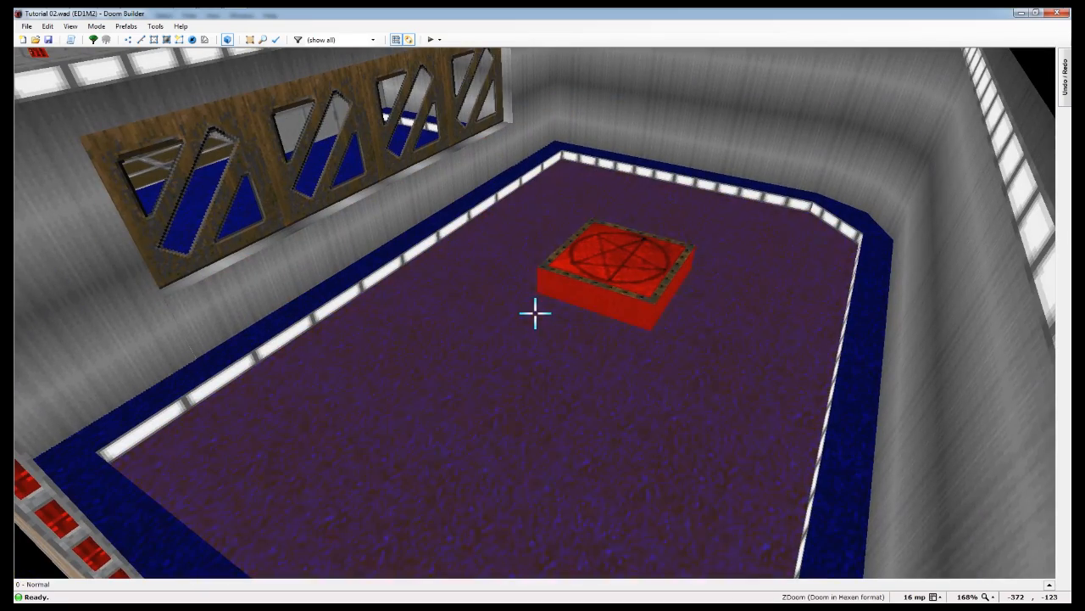
{"action": "key", "text": "d"}
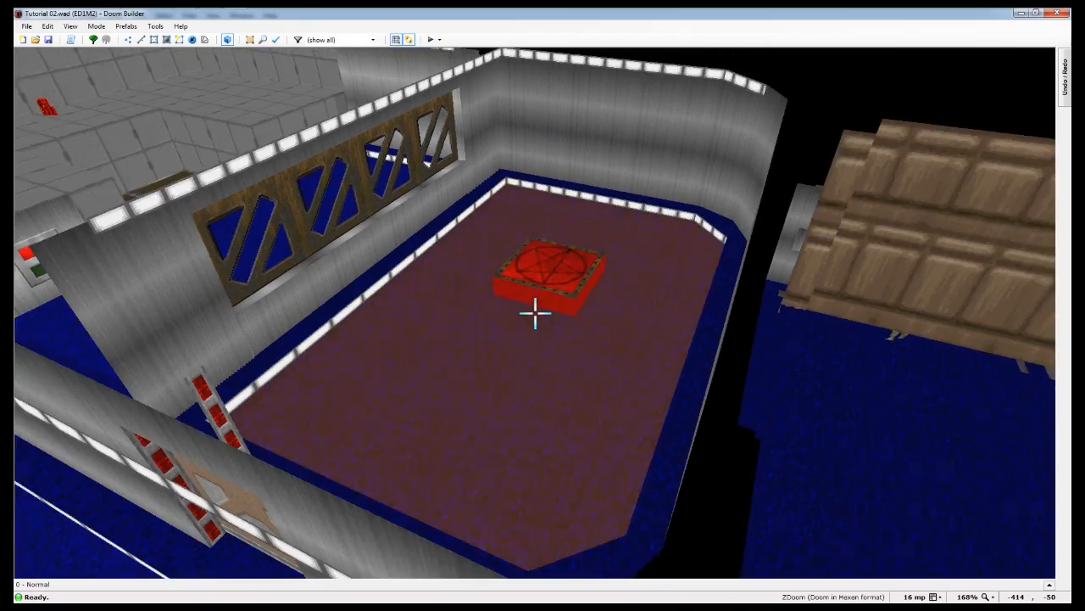
{"action": "key", "text": "e"}
{"action": "key", "text": "f"}
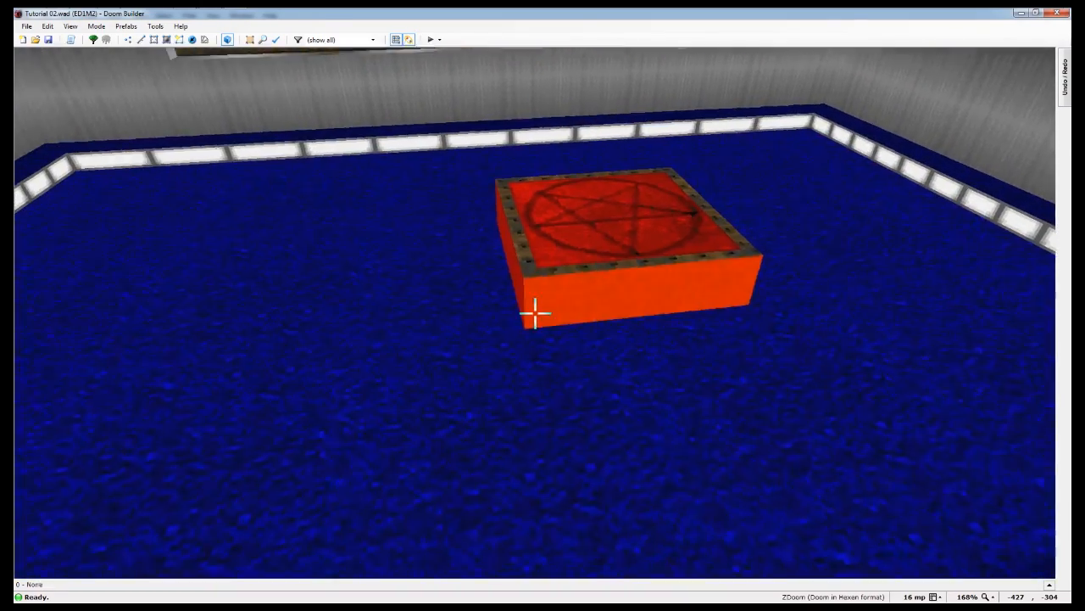
{"action": "key", "text": "f"}
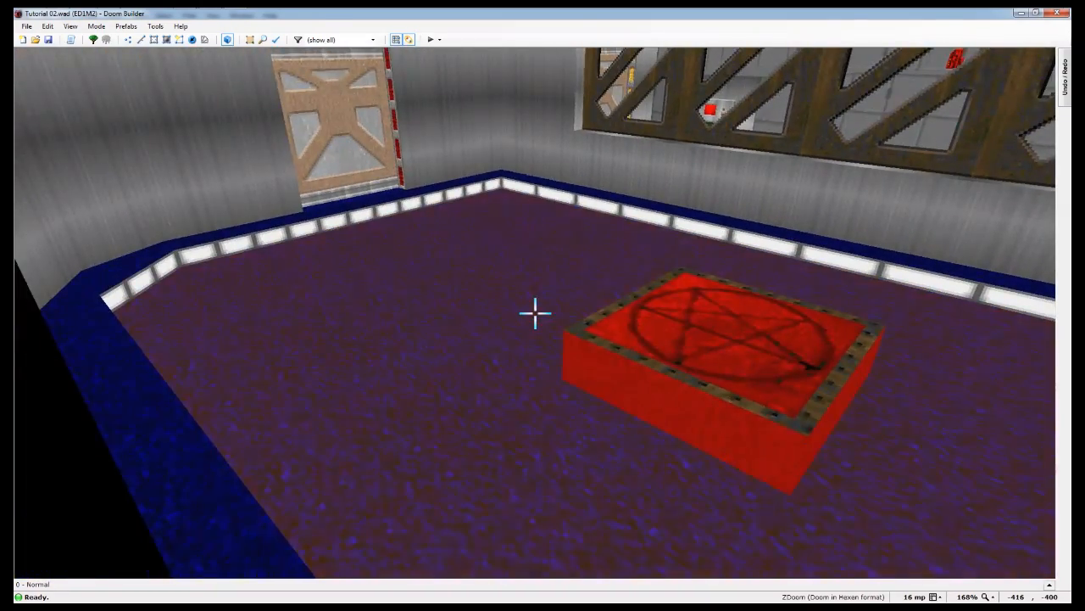
{"action": "scroll", "coordinate": [535, 313], "scroll_direction": "down", "scroll_amount": 2}
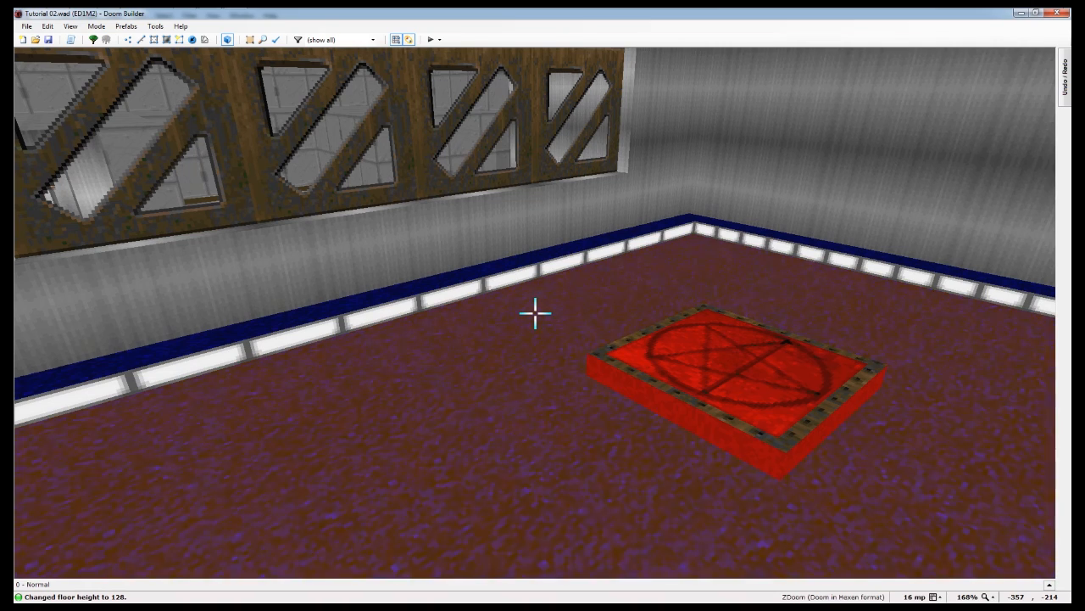
{"action": "key", "text": "w"}
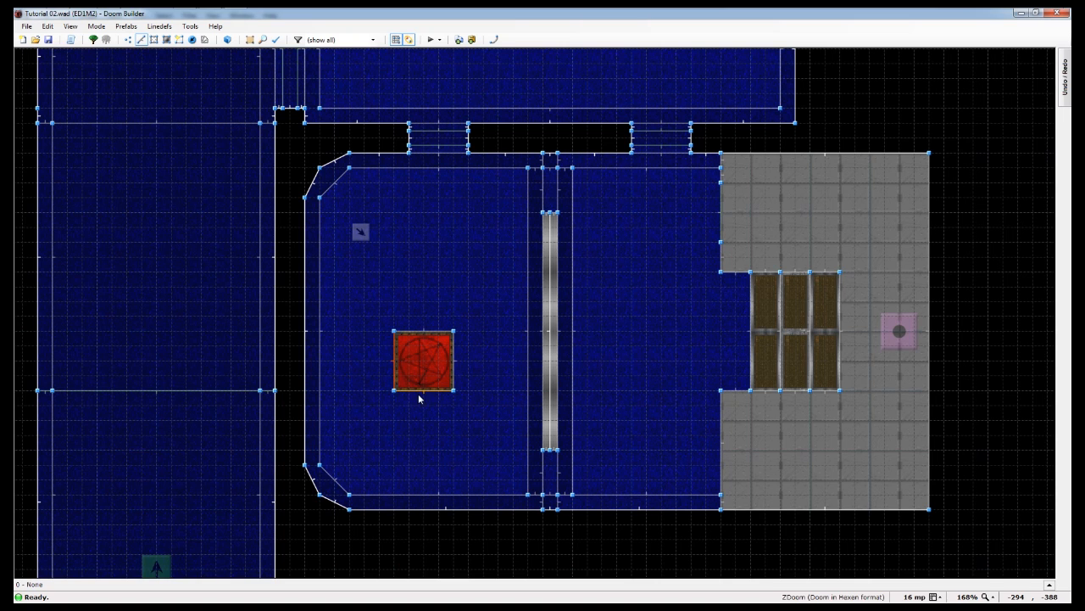
Assign the End Normal action (243) to the pentagram platform's four linedefs, with the trigger Player walks over
{"action": "right_click", "coordinate": [423, 334]}
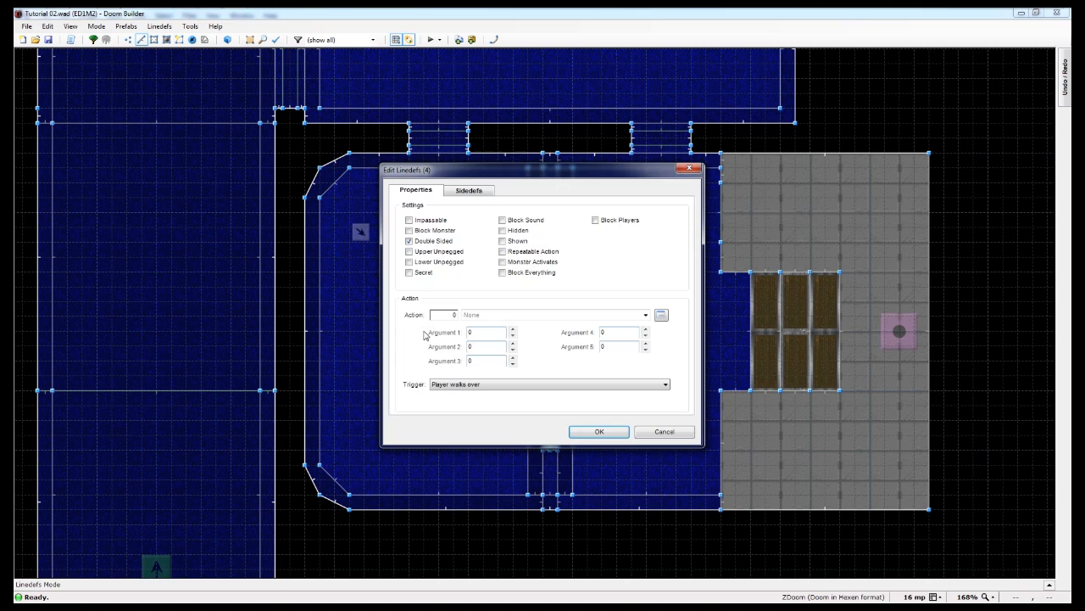
{"action": "left_click", "coordinate": [645, 315]}
{"action": "left_click", "coordinate": [645, 314]}
{"action": "left_click", "coordinate": [661, 314]}
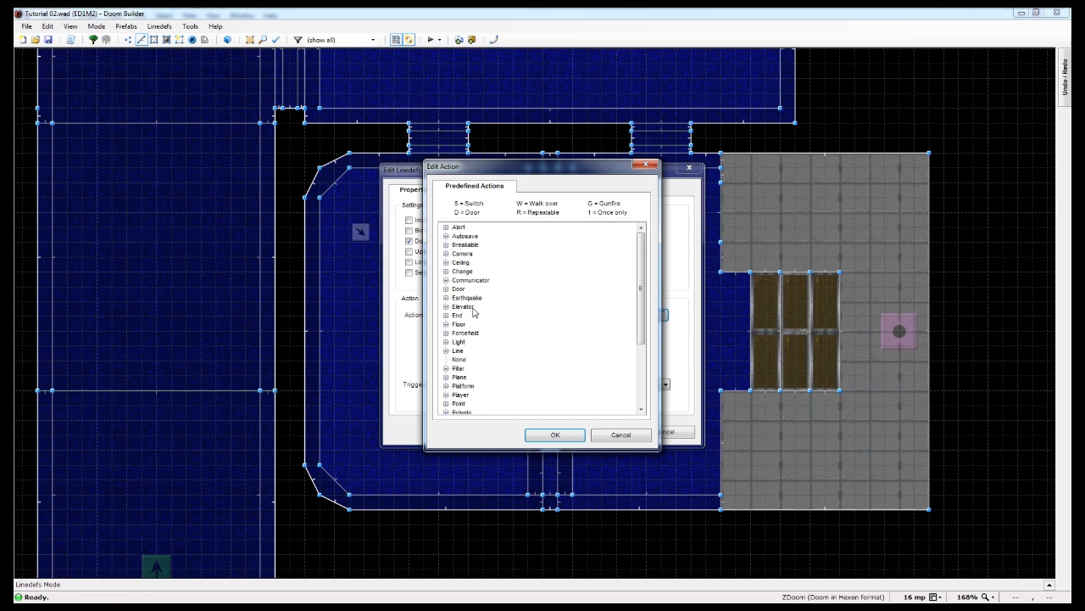
{"action": "left_click_drag", "start_coordinate": [644, 257], "coordinate": [652, 343]}
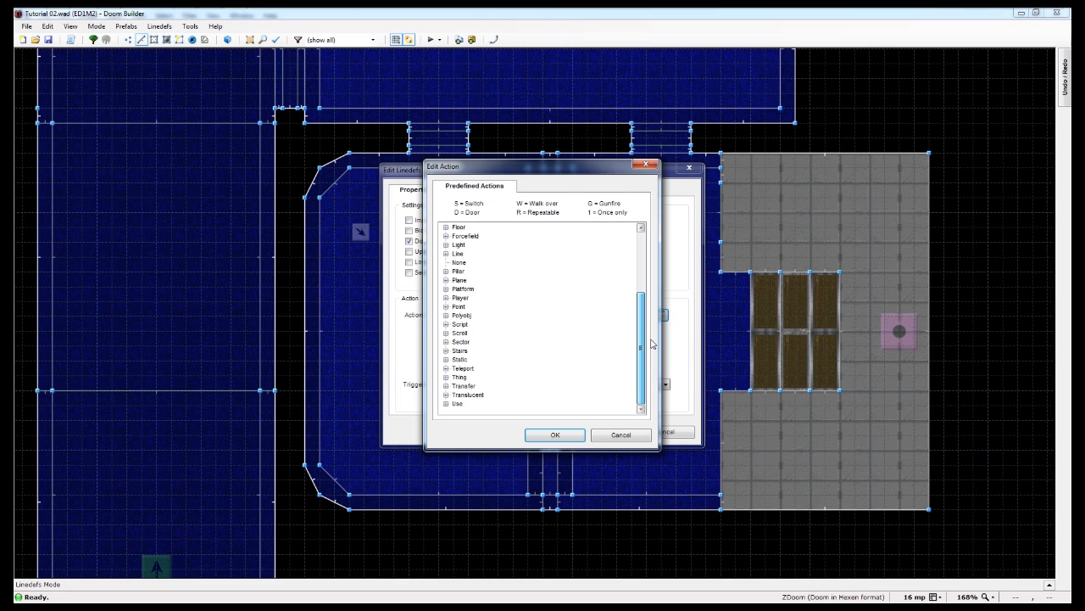
{"action": "left_click_drag", "start_coordinate": [653, 343], "coordinate": [634, 256]}
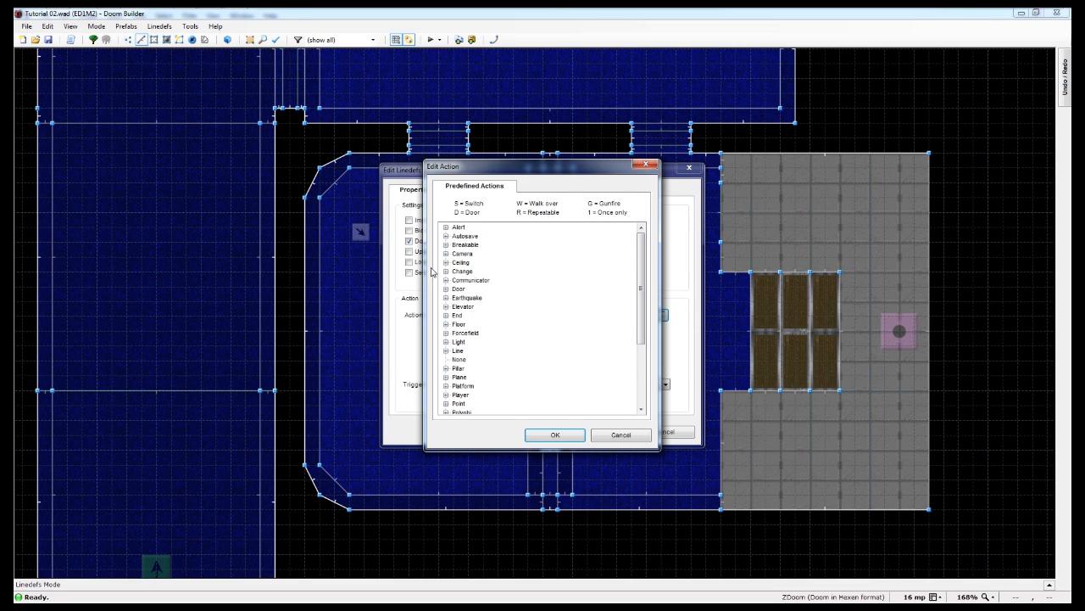
{"action": "left_click", "coordinate": [446, 324]}
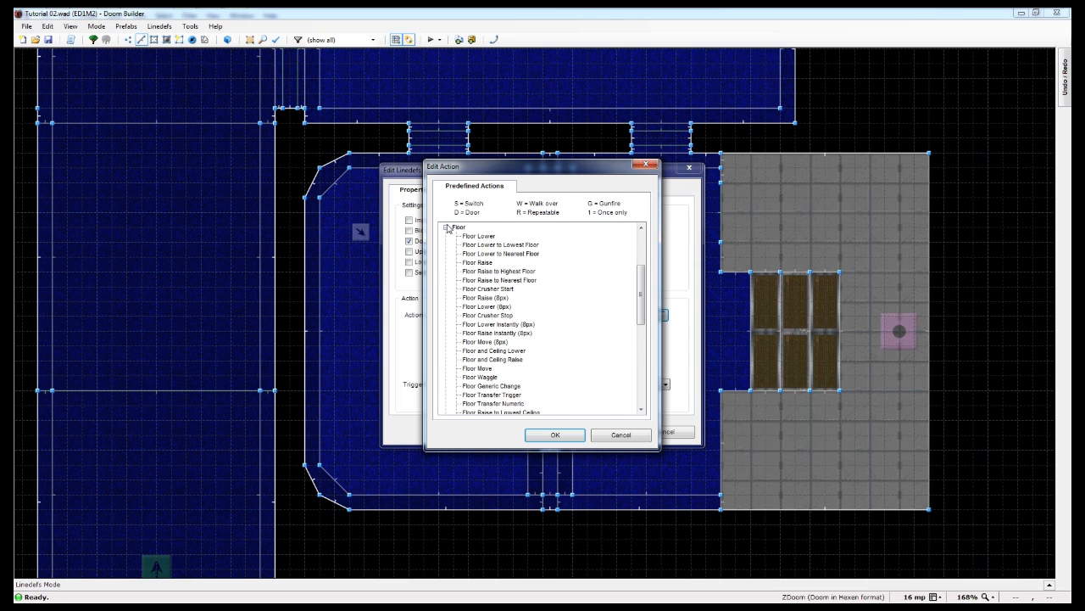
{"action": "left_click", "coordinate": [446, 227]}
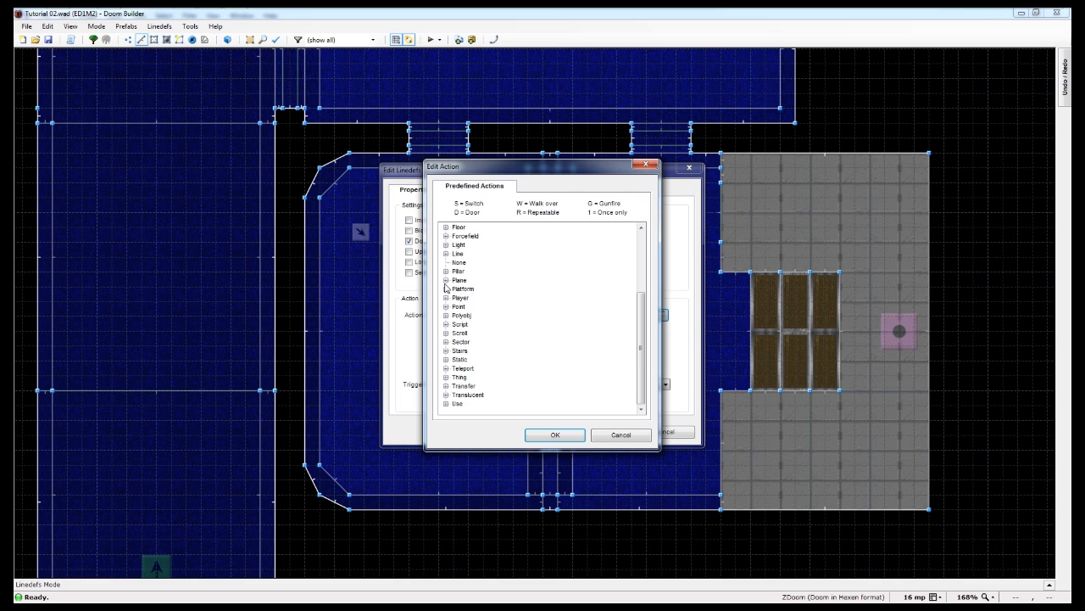
{"action": "scroll", "coordinate": [445, 289], "scroll_direction": "up", "scroll_amount": 1}
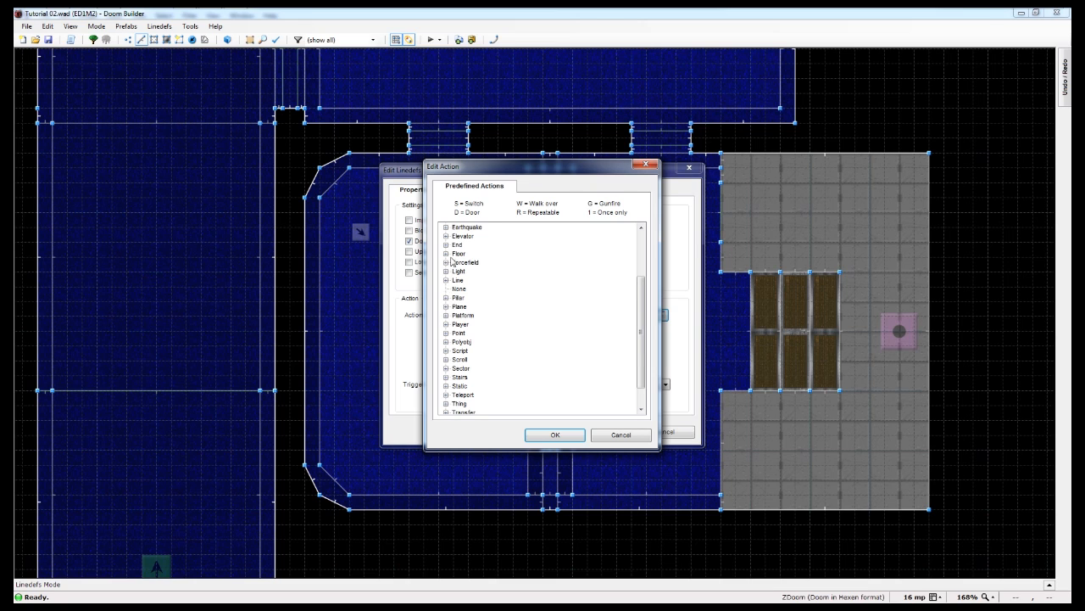
{"action": "left_click", "coordinate": [446, 245]}
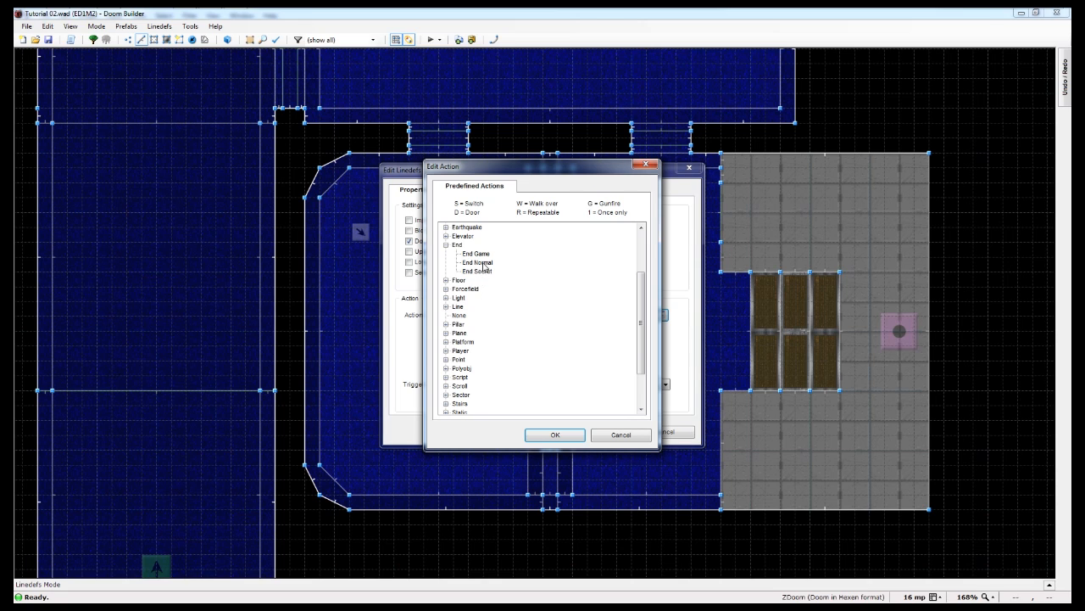
{"action": "left_click", "coordinate": [479, 263]}
{"action": "left_click", "coordinate": [550, 435]}
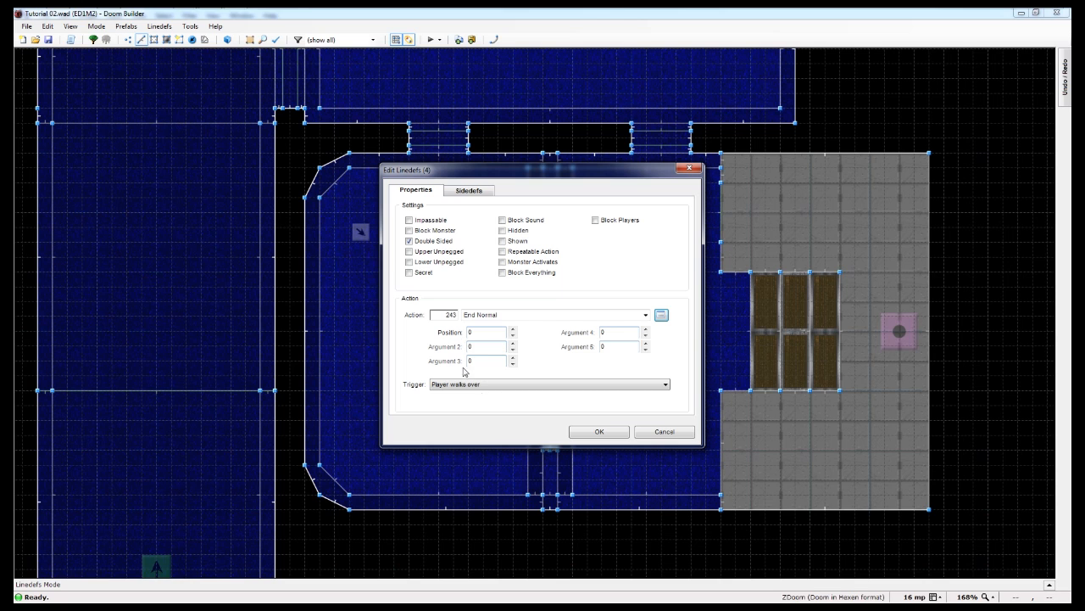
{"action": "left_click", "coordinate": [600, 433]}
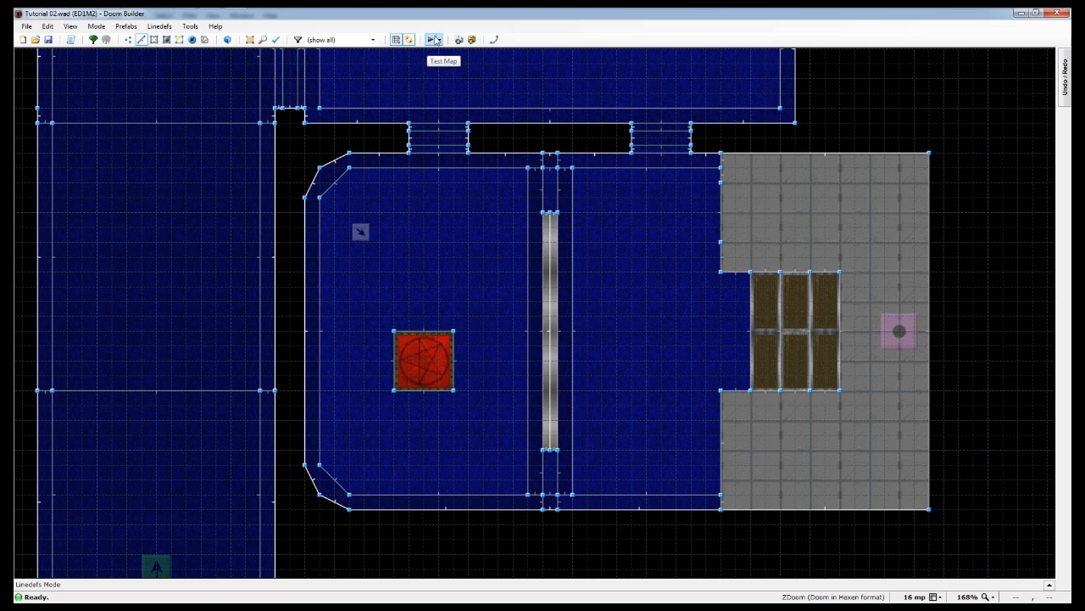
Launch a test of the map in GZDoom and walk from the start through the door into the computer-column room
{"action": "left_click", "coordinate": [430, 40]}
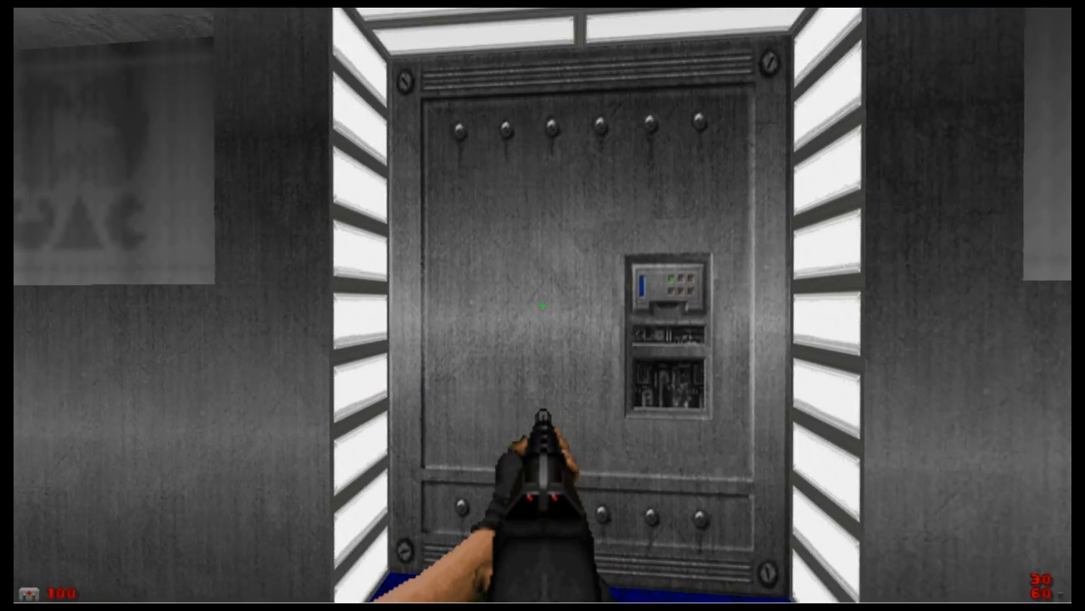
{"action": "key", "text": "s"}
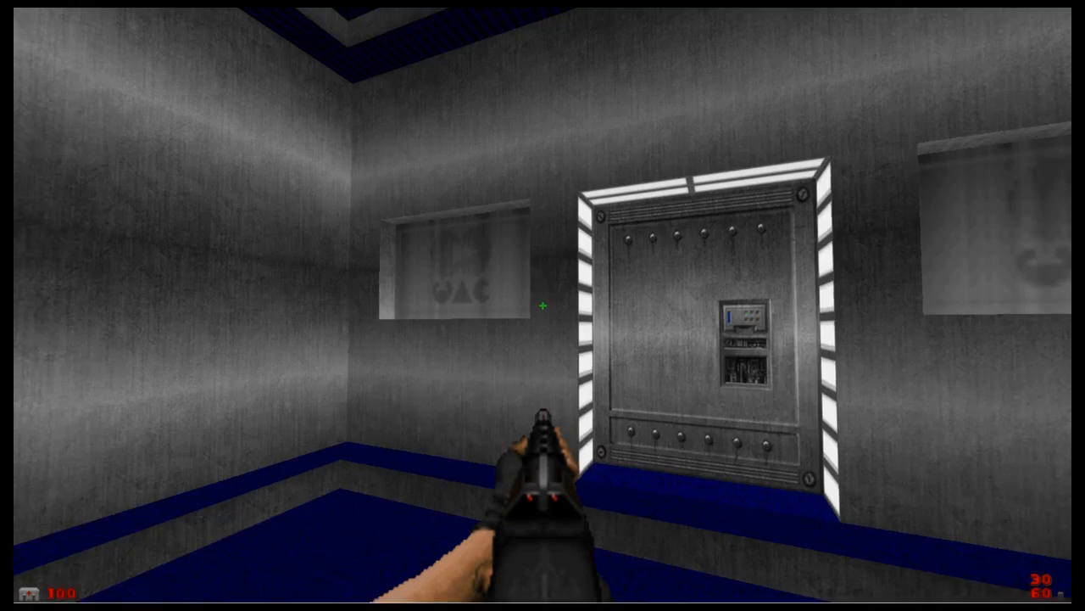
{"action": "key", "text": "d"}
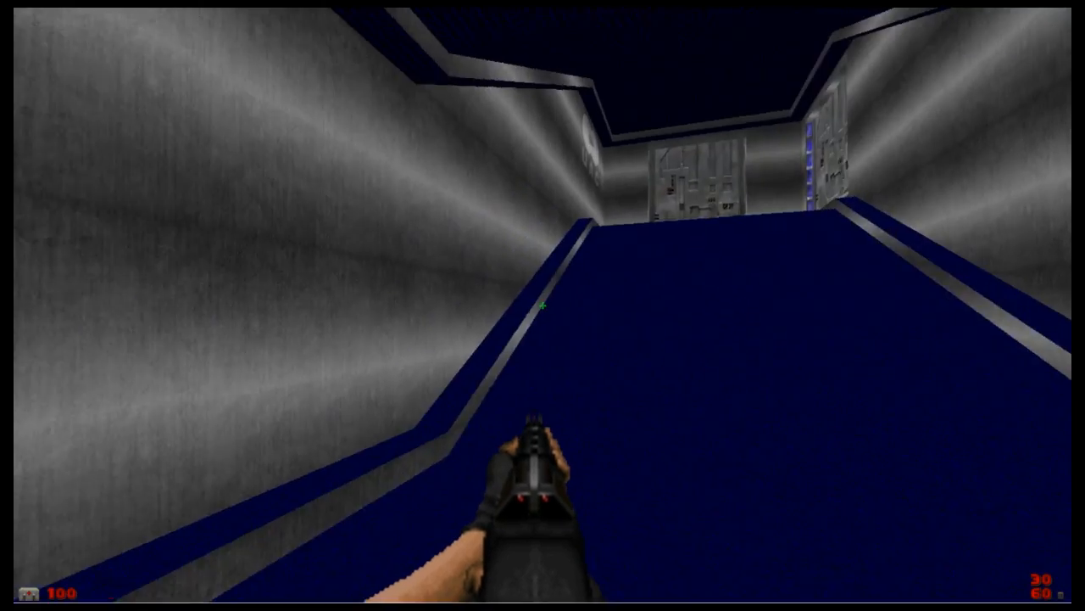
{"action": "key", "text": "w"}
{"action": "key", "text": "w"}
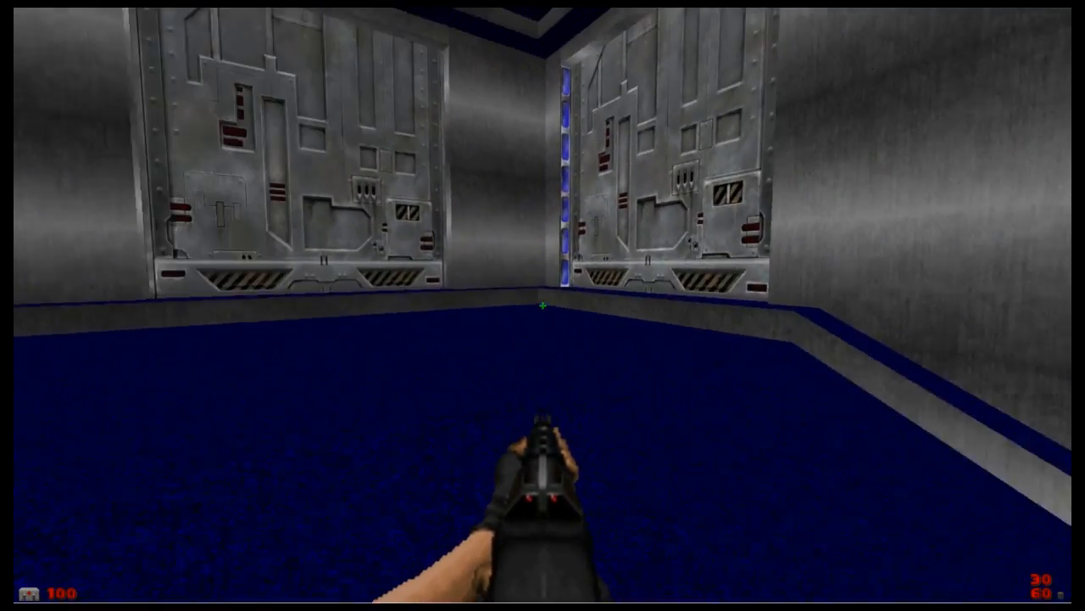
{"action": "key", "text": "w"}
{"action": "key", "text": "e"}
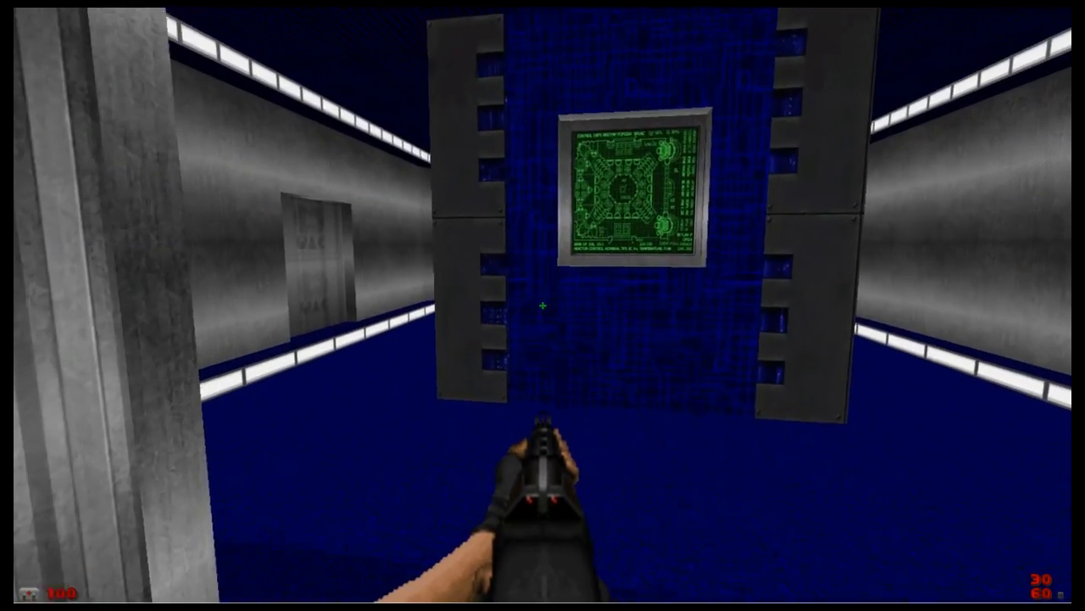
Go around the computer column in the test game and pick up the blue keycard from the dark alcove
{"action": "key", "text": "w"}
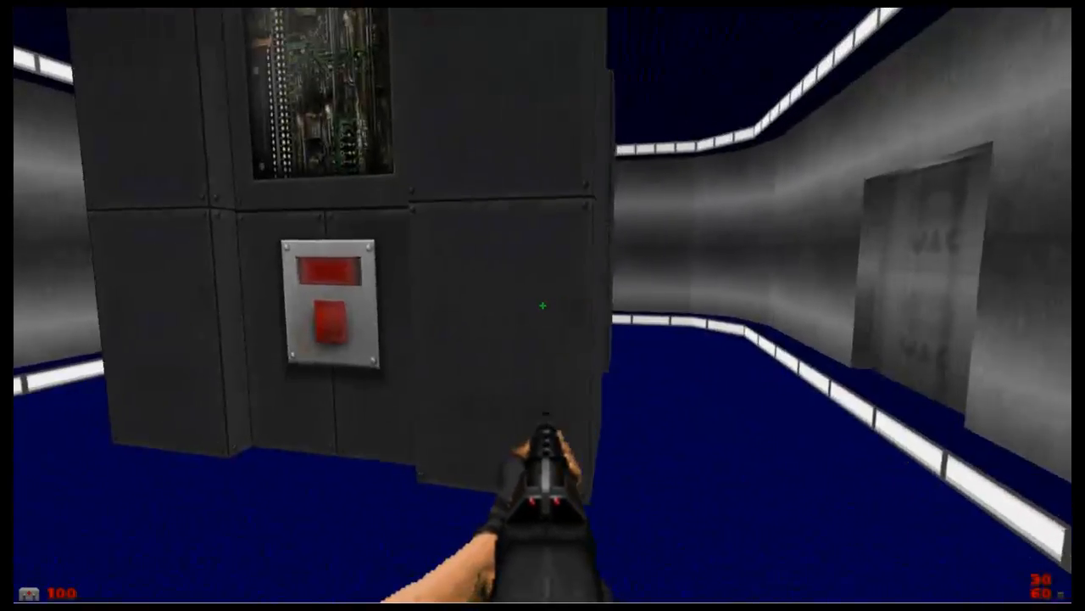
{"action": "key", "text": "e"}
{"action": "key", "text": "w"}
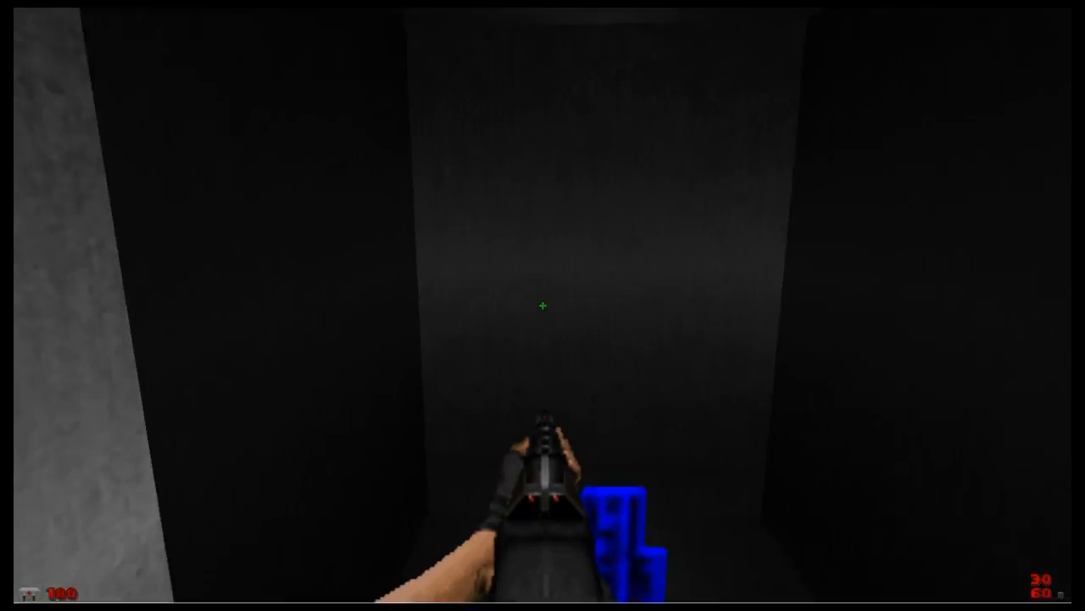
{"action": "key", "text": "w"}
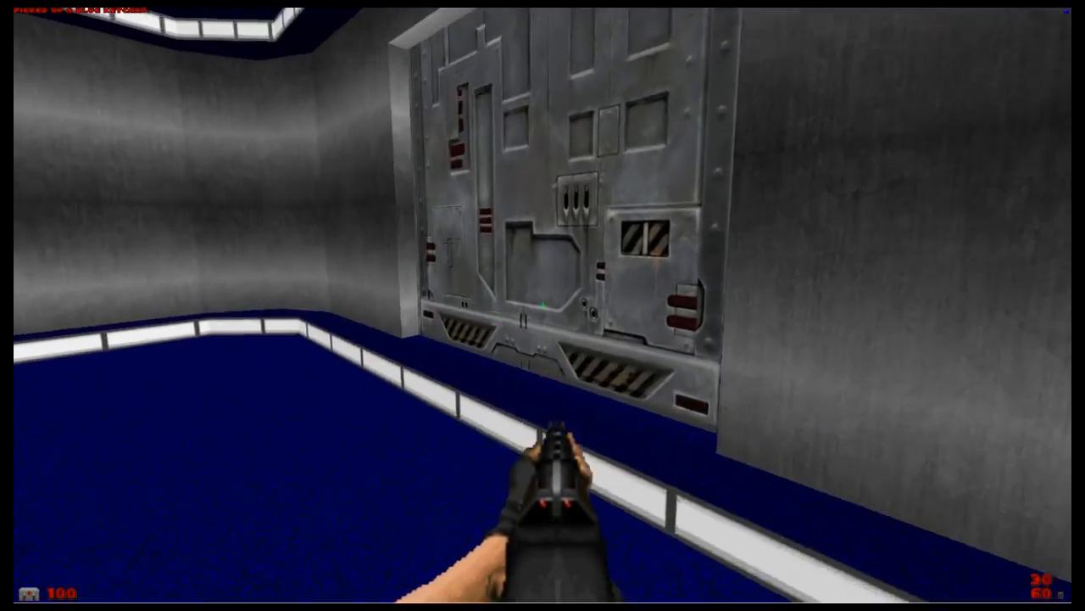
Open the blue-keycard door in the test game and try the red and yellow locked doors in the corridor
{"action": "key", "text": "w"}
{"action": "key", "text": "e"}
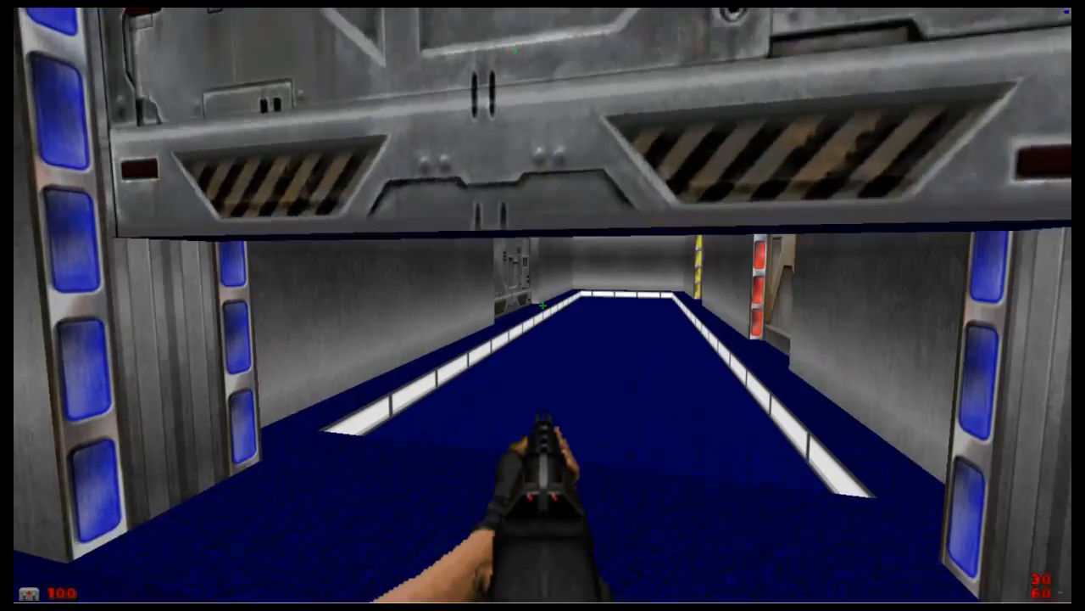
{"action": "key", "text": "w"}
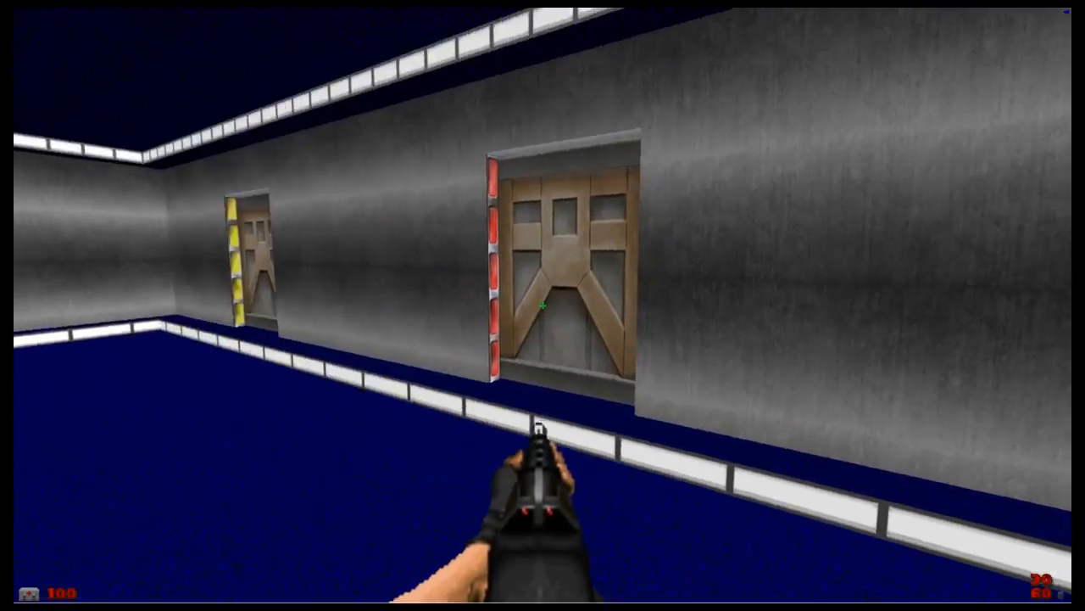
{"action": "key", "text": "e"}
{"action": "key", "text": "a"}
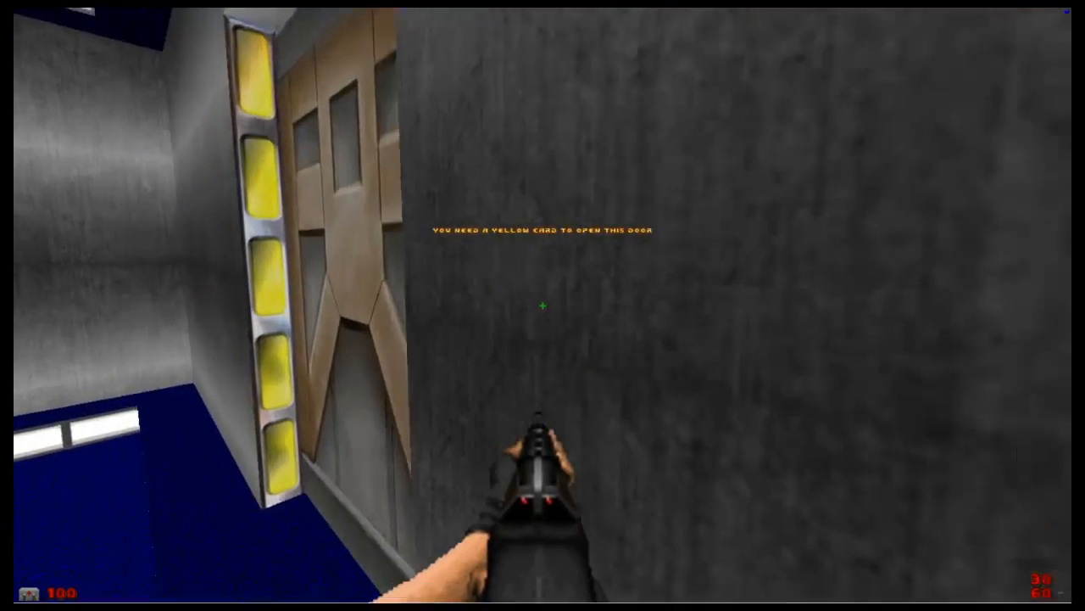
Pick up the yellow keycard in the second computer-column room and the red keycard on the raised platform above the stairs
{"action": "key", "text": "a"}
{"action": "key", "text": "w"}
{"action": "key", "text": "w"}
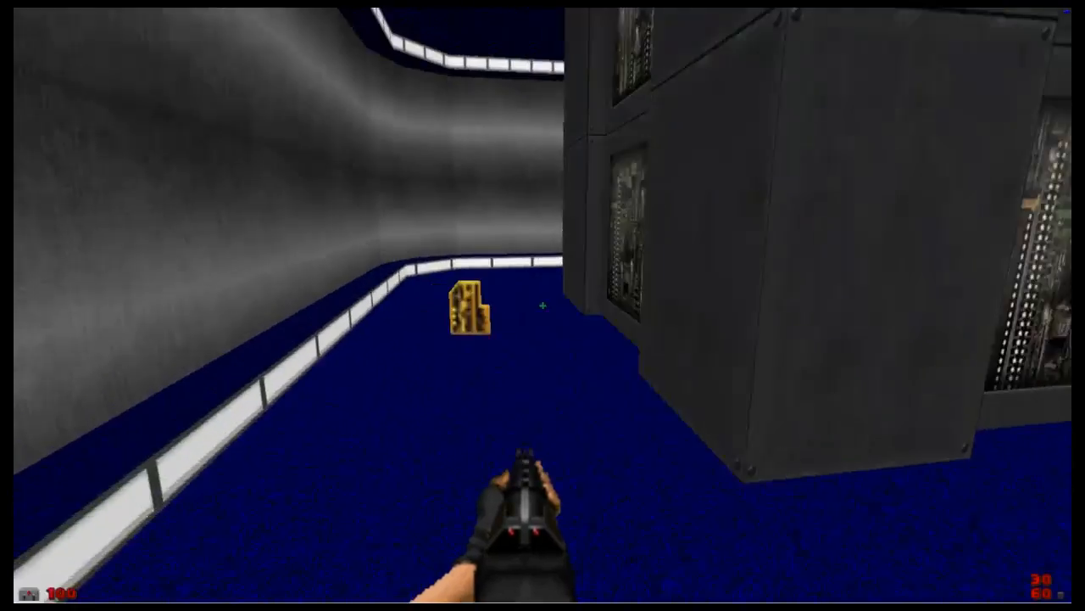
{"action": "key", "text": "w"}
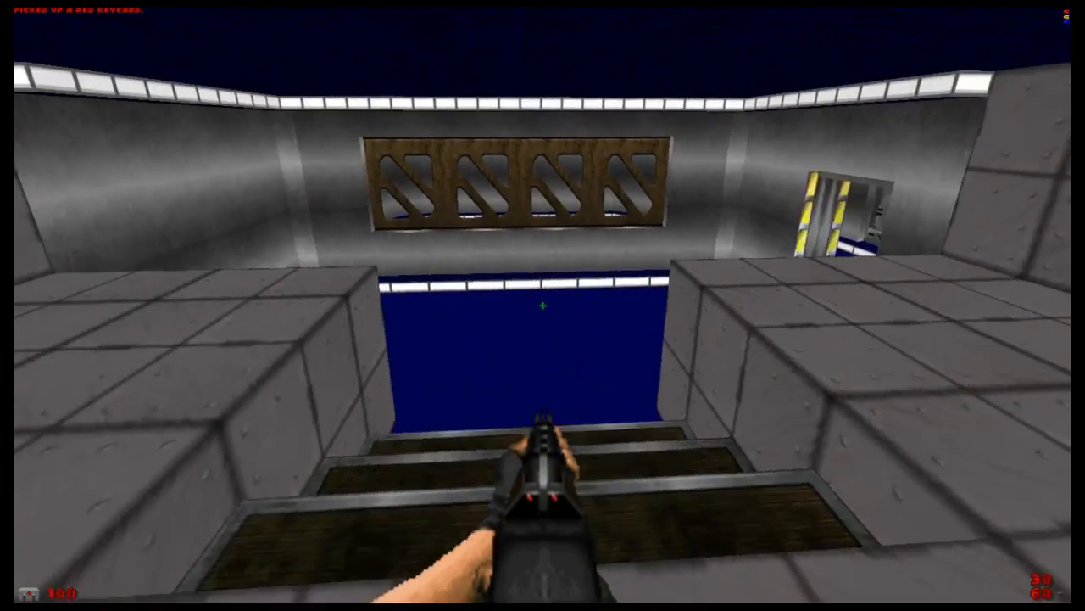
Go back out through the yellow door, open the red-keycard door and walk onto the pentagram platform to end the level
{"action": "key", "text": "w"}
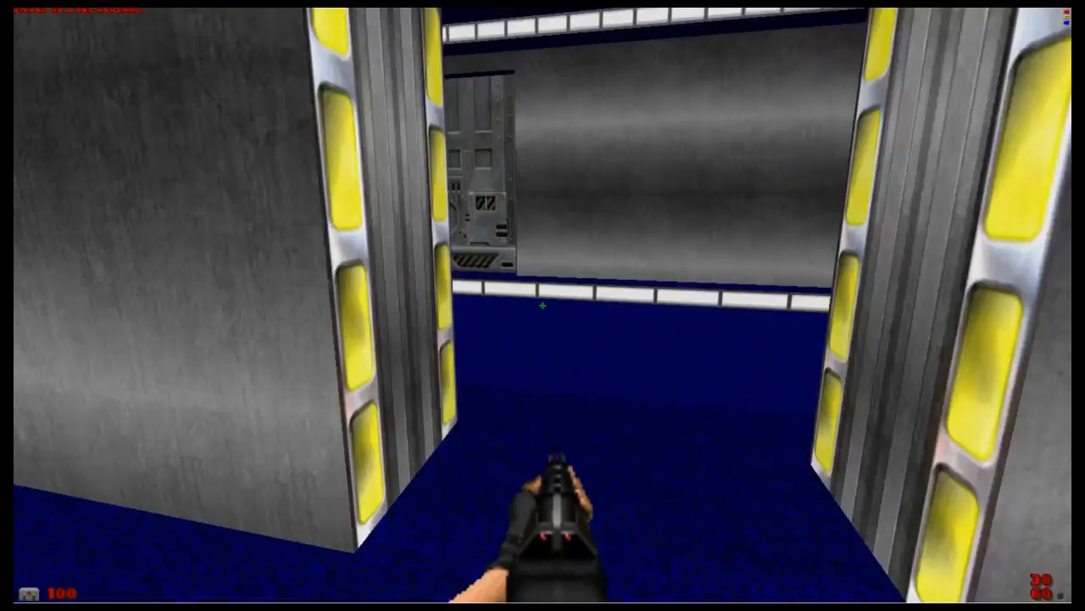
{"action": "key", "text": "space"}
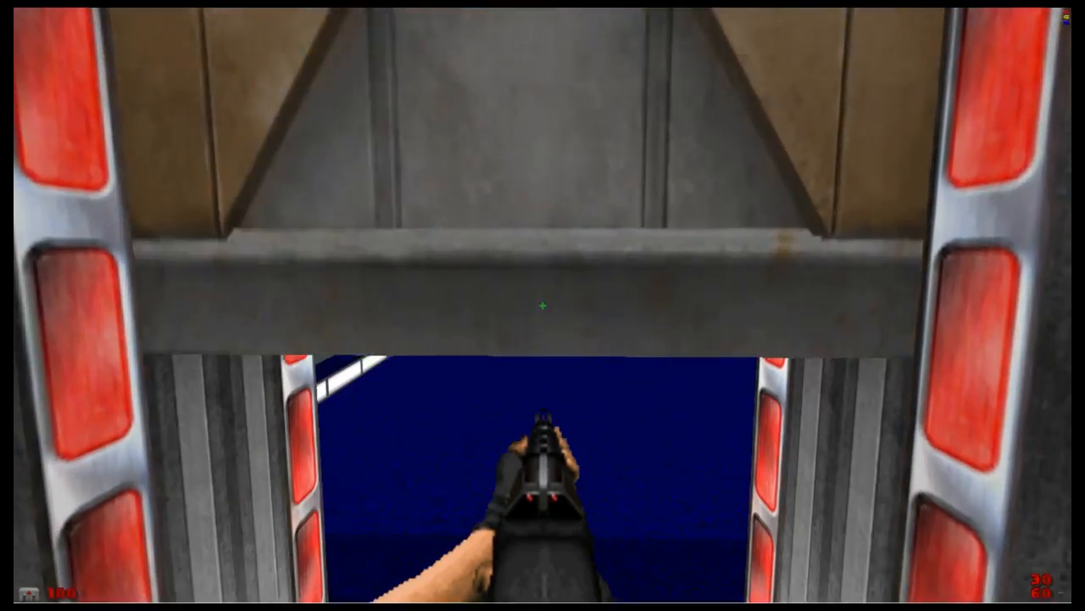
{"action": "key", "text": "w"}
{"action": "key", "text": "w"}
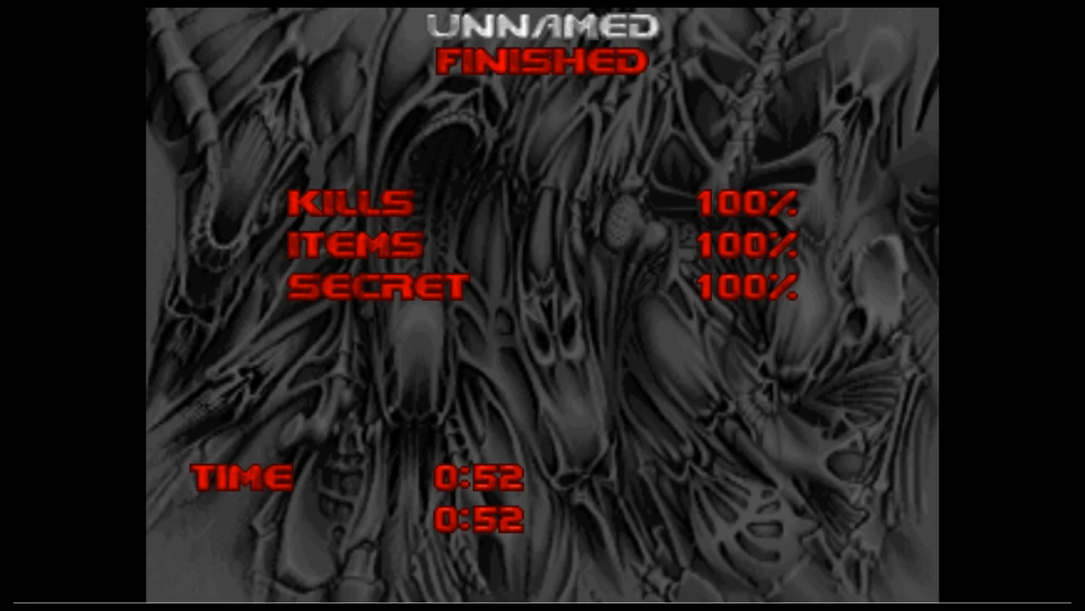
Skip through the end-of-level statistics and the monster cast screens
{"action": "key", "text": "space"}
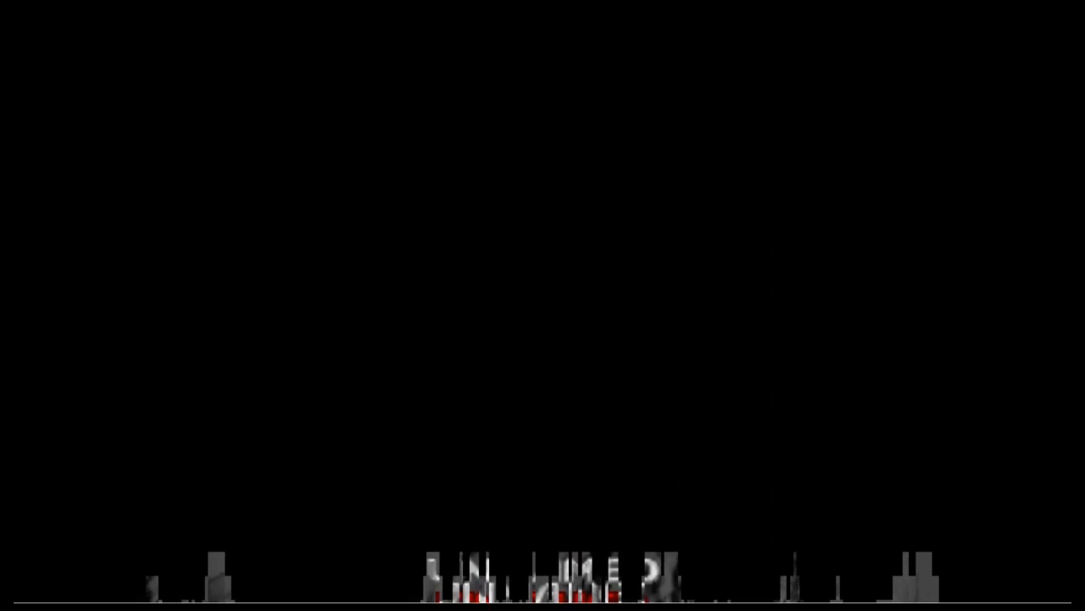
{"action": "key", "text": "space"}
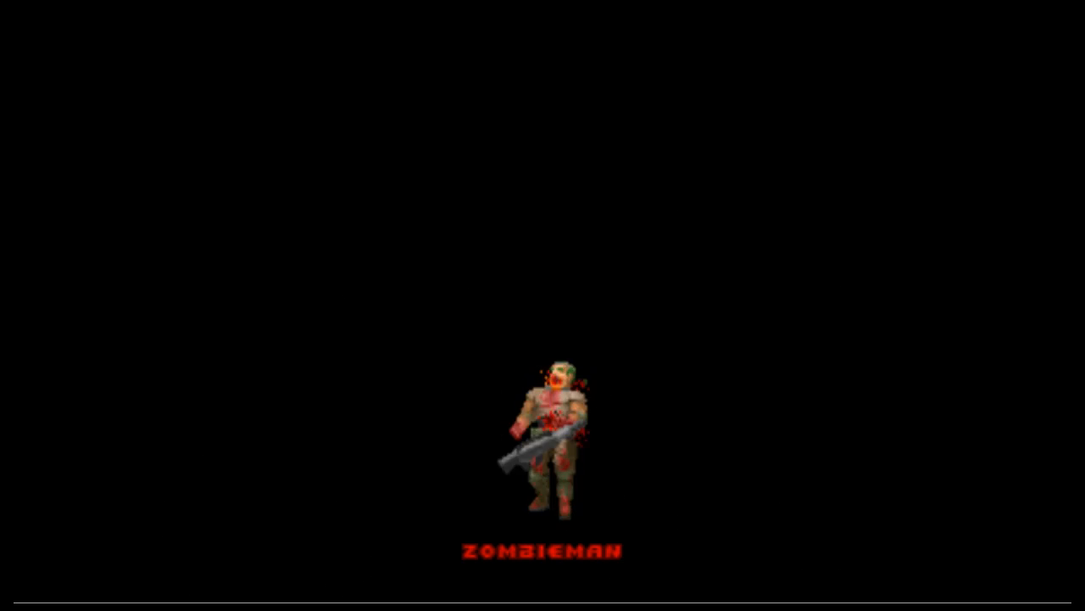
{"action": "key", "text": "space"}
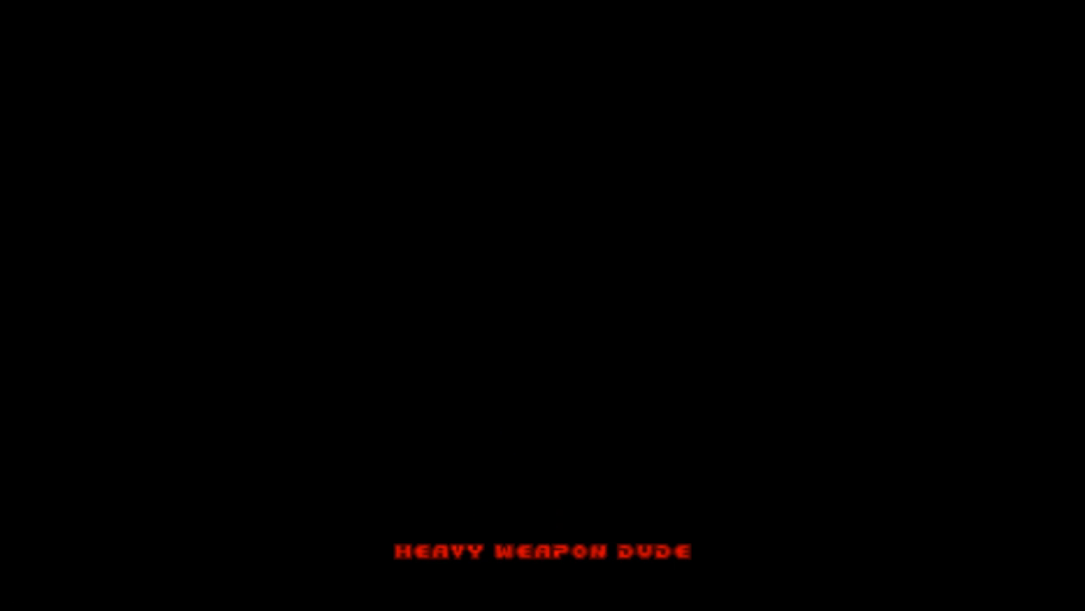
{"action": "key", "text": "space"}
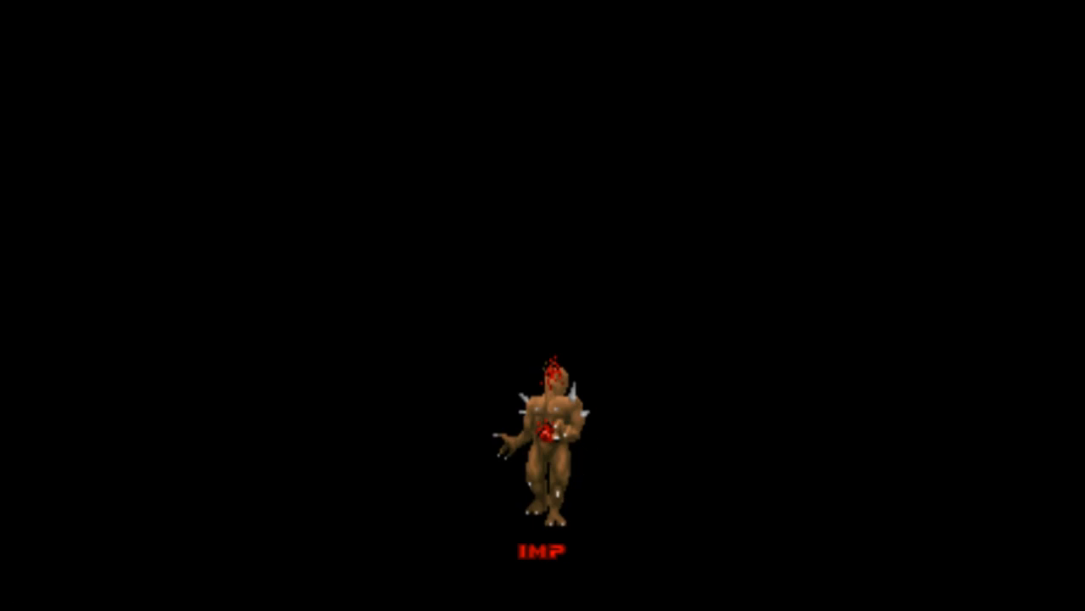
Quit the test game, confirm the exit and return to the map in Doom Builder
{"action": "key", "text": "Escape"}
{"action": "key", "text": "Down"}
{"action": "key", "text": "Down"}
{"action": "key", "text": "Down"}
{"action": "key", "text": "Down"}
{"action": "key", "text": "Down"}
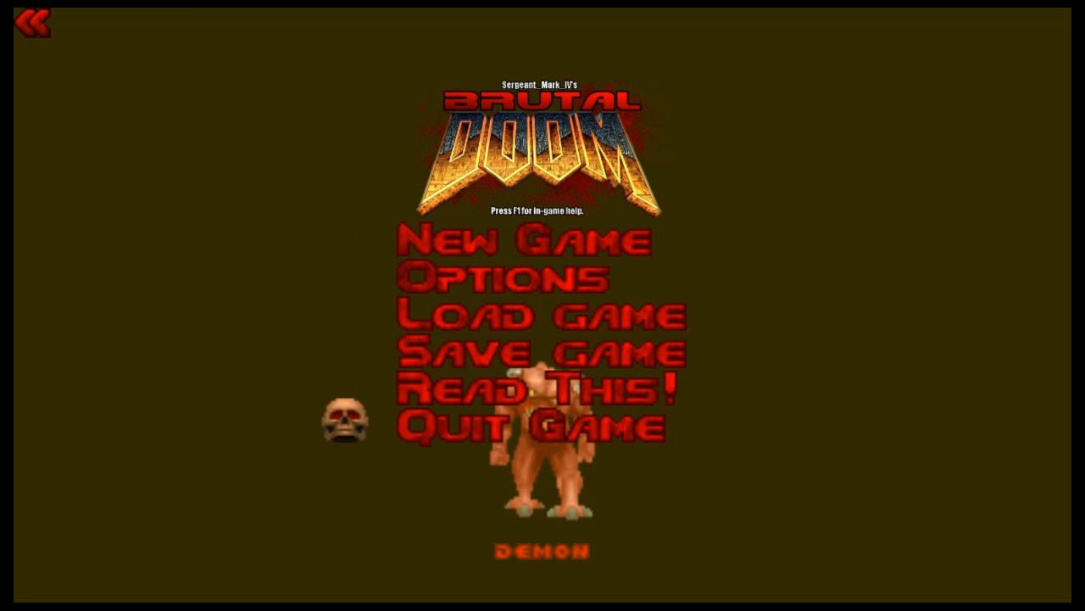
{"action": "key", "text": "Return"}
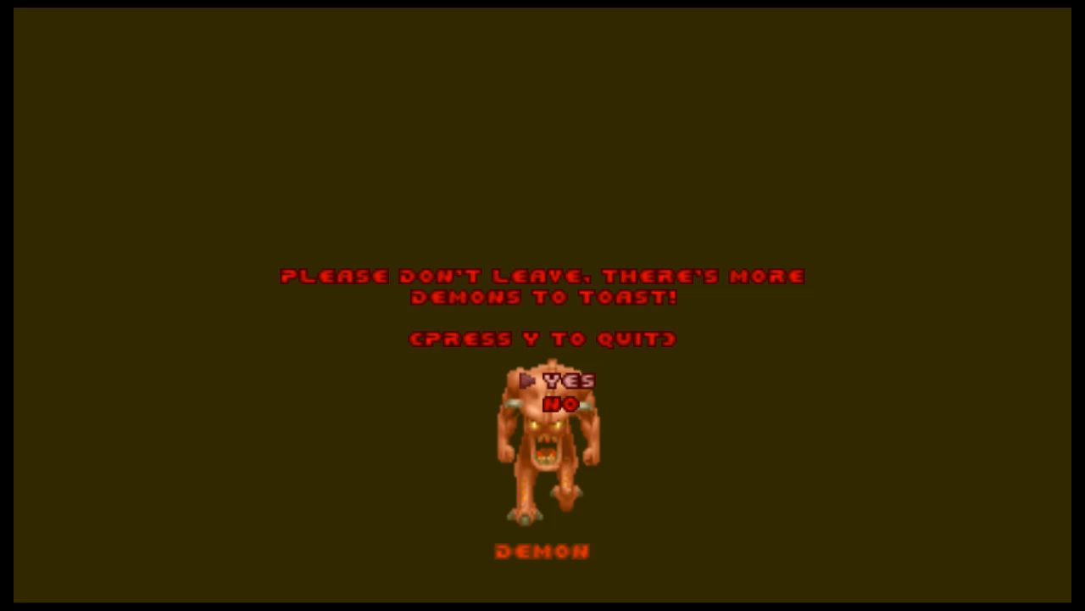
{"action": "key", "text": "y"}
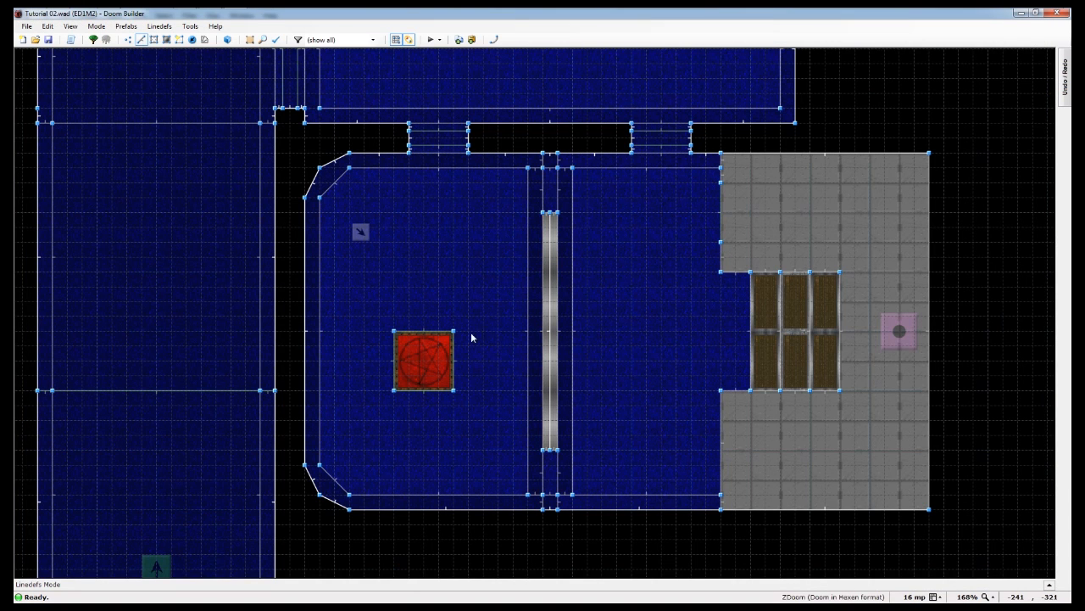
{"action": "scroll", "coordinate": [377, 302], "scroll_direction": "down", "scroll_amount": 2}
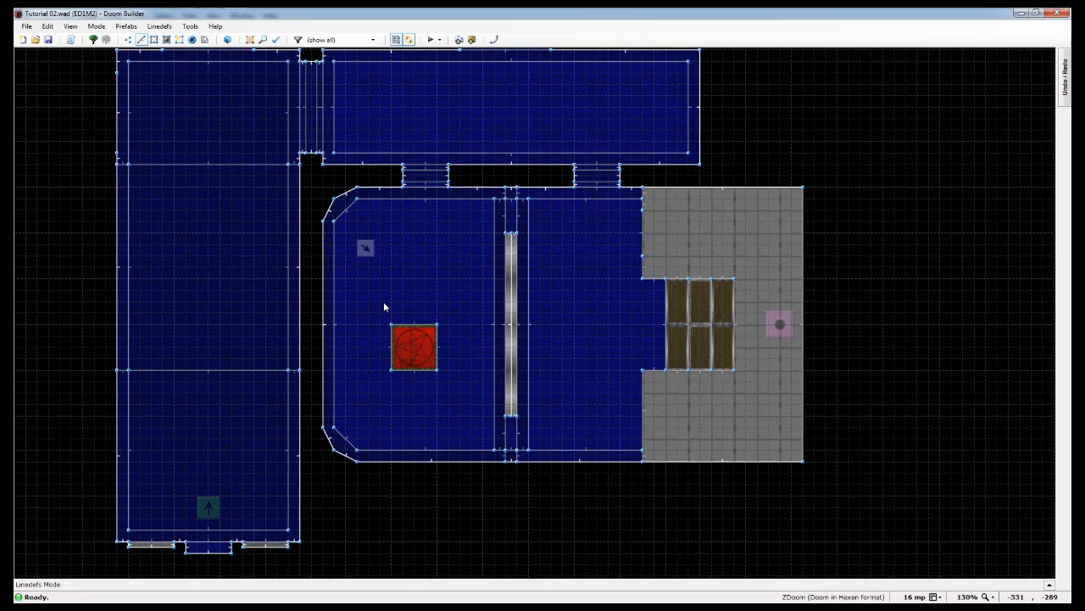
{"action": "scroll", "coordinate": [384, 305], "scroll_direction": "down", "scroll_amount": 5}
{"action": "scroll", "coordinate": [383, 301], "scroll_direction": "up", "scroll_amount": 3}
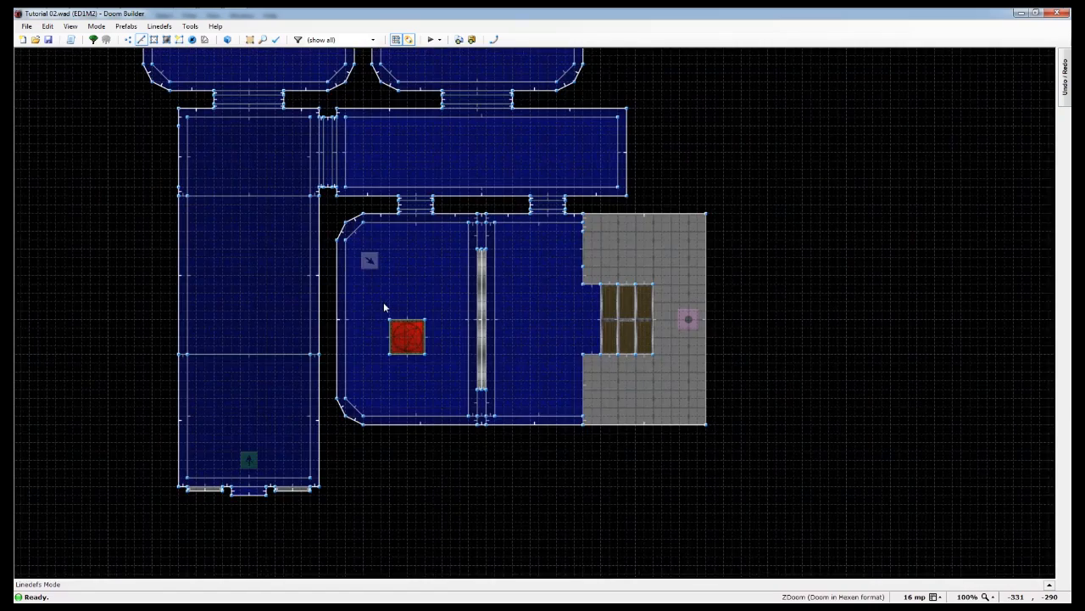
{"action": "middle_click_drag", "start_coordinate": [383, 301], "coordinate": [488, 396]}
{"action": "scroll", "coordinate": [440, 380], "scroll_direction": "down", "scroll_amount": 3}
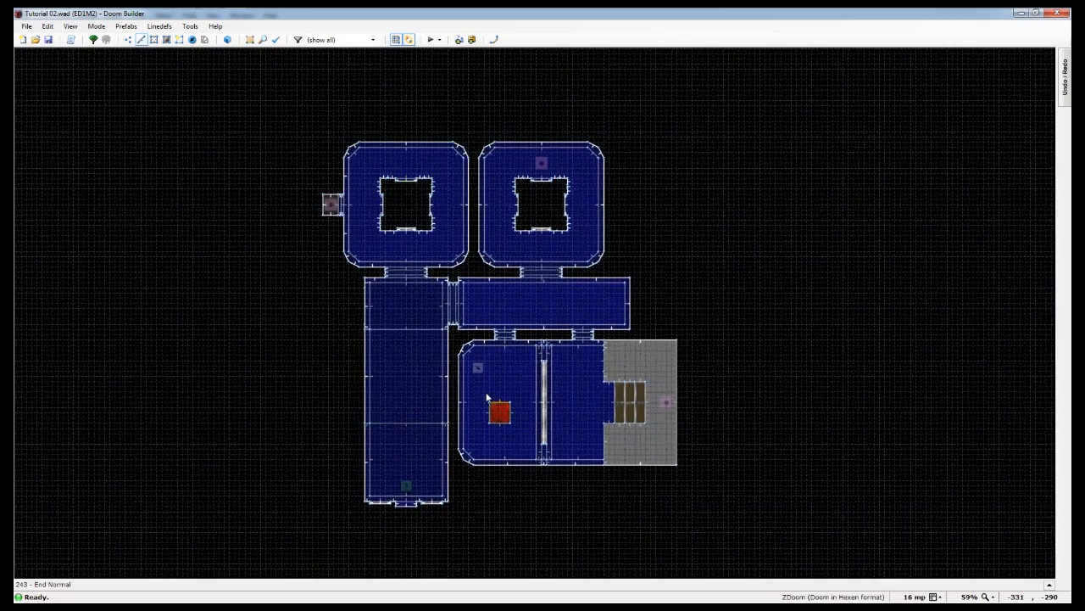
{"action": "scroll", "coordinate": [487, 397], "scroll_direction": "up", "scroll_amount": 1}
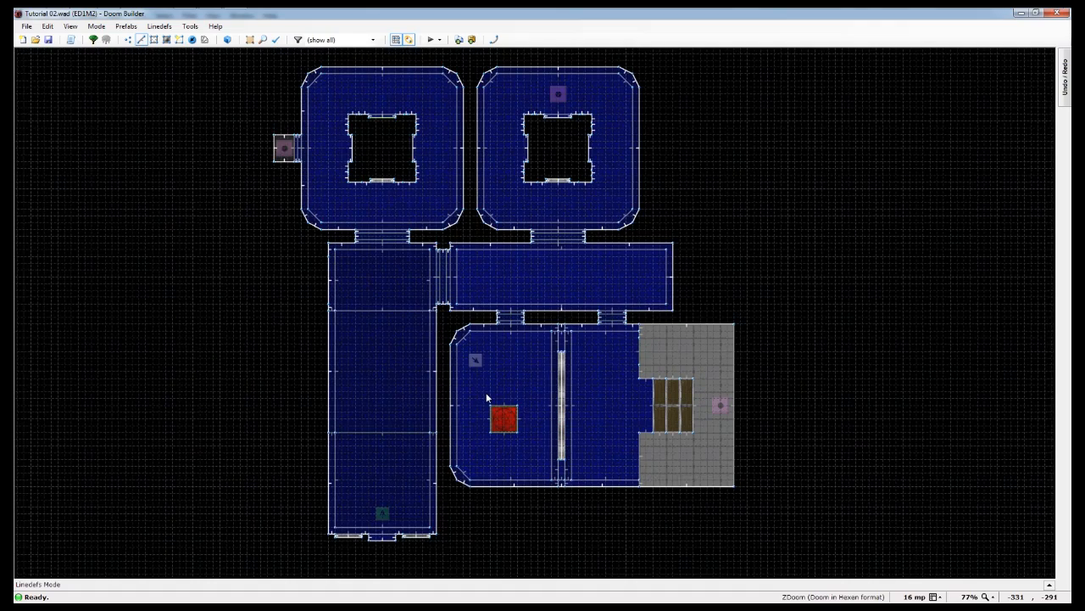